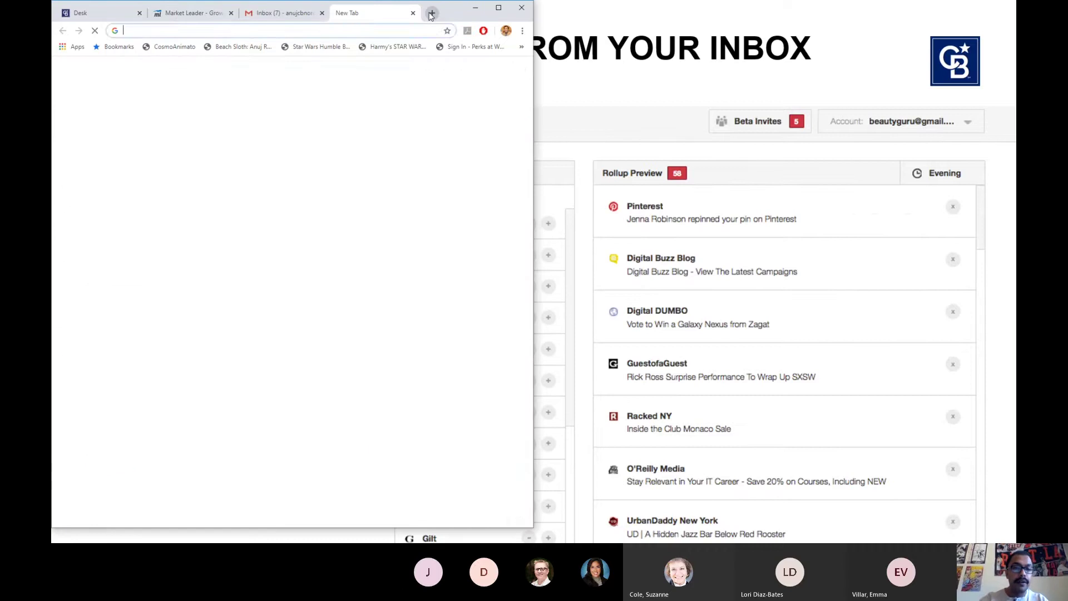
- Open unroll.me in the new browser tab, maximize the window and enlarge the page to 125%, ending with the browser minimized
type("unroll")
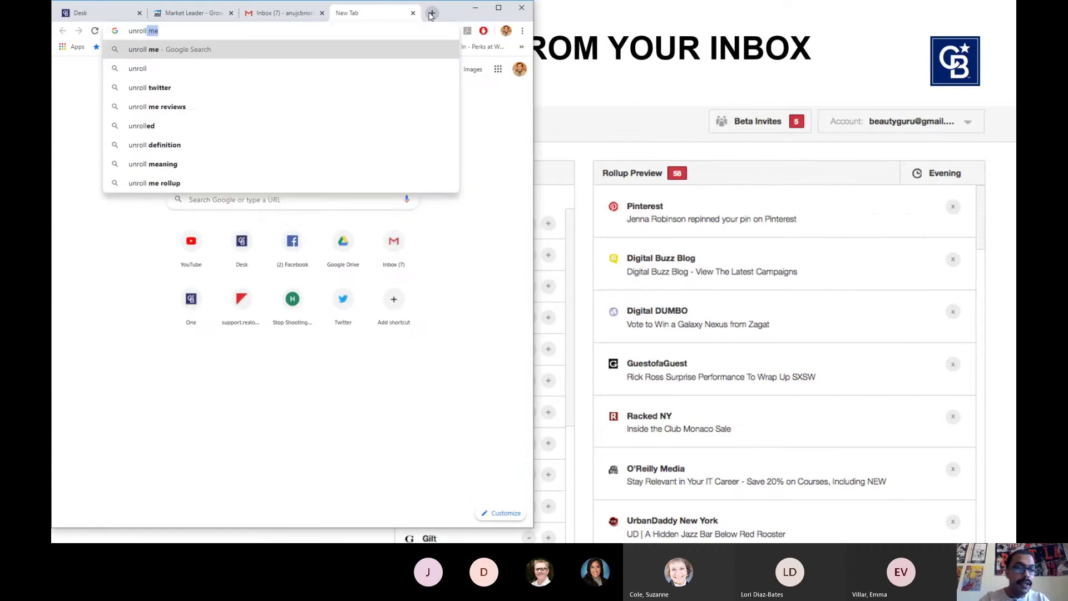
type(".me")
key("Return")
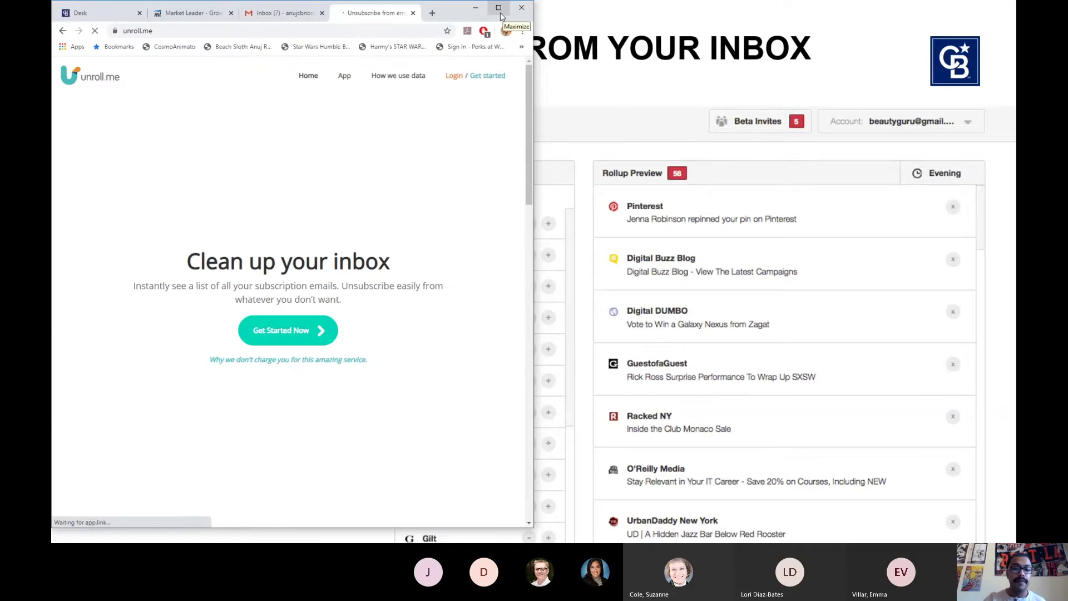
left_click(499, 9)
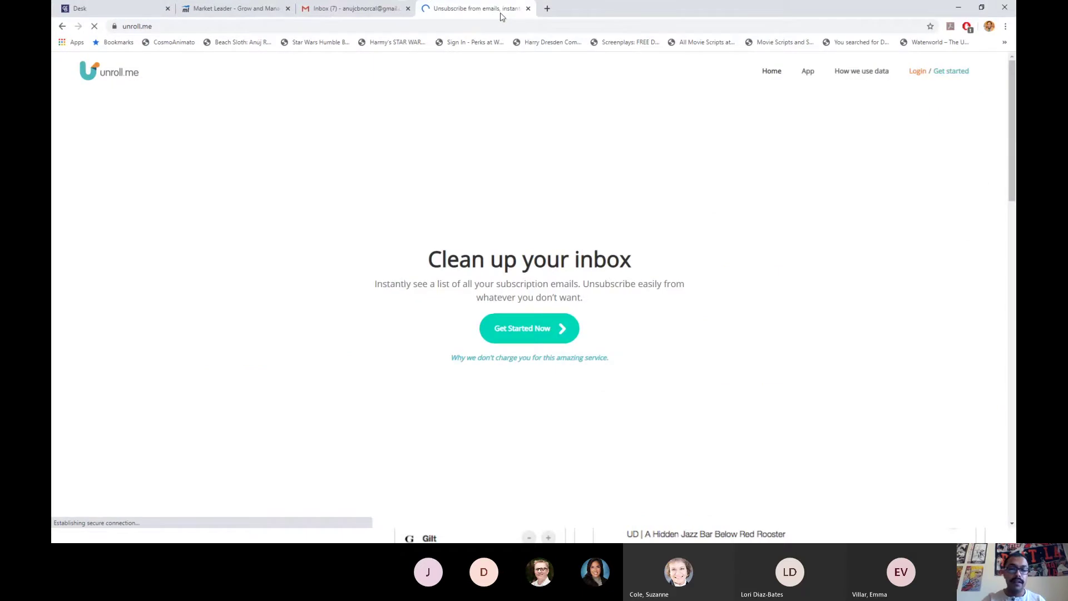
key("ctrl+plus")
key("ctrl+plus")
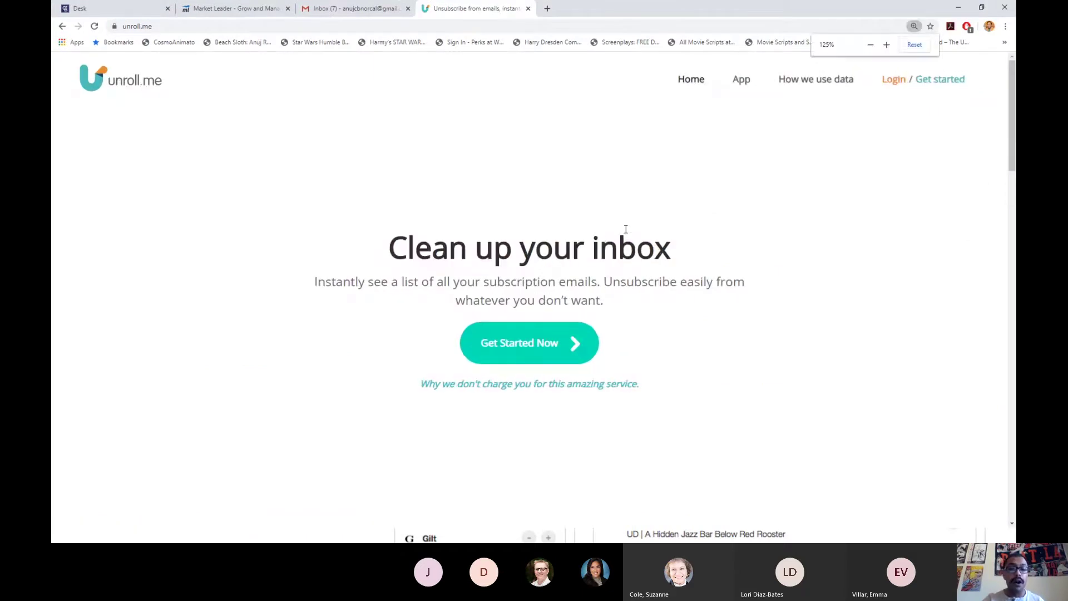
left_click(961, 8)
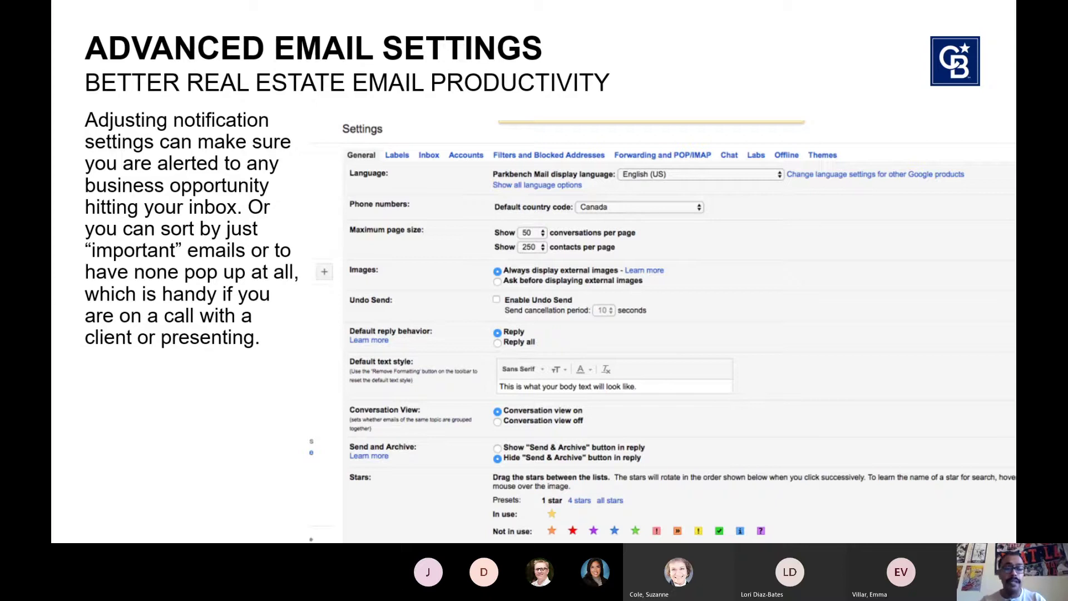
- Switch from the slide show to Chrome and bring up the Gmail inbox
key("alt+Tab")
key("alt+Tab")
key("alt+Tab")
key("alt+Tab")
key("alt+Tab")
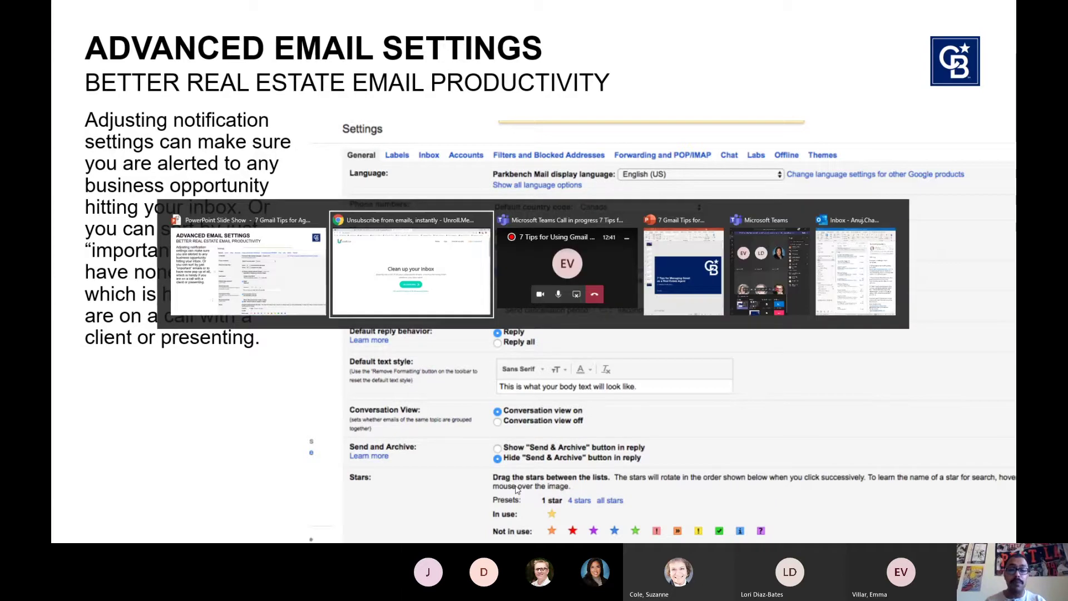
key("alt+Tab")
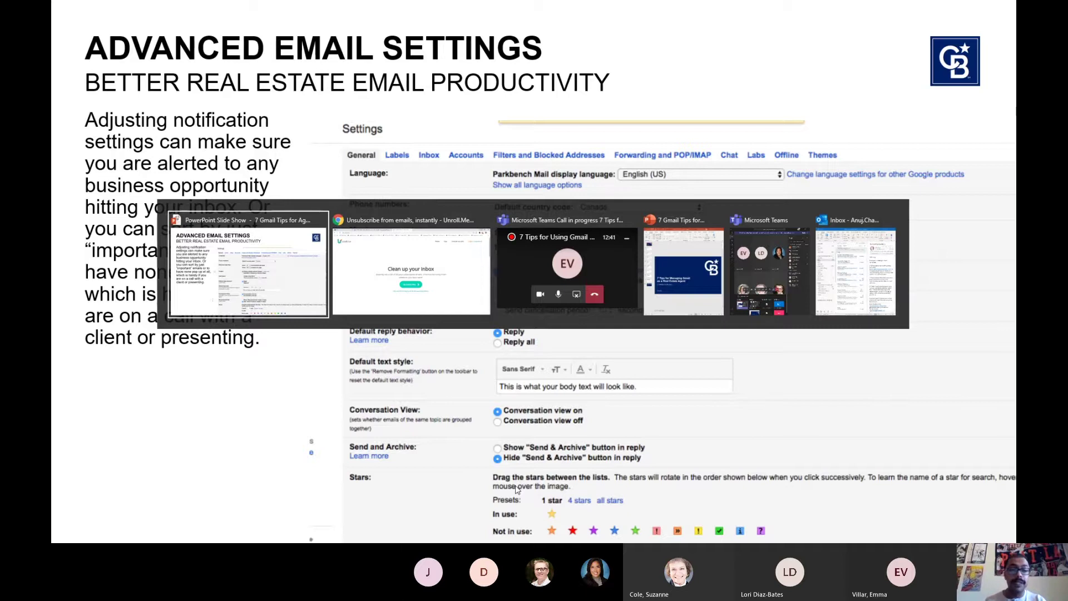
key("alt+Tab")
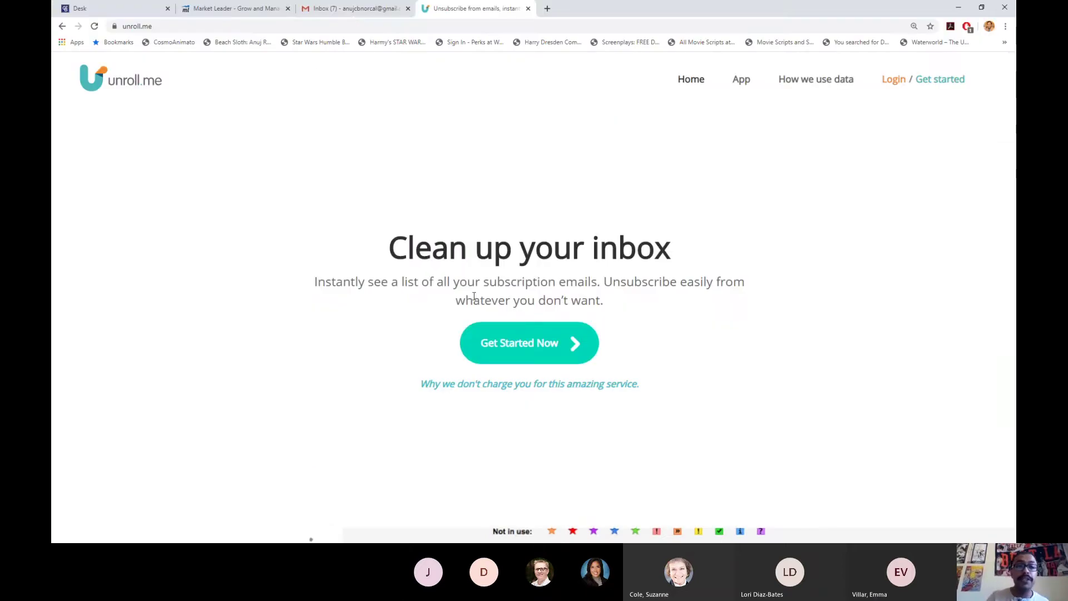
left_click(344, 9)
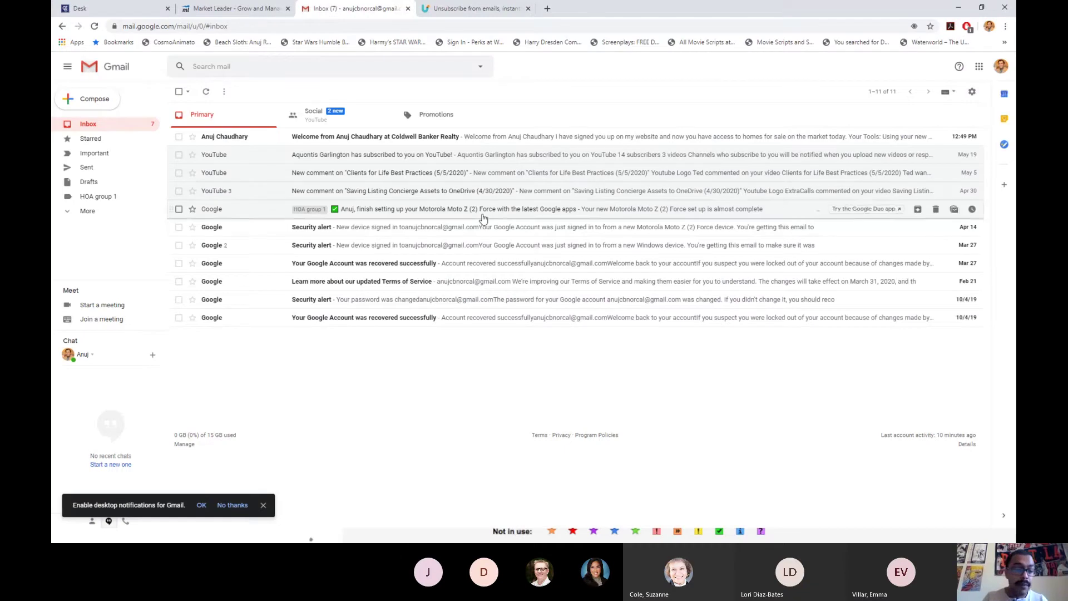
- Dismiss the desktop notification prompt in Gmail and enlarge the inbox page by two zoom levels
left_click(263, 505)
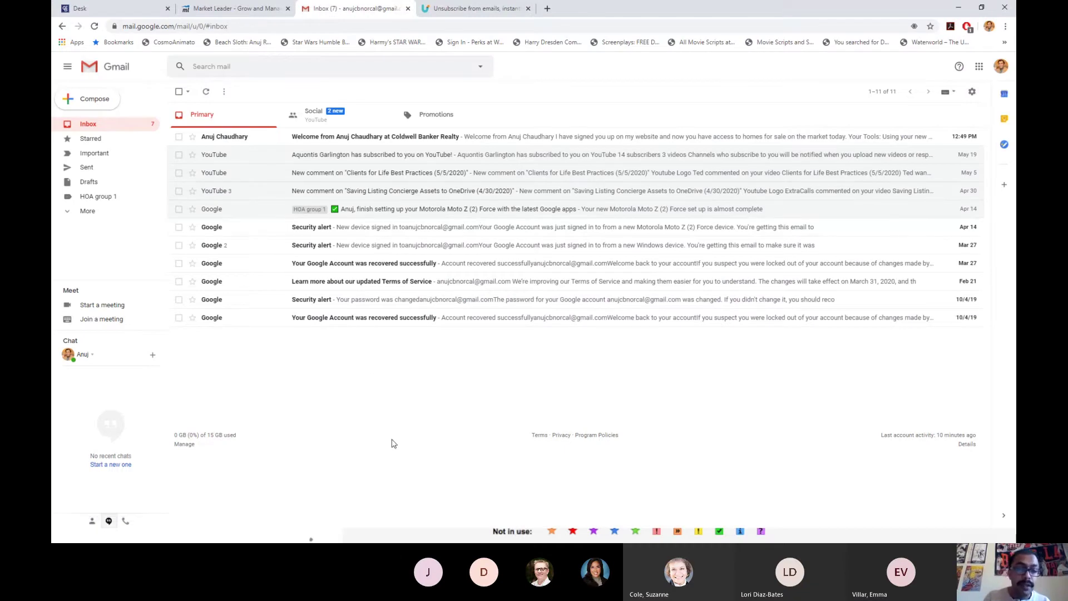
key("ctrl+plus")
key("ctrl+plus")
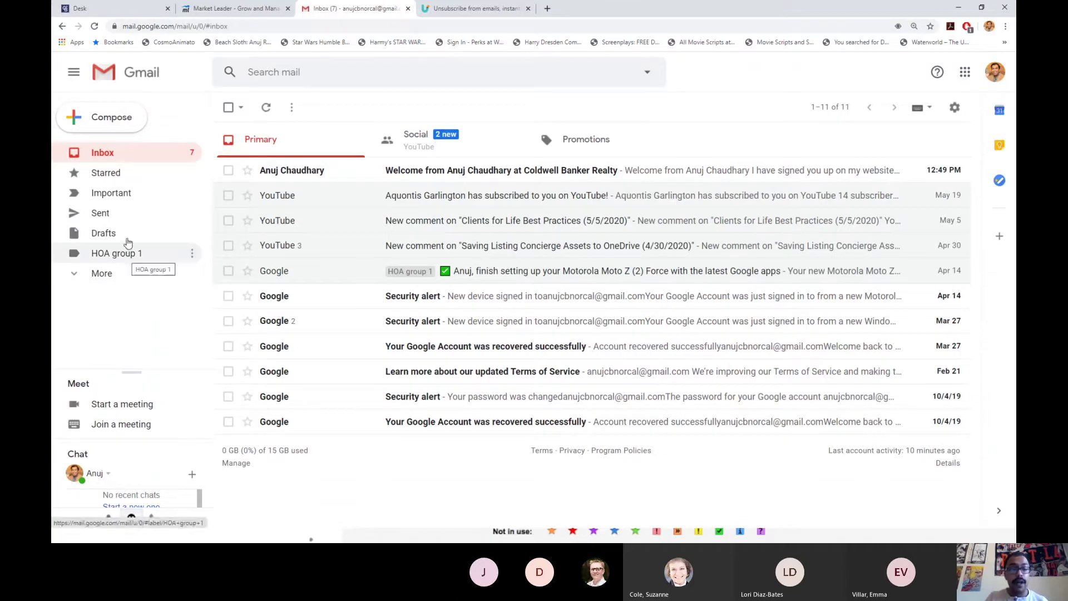
- Expand the full mail folder and label list, and view the chat contacts and Hangouts conversations
left_click(112, 274)
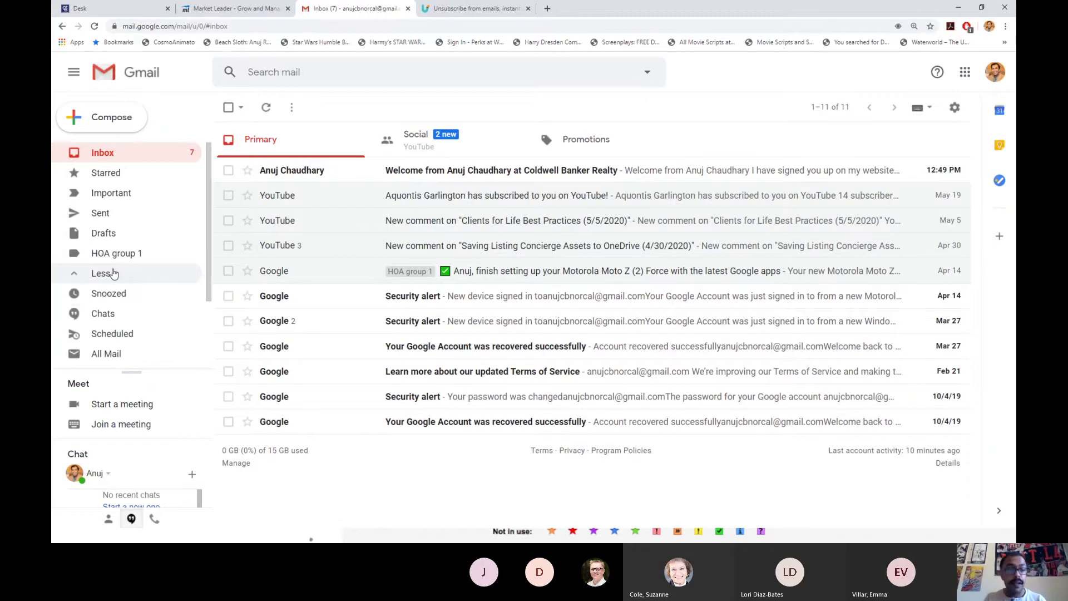
scroll(131, 322, "down", 2)
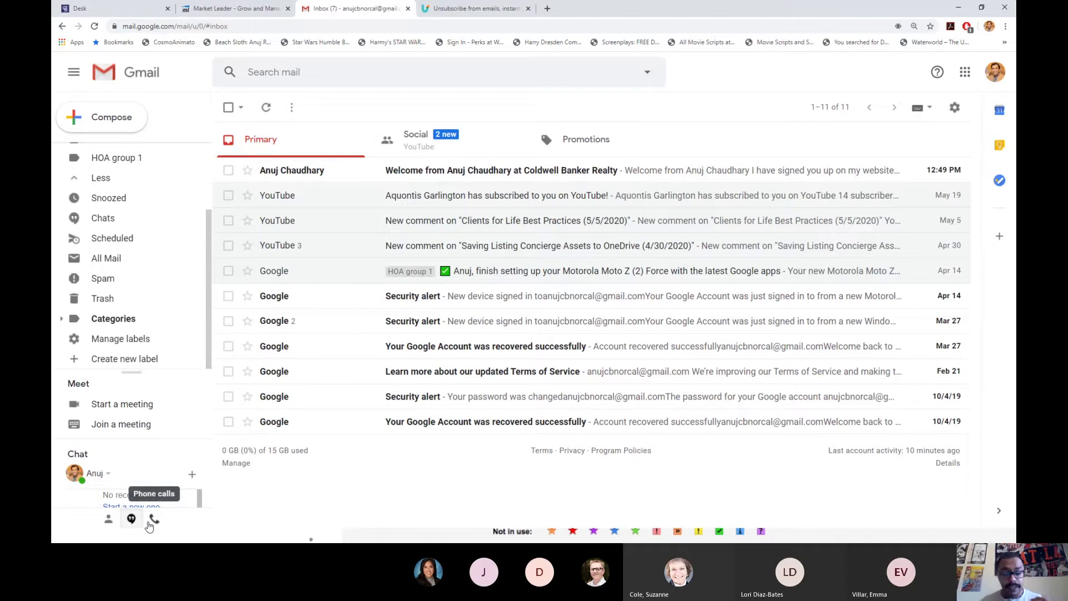
left_click(115, 521)
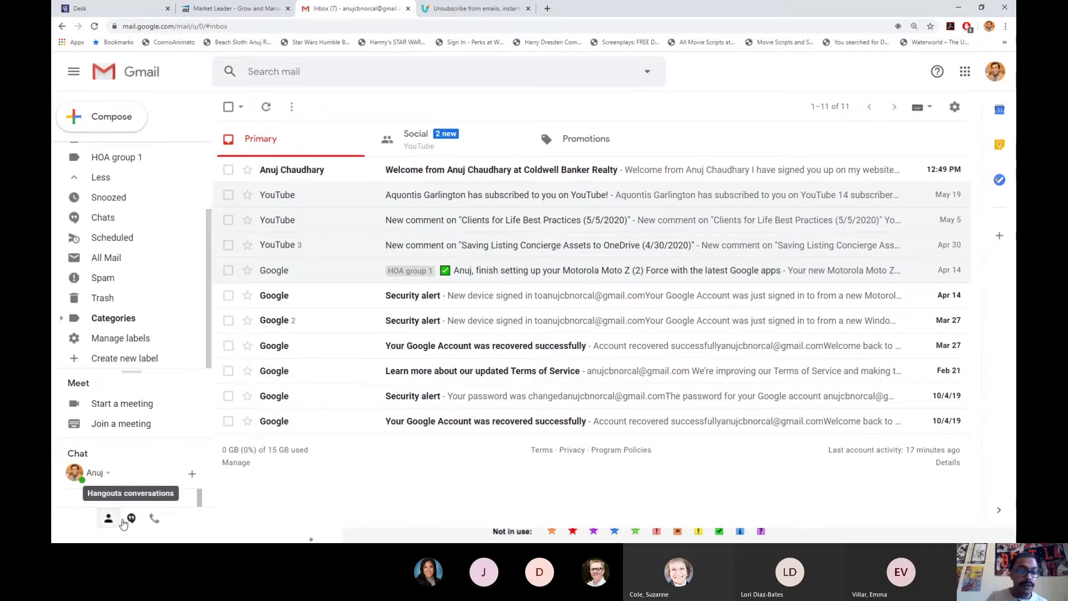
left_click(131, 519)
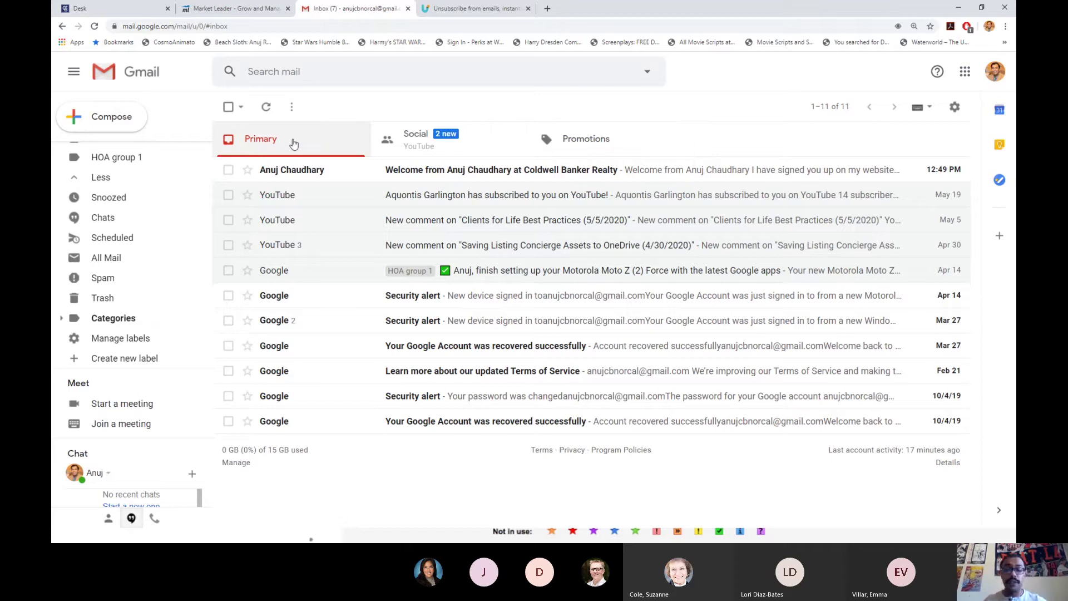
- View the Social and Promotions categories of the inbox, ending back on Primary
left_click(410, 149)
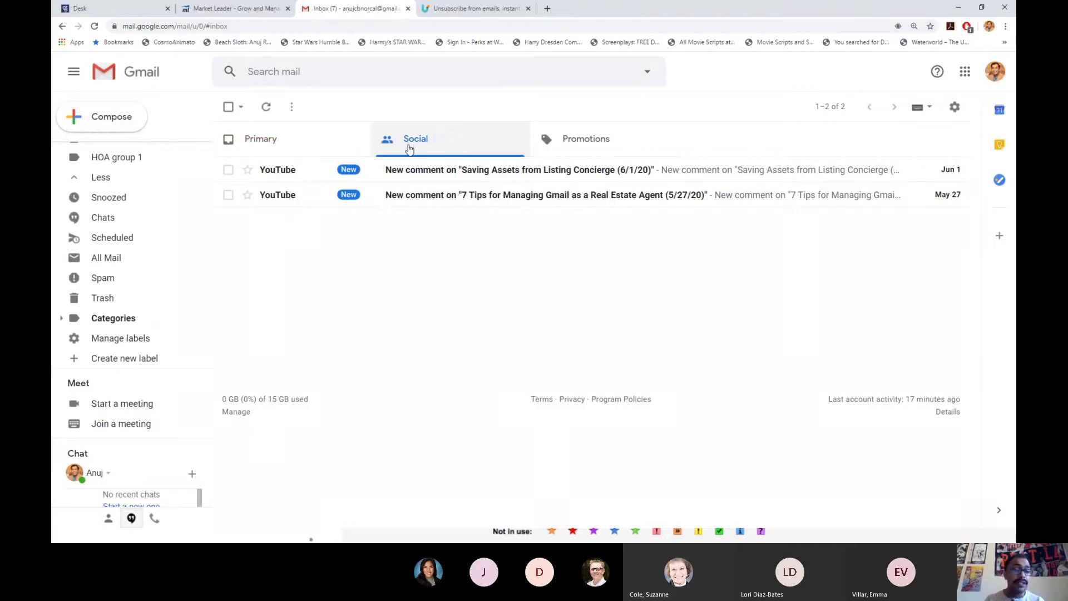
left_click(543, 147)
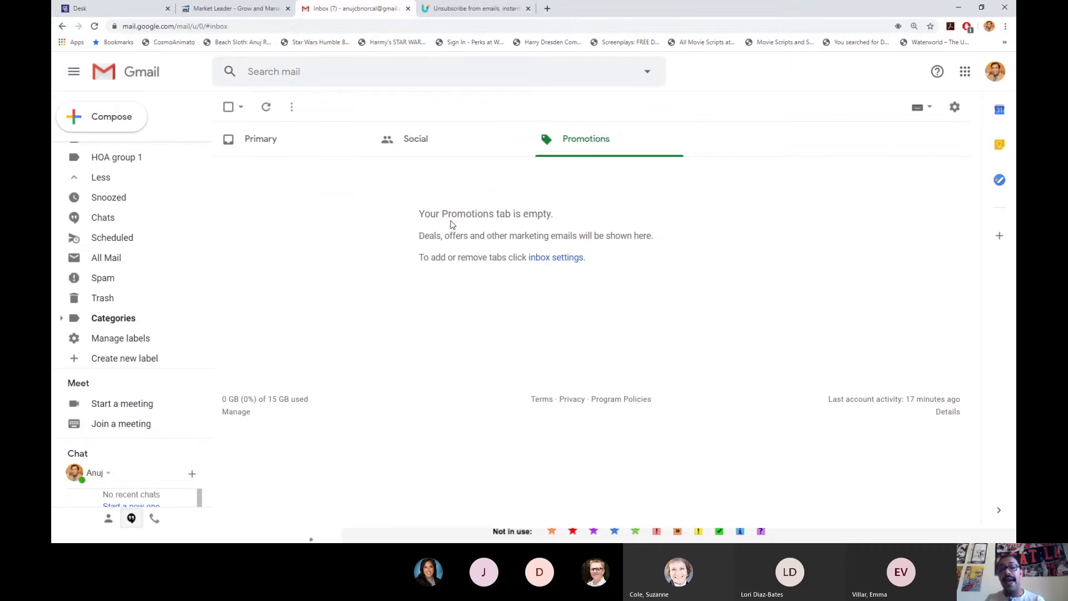
left_click(291, 143)
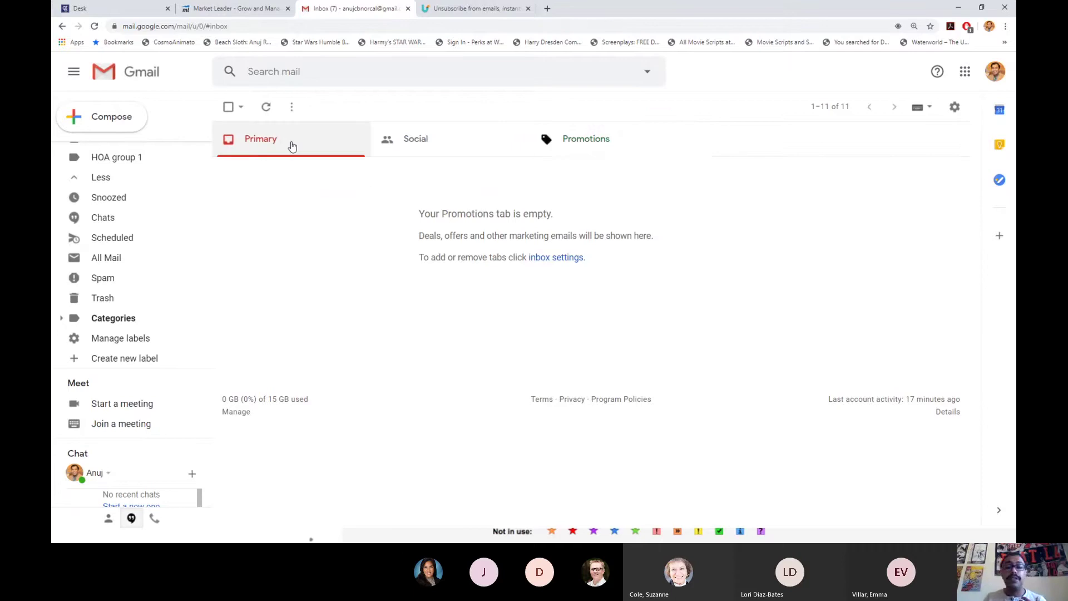
- Configure the inbox to disable the Social category while keeping Promotions enabled, and save the selection
left_click(952, 112)
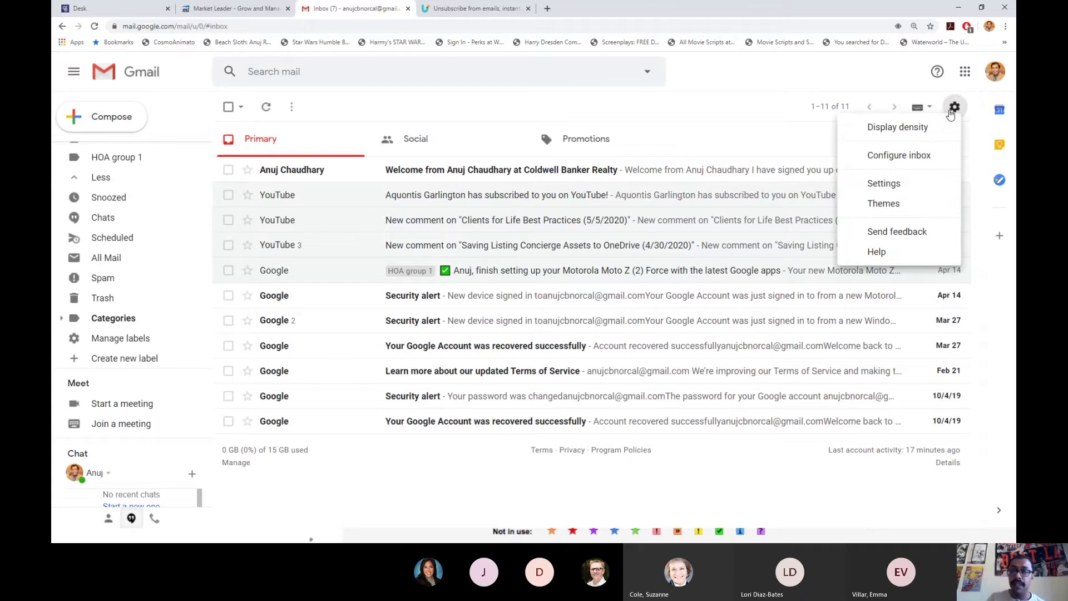
left_click(909, 156)
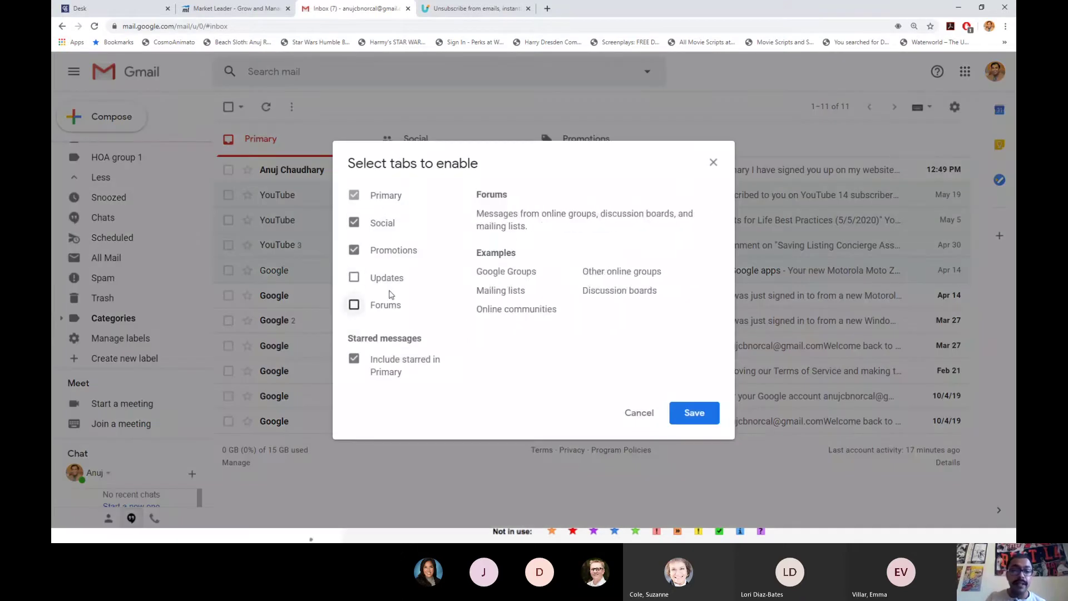
left_click(382, 224)
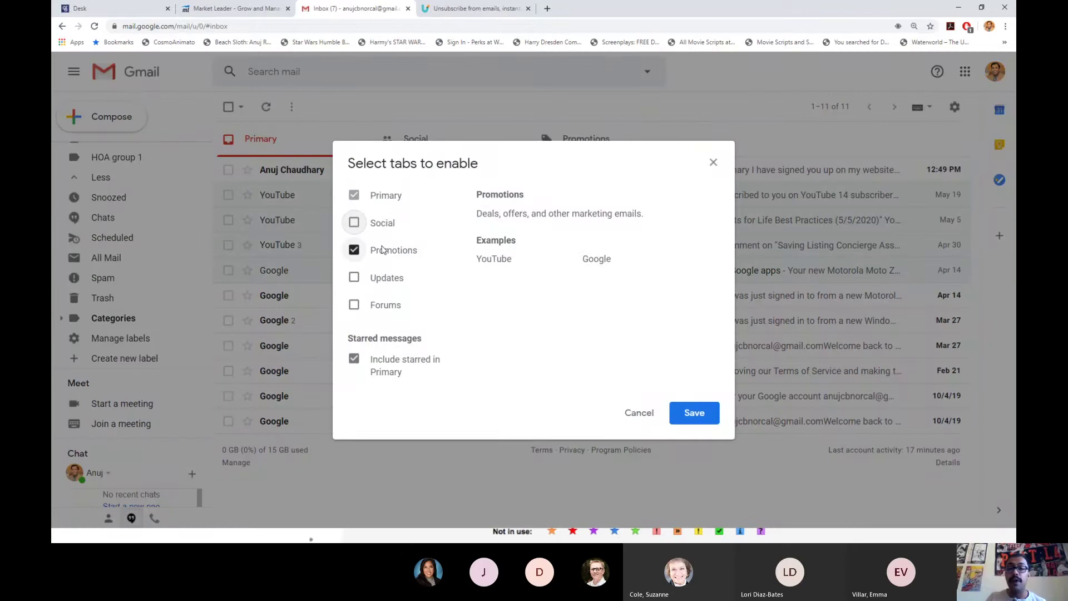
left_click(381, 225)
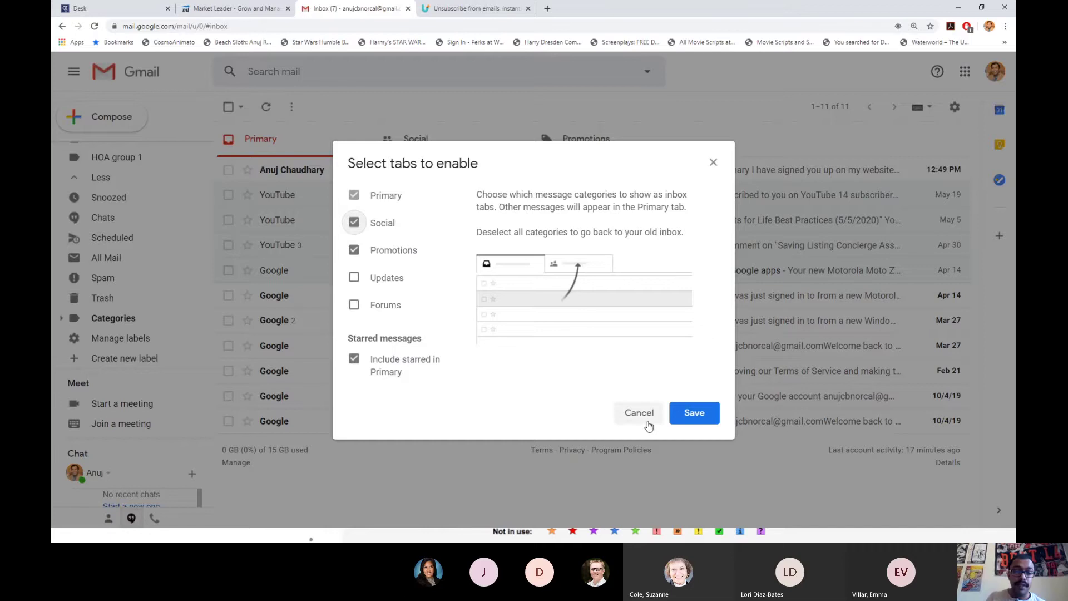
left_click(712, 419)
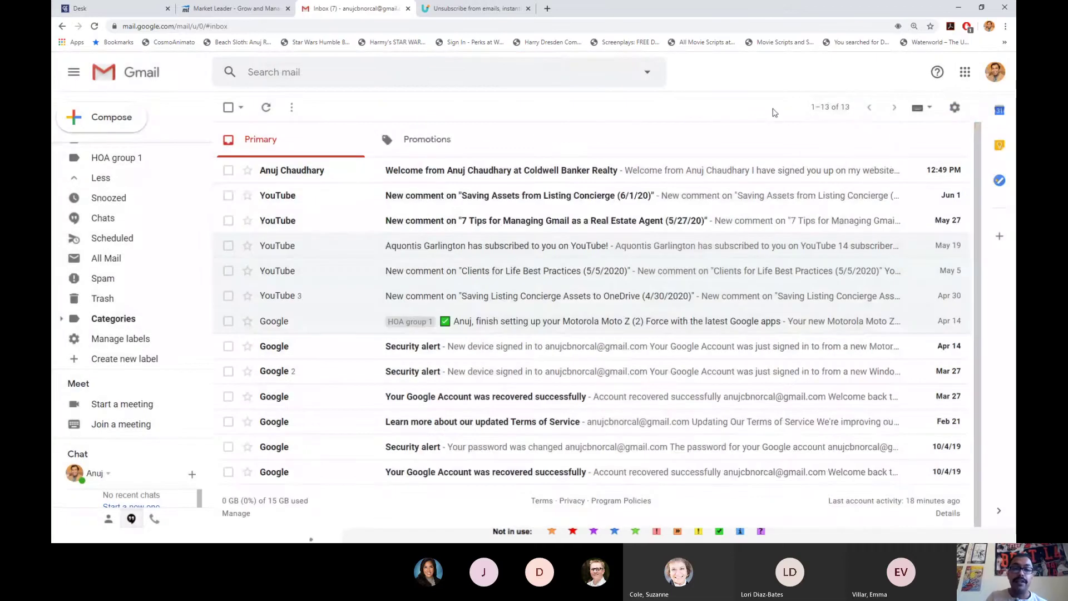
- In Gmail's General settings, set Desktop notifications to "New mail notifications on"
left_click(955, 108)
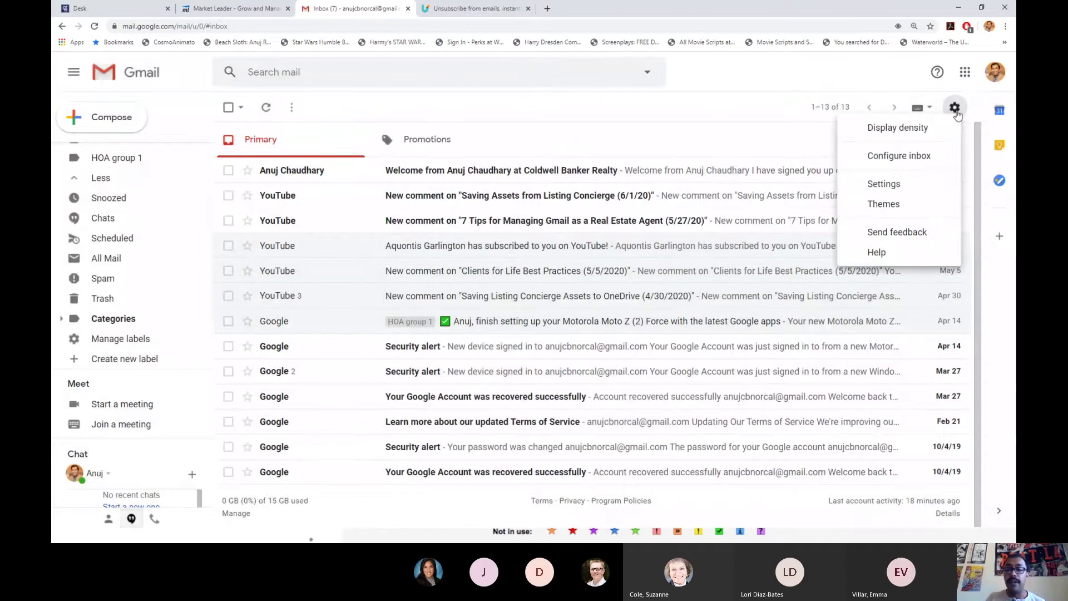
left_click(885, 189)
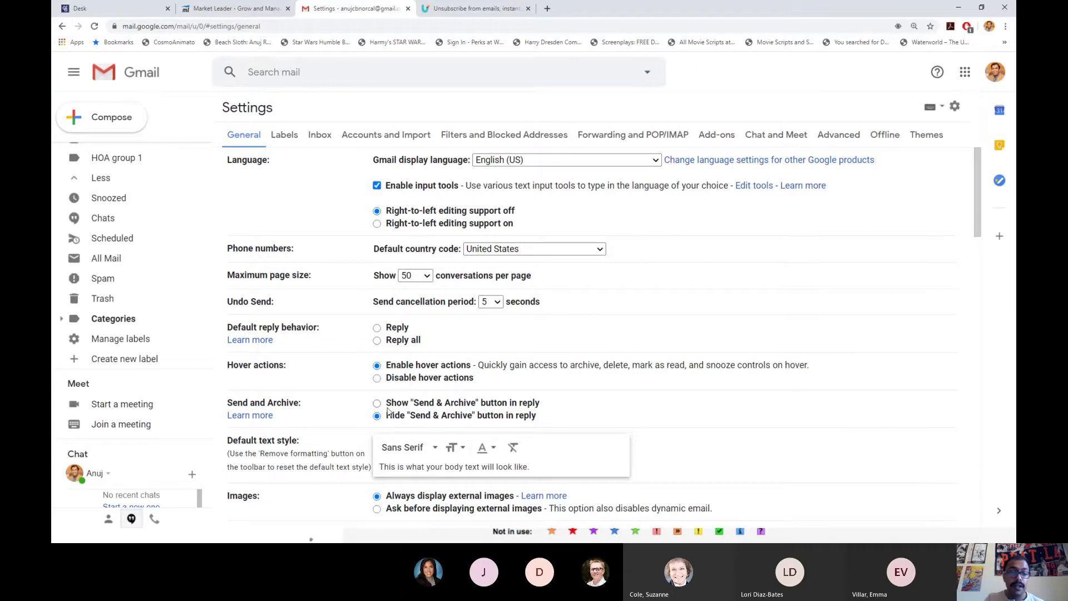
scroll(423, 233, "down", 4)
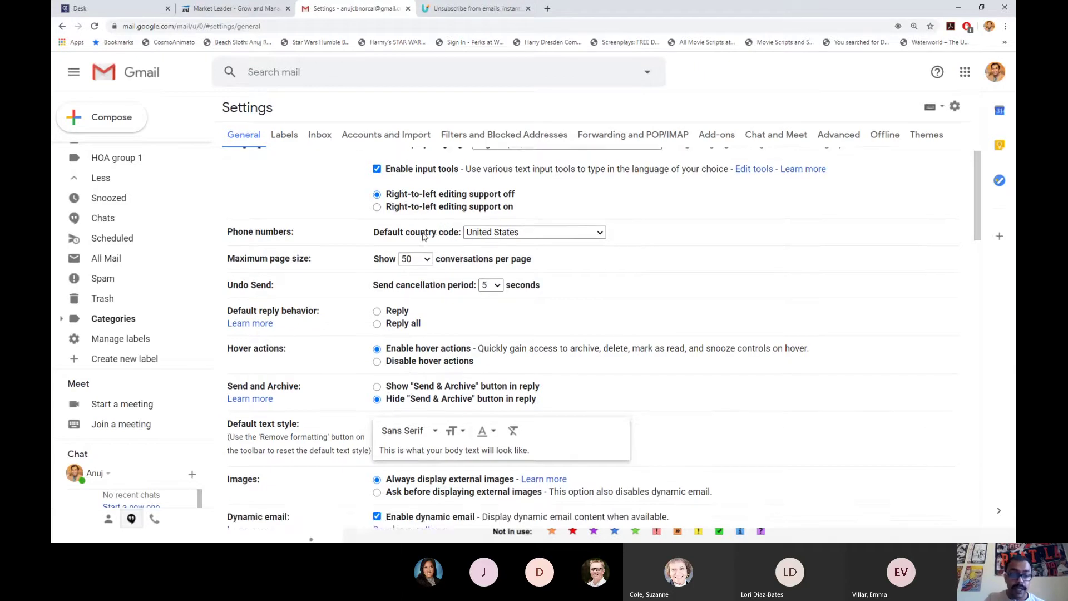
scroll(423, 235, "down", 5)
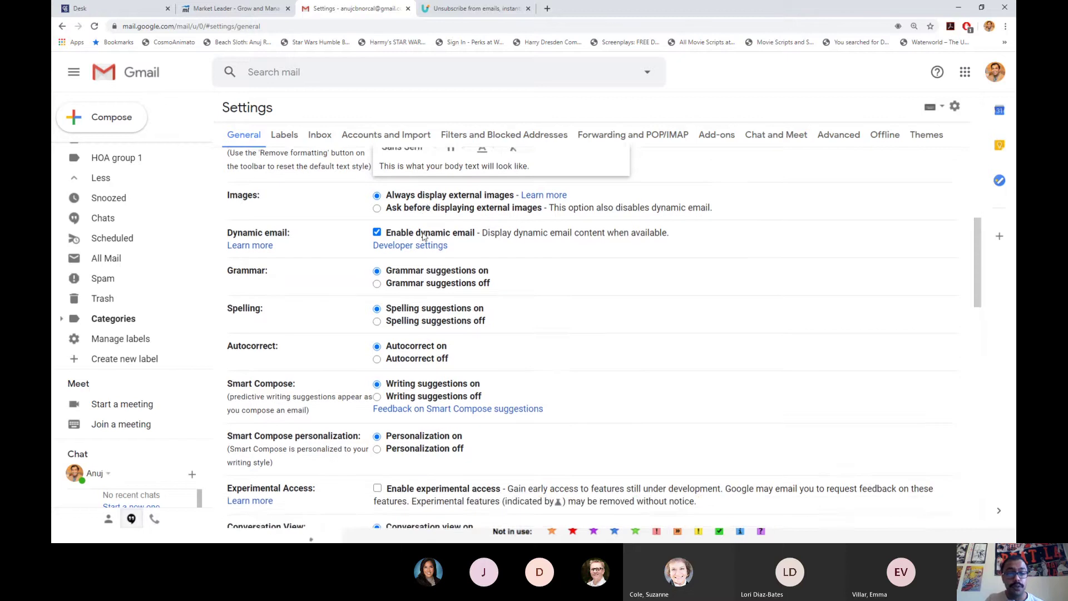
scroll(422, 235, "down", 3)
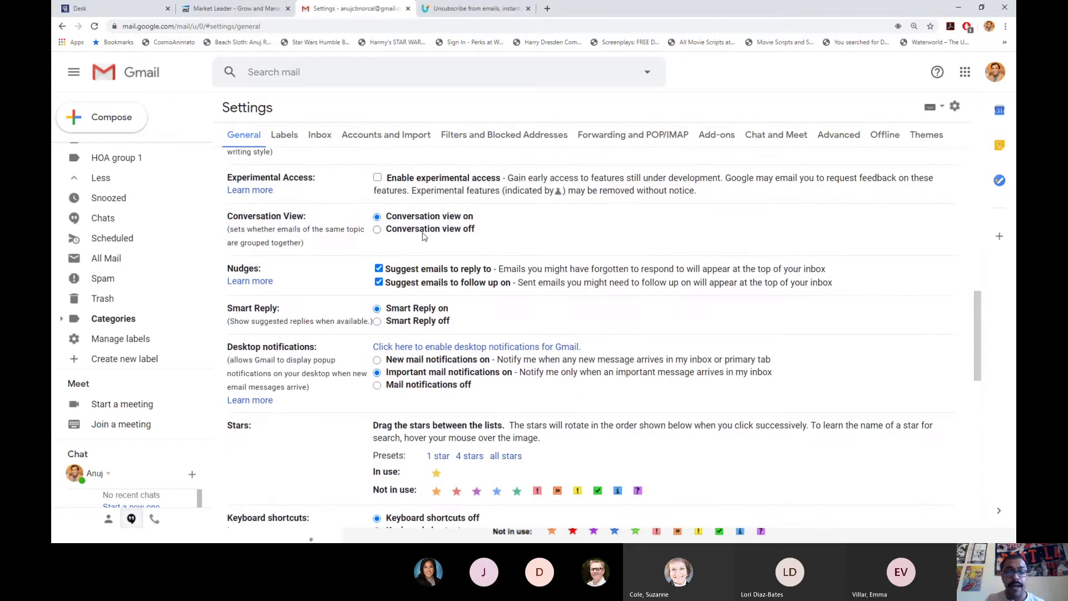
scroll(424, 236, "up", 1)
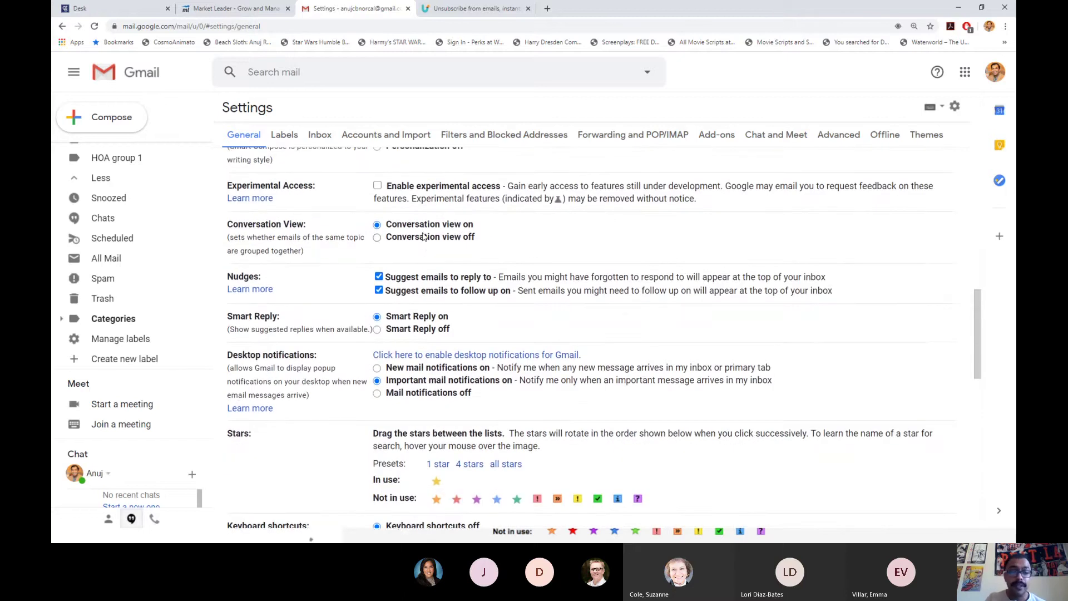
scroll(424, 237, "up", 1)
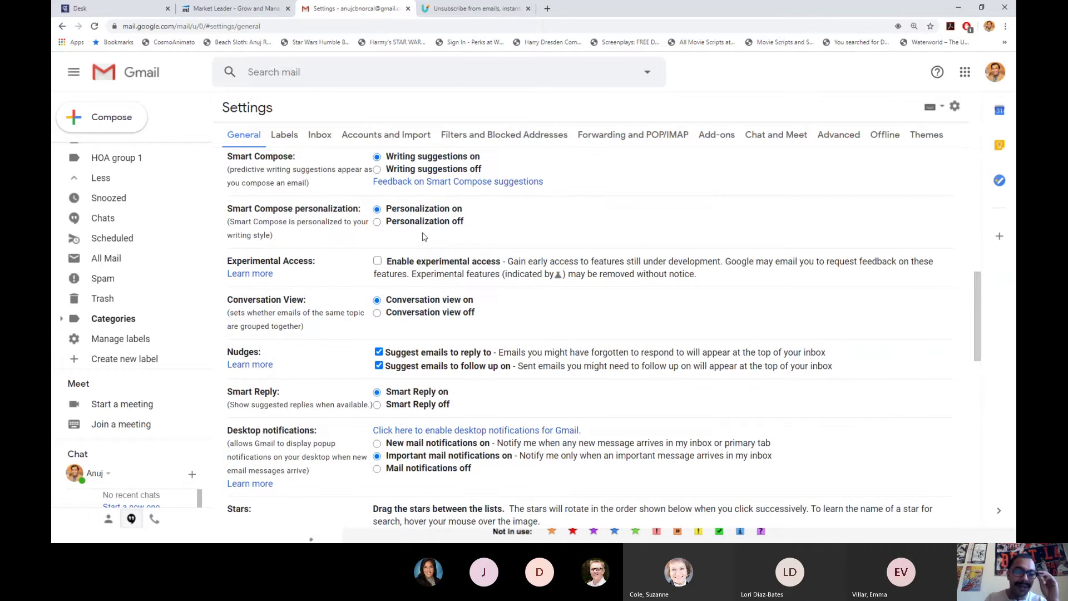
scroll(423, 236, "up", 1)
scroll(423, 236, "down", 2)
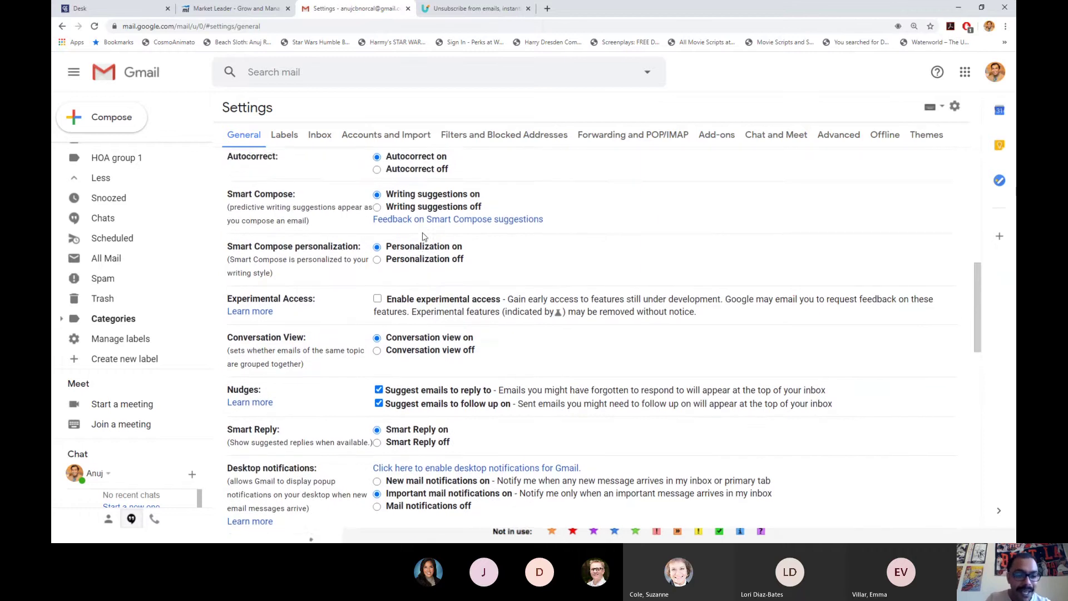
scroll(422, 237, "down", 4)
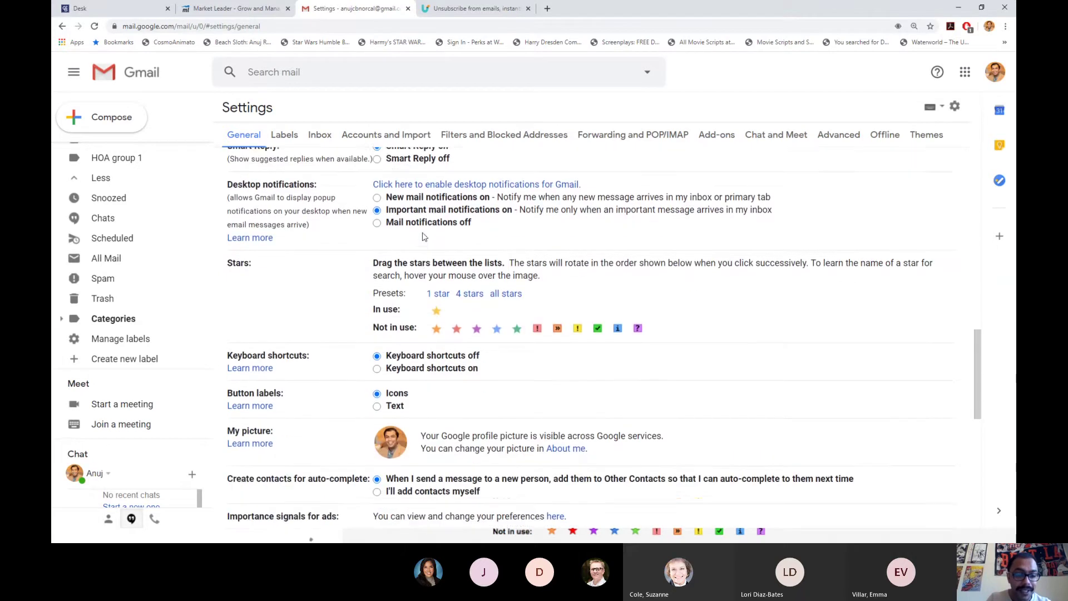
scroll(423, 237, "up", 1)
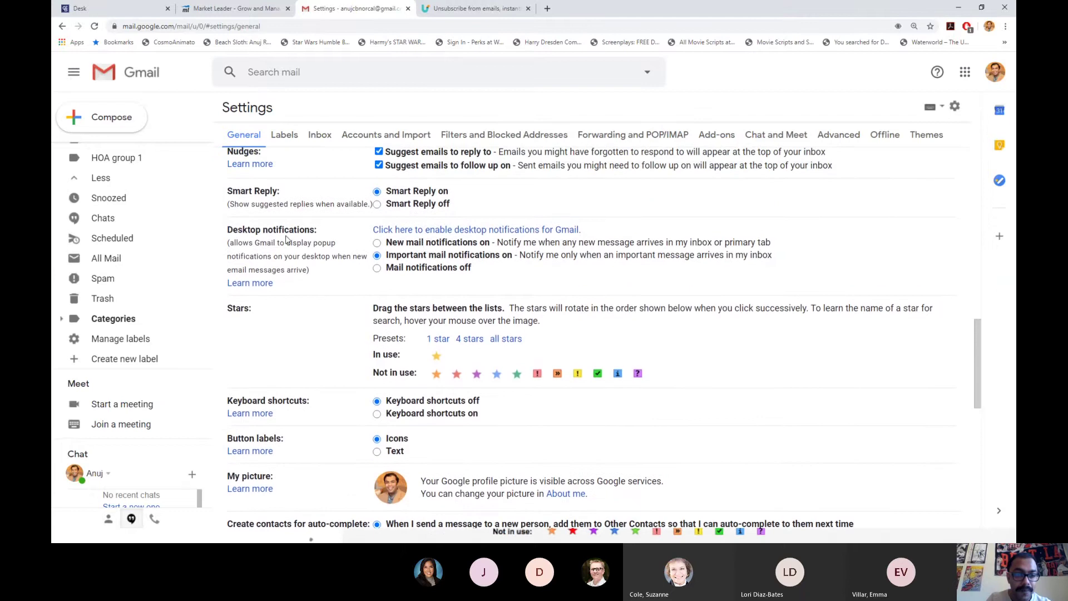
left_click_drag(227, 229, 323, 271)
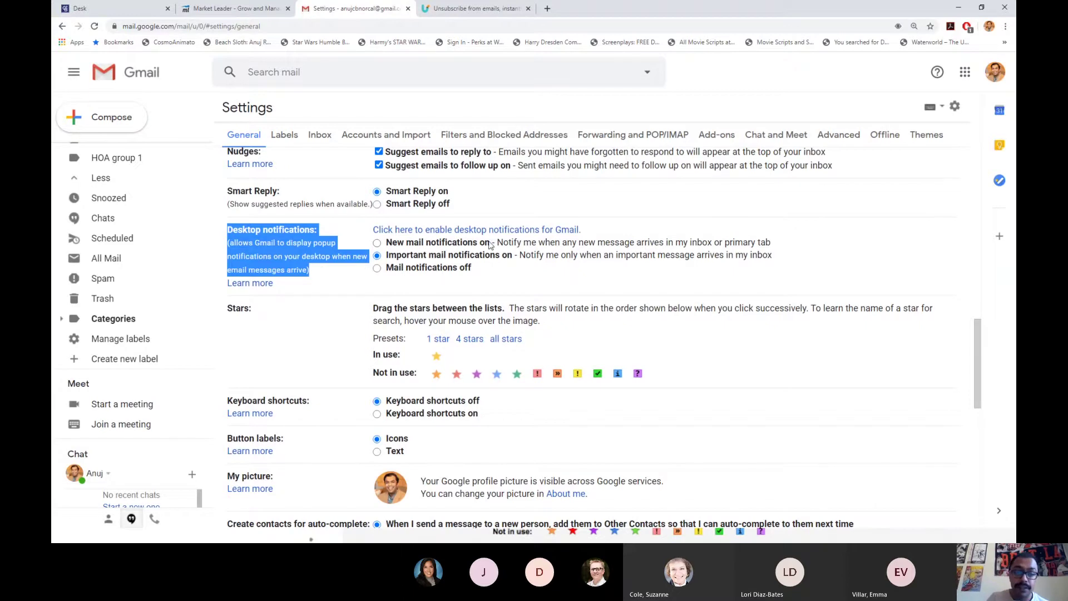
left_click(463, 248)
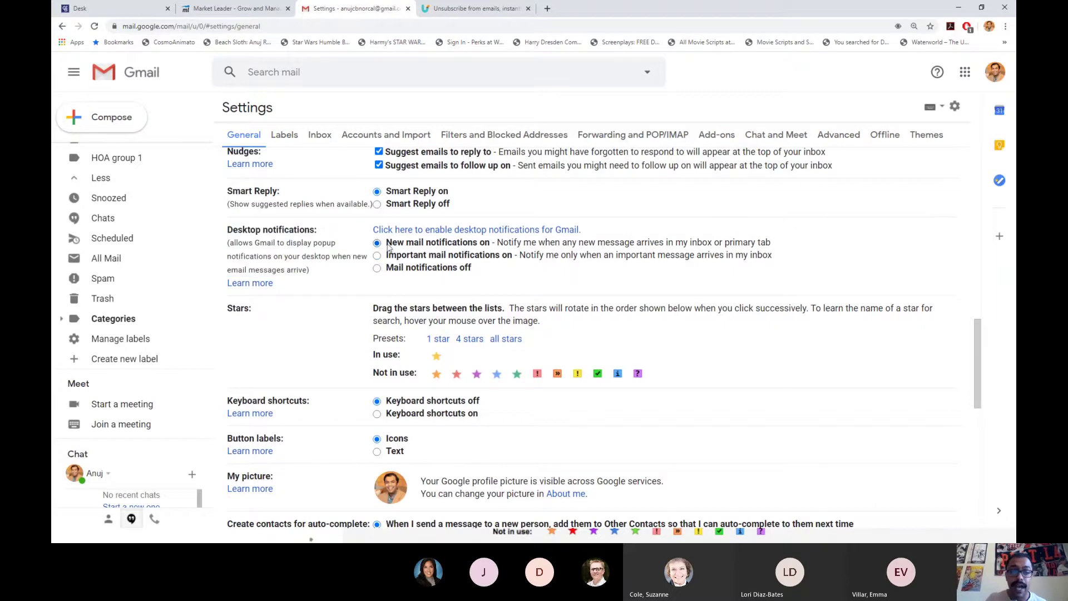
- Try "Important mail notifications on" for Desktop notifications, and end by selecting "Mail notifications off"
left_click_drag(386, 243, 778, 245)
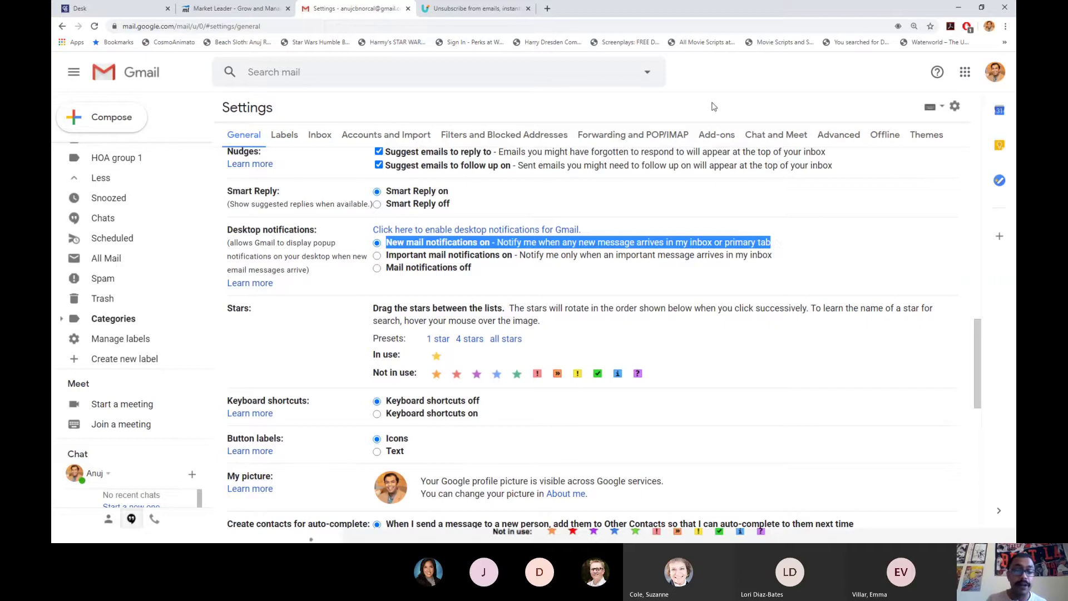
left_click(410, 258)
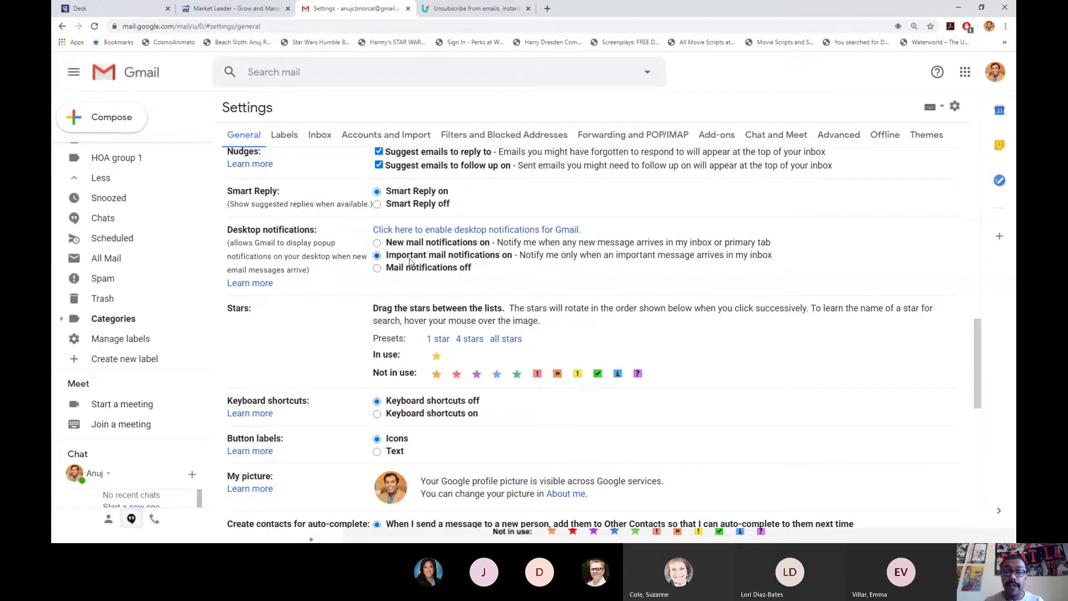
left_click_drag(519, 256, 774, 255)
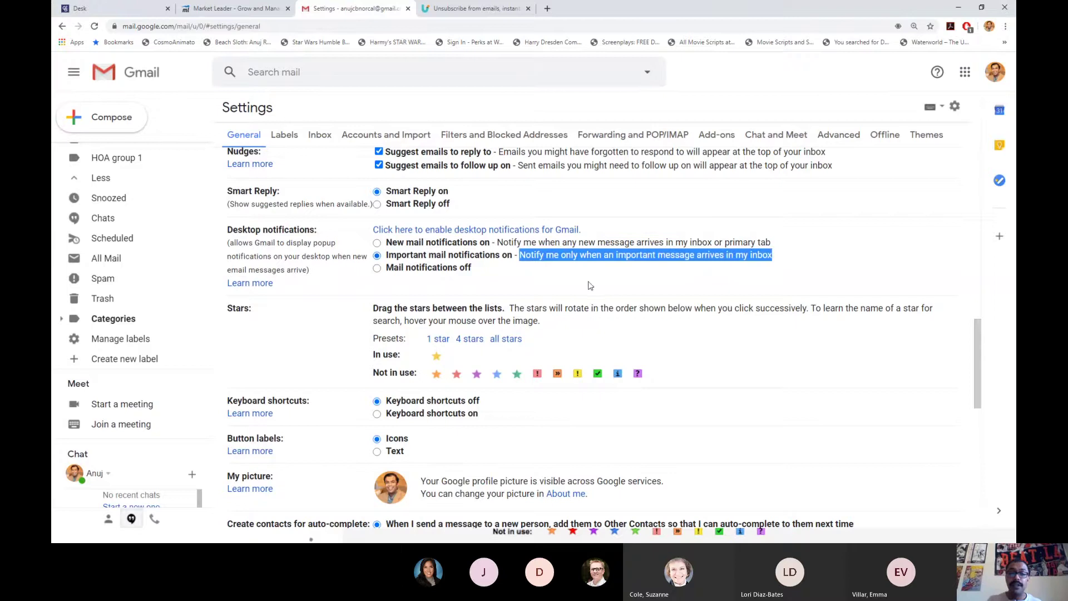
left_click(419, 268)
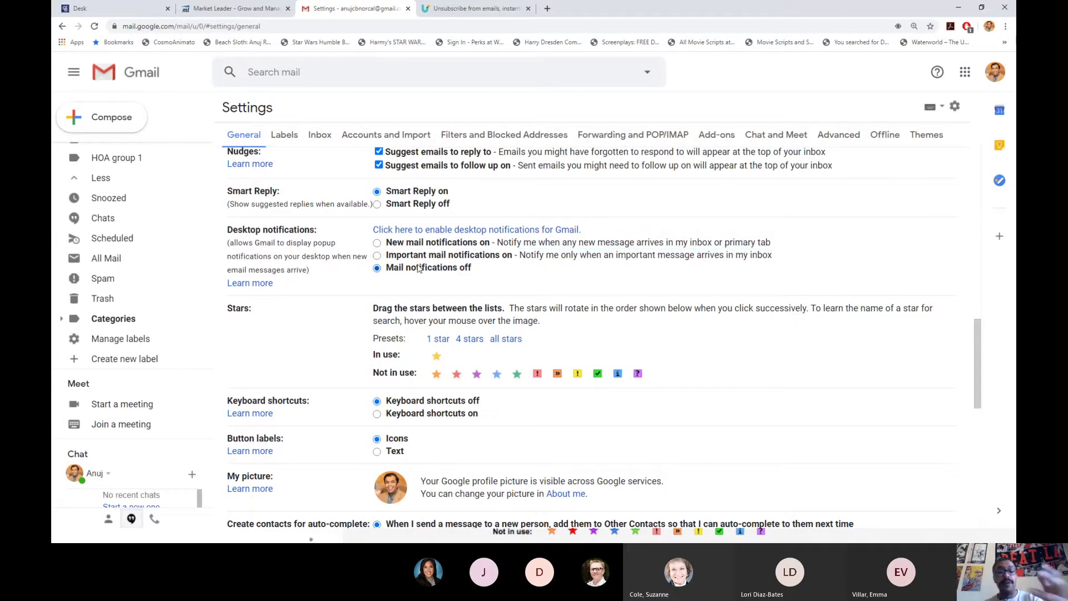
- View the Vacation responder and Signature settings, and open the dialog for naming a new signature and cancel it
scroll(654, 310, "down", 8)
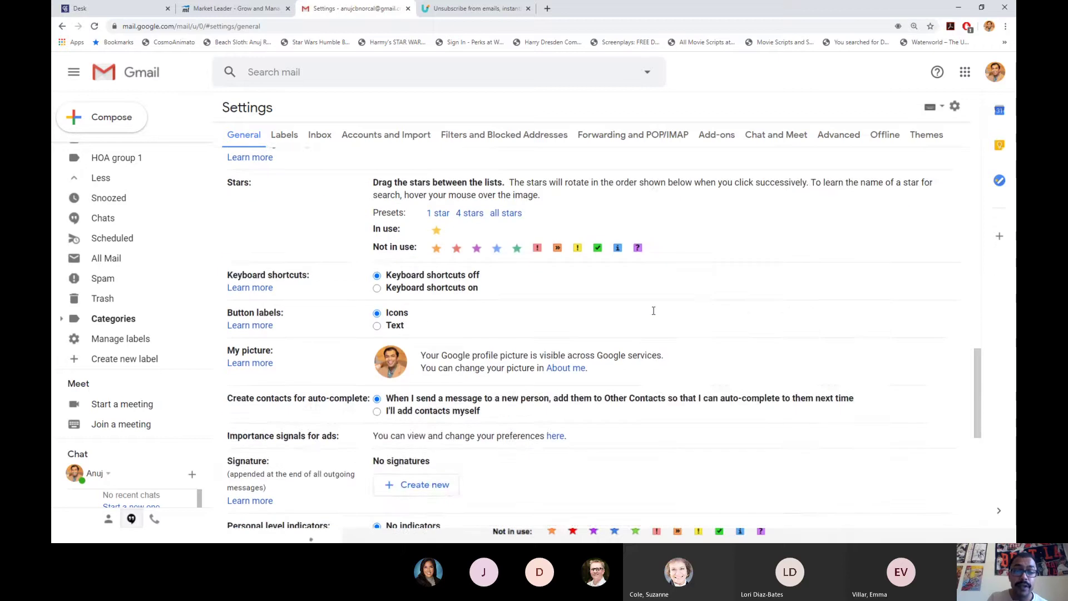
scroll(654, 311, "down", 1)
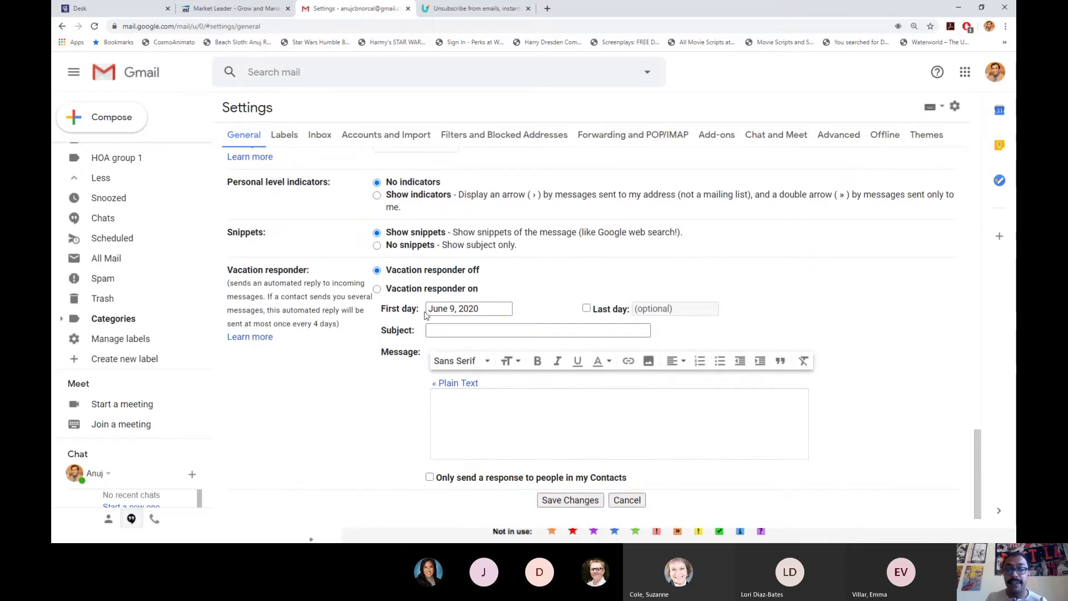
scroll(490, 359, "up", 4)
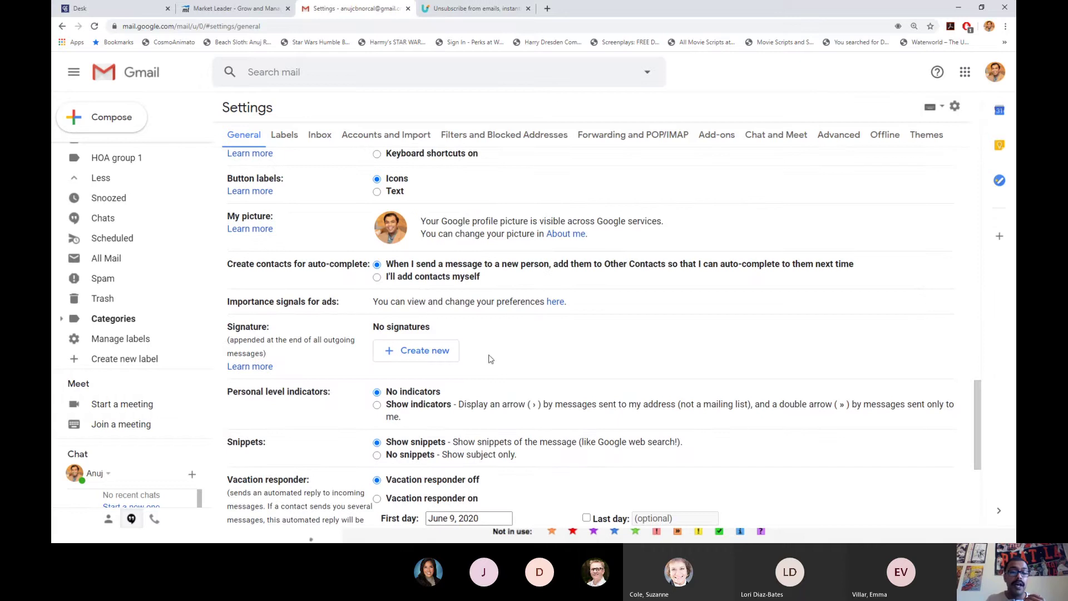
left_click(400, 356)
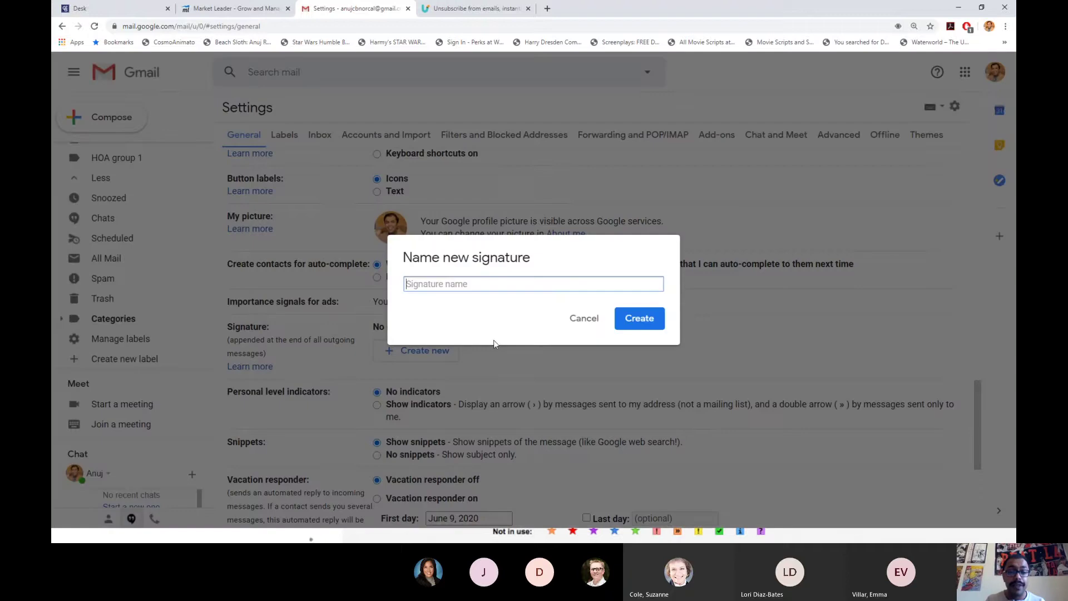
left_click(576, 319)
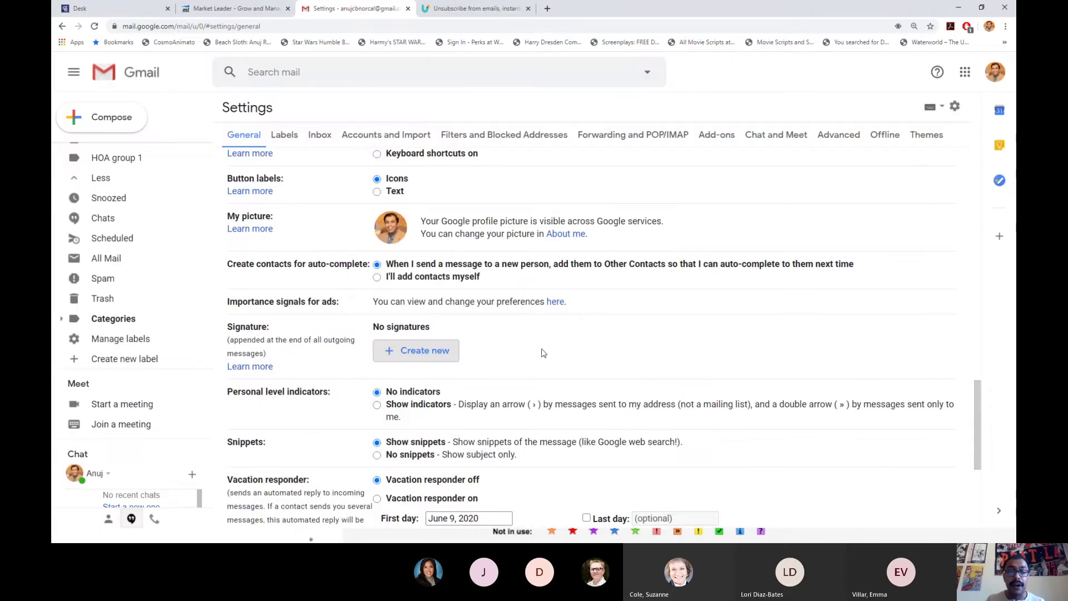
- Save the changes made in the General settings
scroll(543, 353, "down", 5)
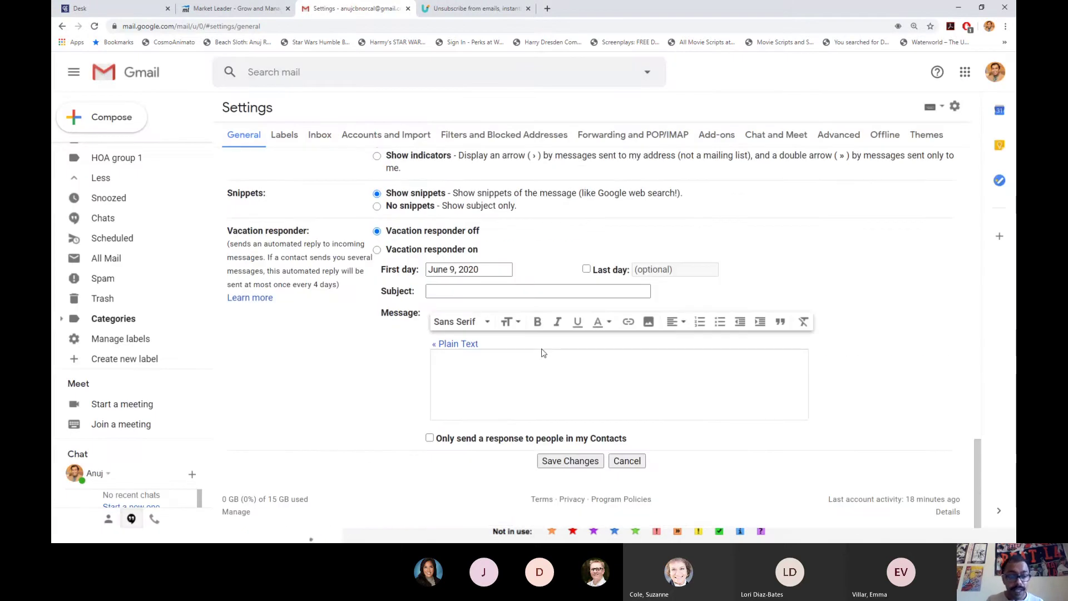
scroll(548, 392, "up", 10)
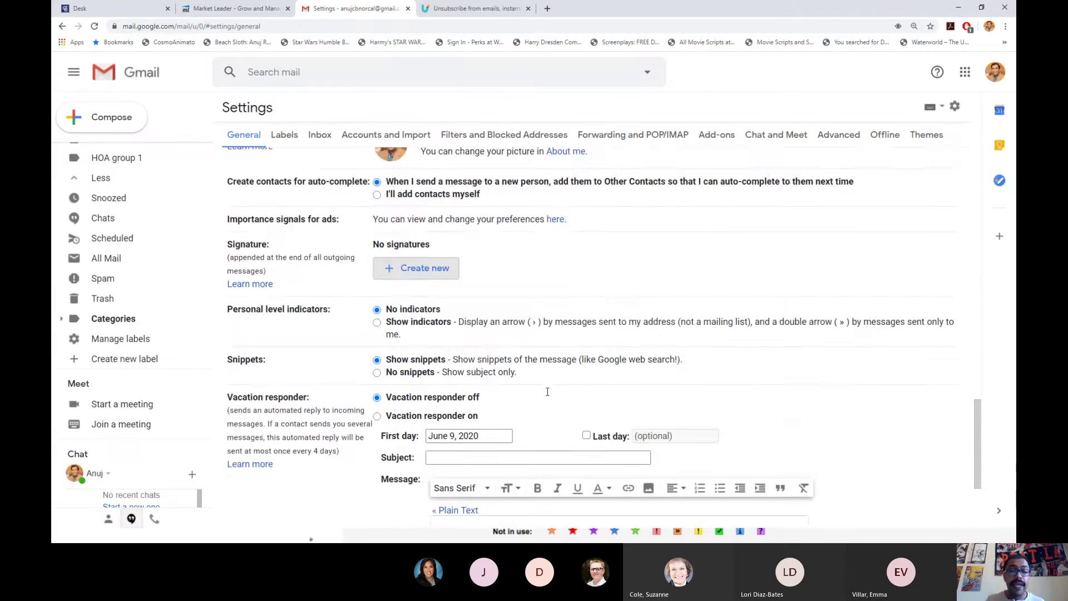
scroll(548, 394, "down", 10)
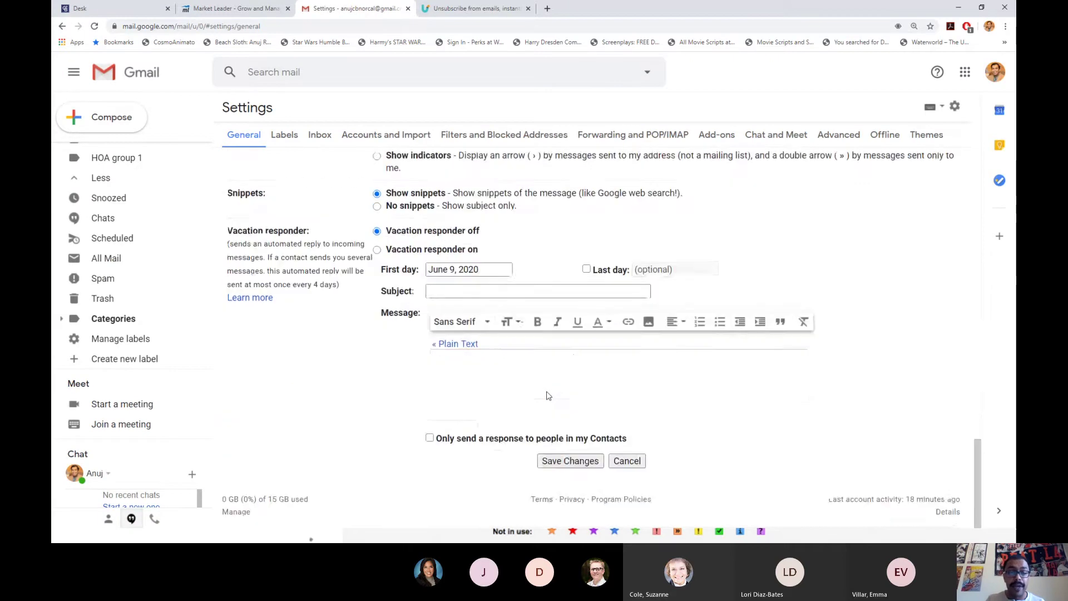
left_click(565, 465)
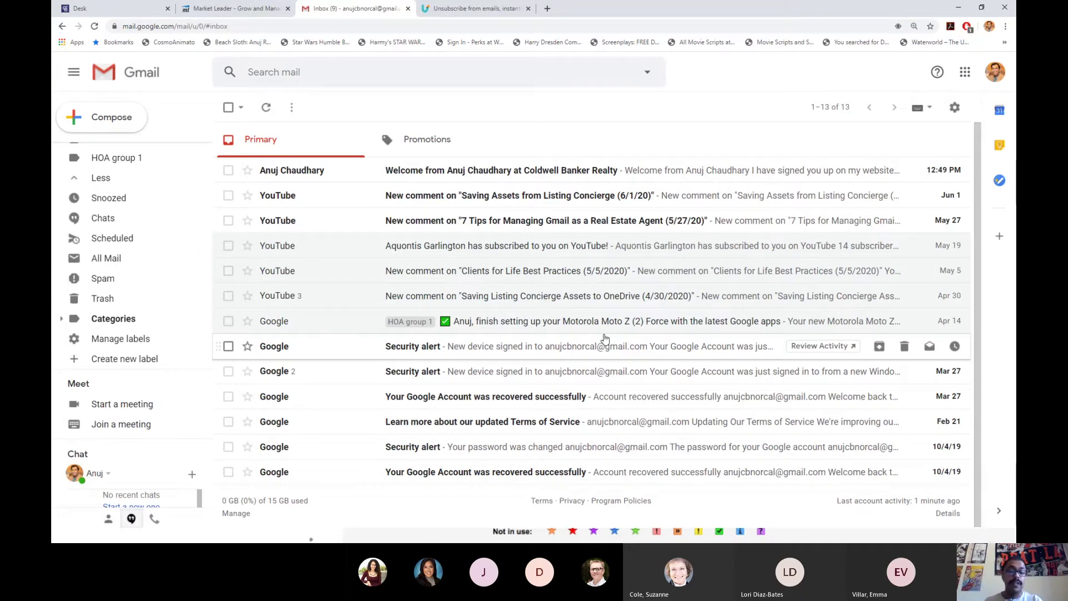
- Switch to the slideshow, advance to the "Organize Emails Using Labels & Folders" slide, and return to Gmail in the browser
key("alt+Tab")
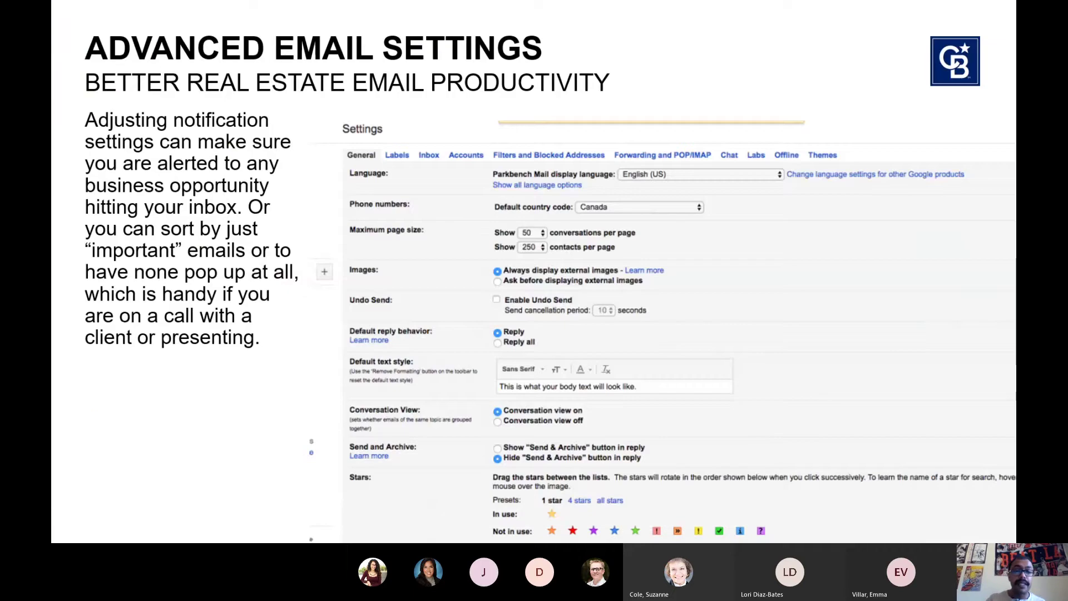
key("Right")
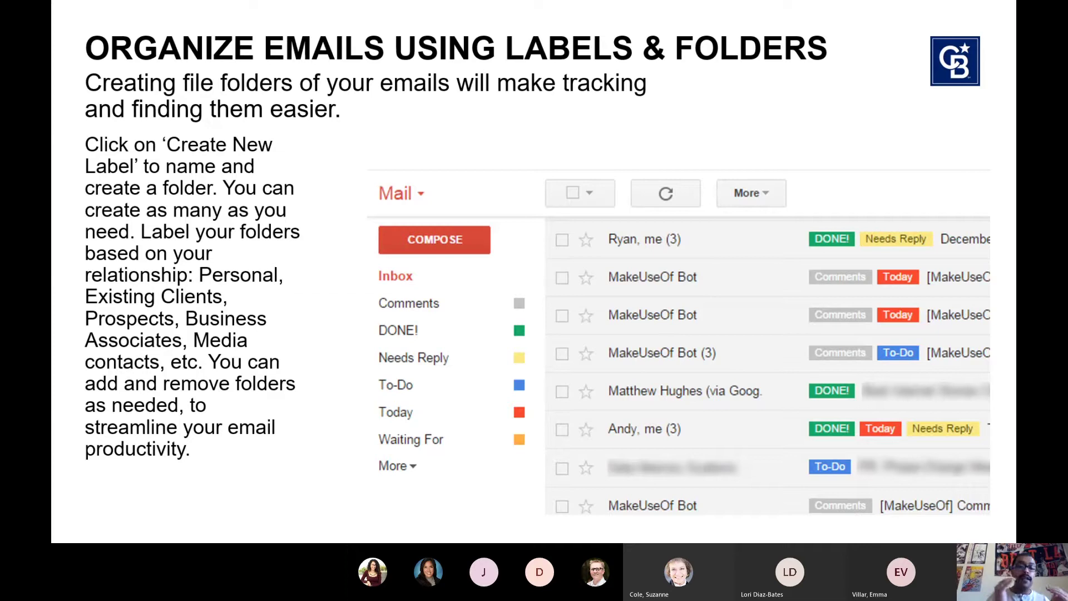
key("alt+Tab")
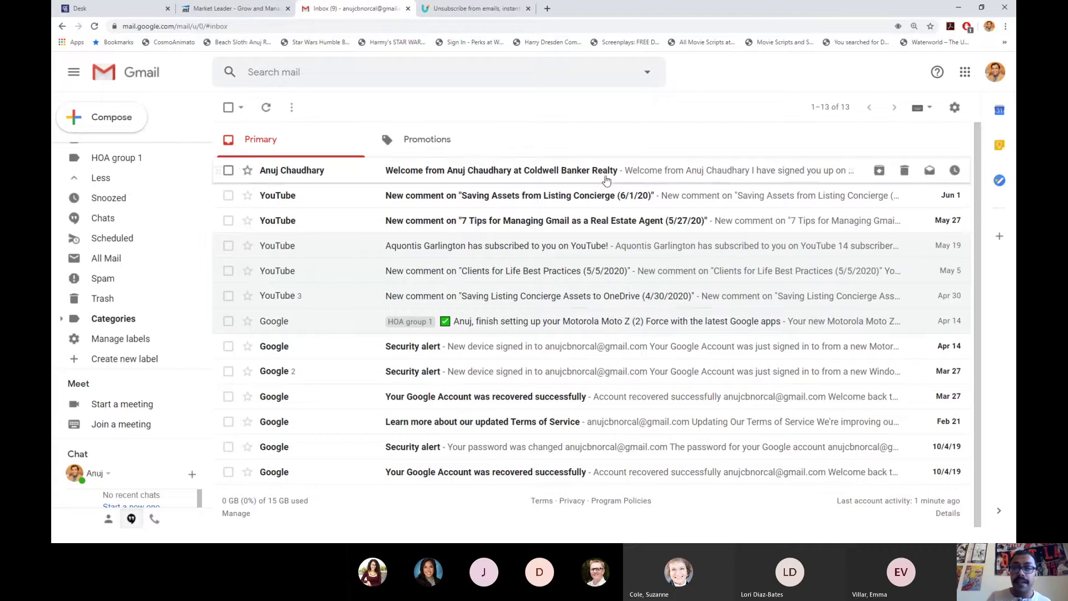
- Open the Labels section of Gmail's settings, closing the browser page about unsubscribing from emails along the way
left_click(954, 109)
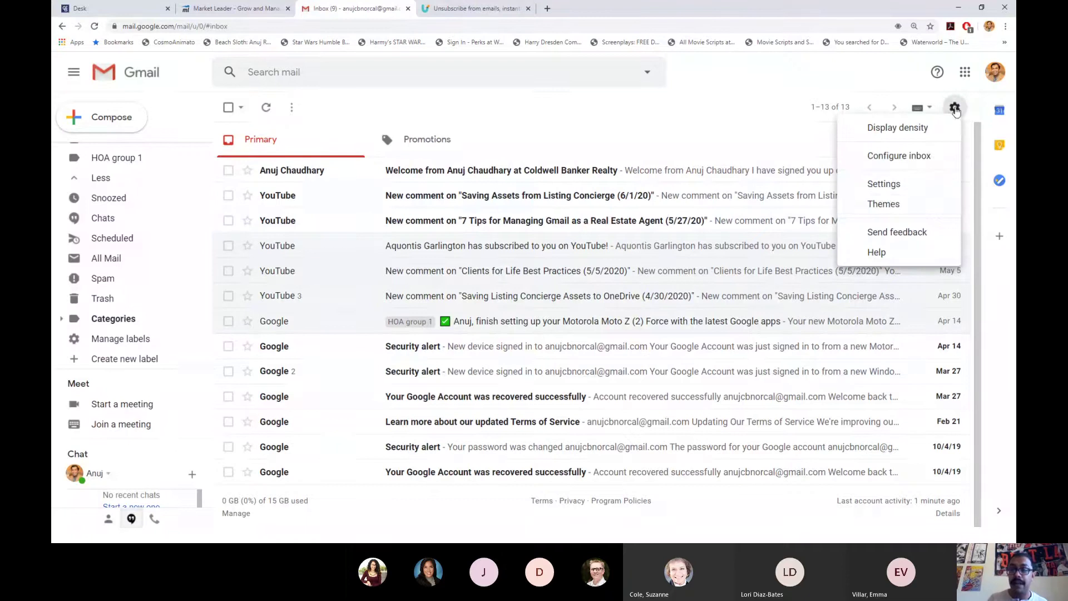
left_click(885, 185)
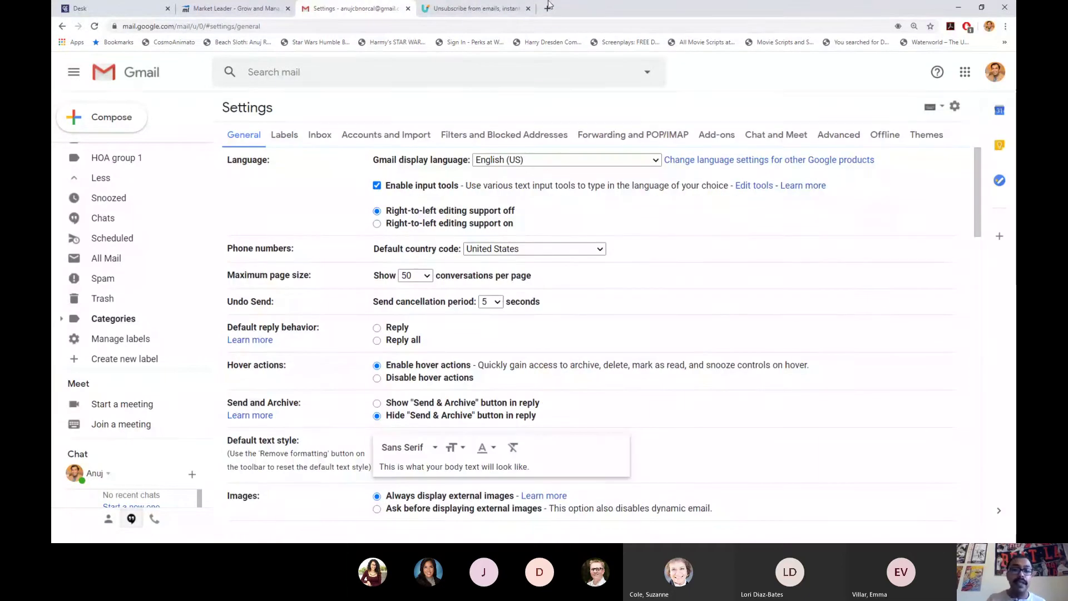
left_click(528, 9)
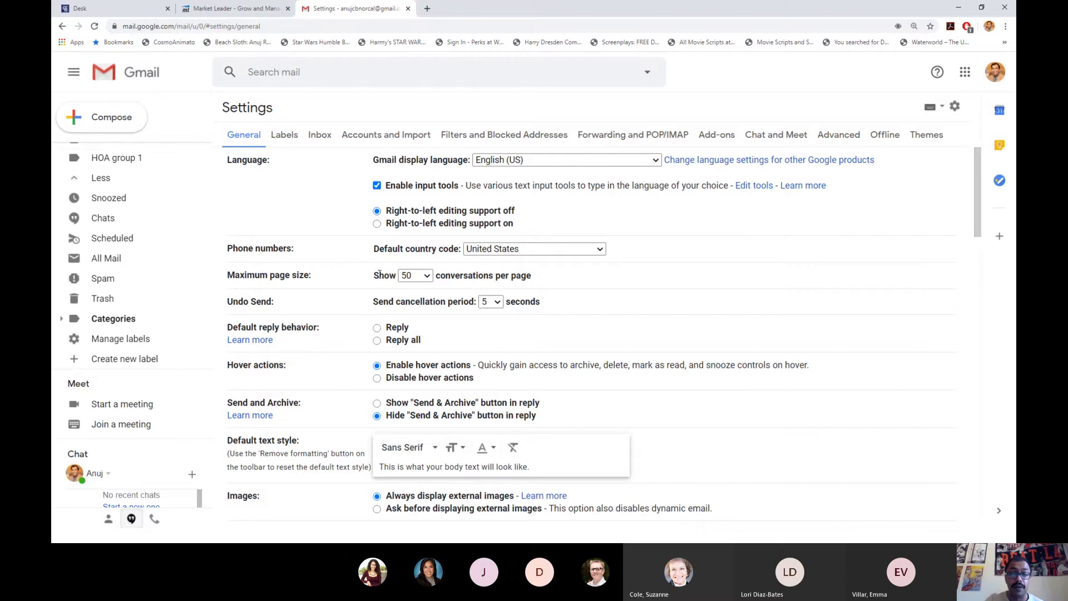
scroll(379, 273, "down", 5)
scroll(379, 274, "up", 5)
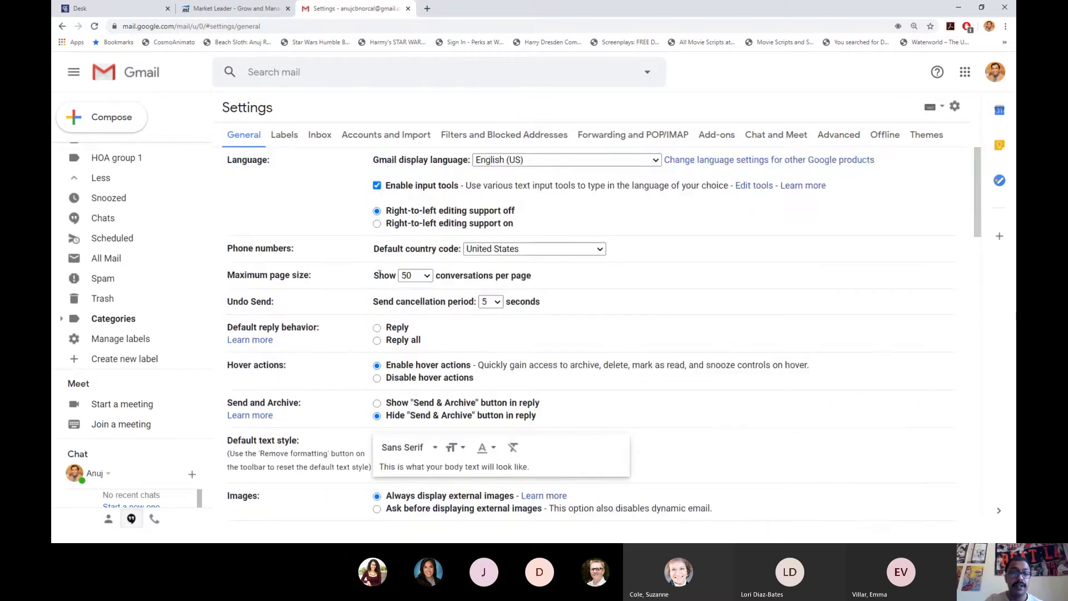
left_click(284, 137)
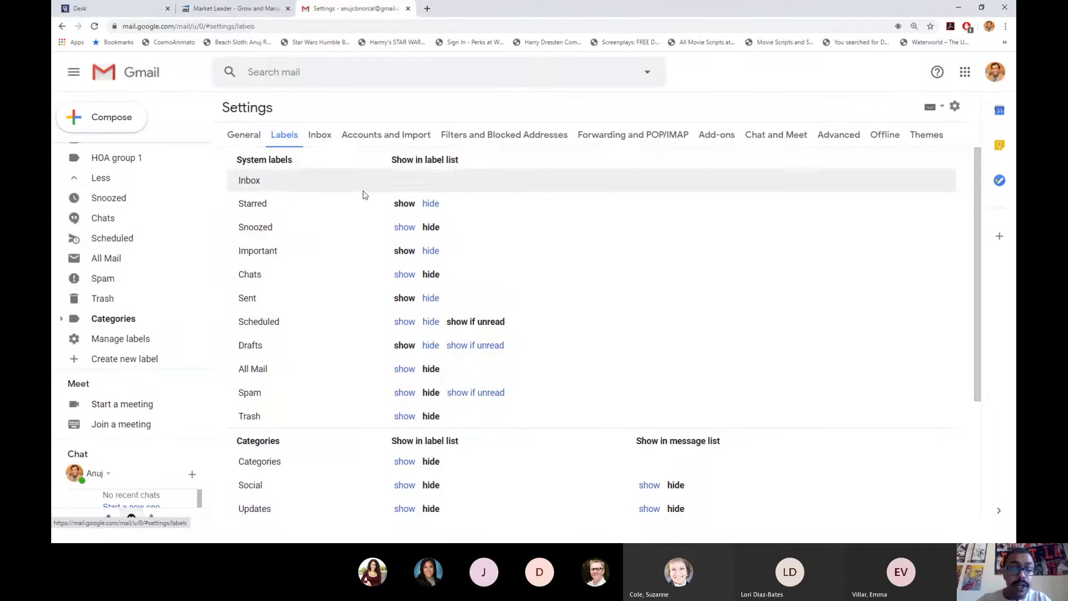
- Review the system labels, categories and custom labels, and hide the Starred label from the label list
scroll(381, 211, "down", 3)
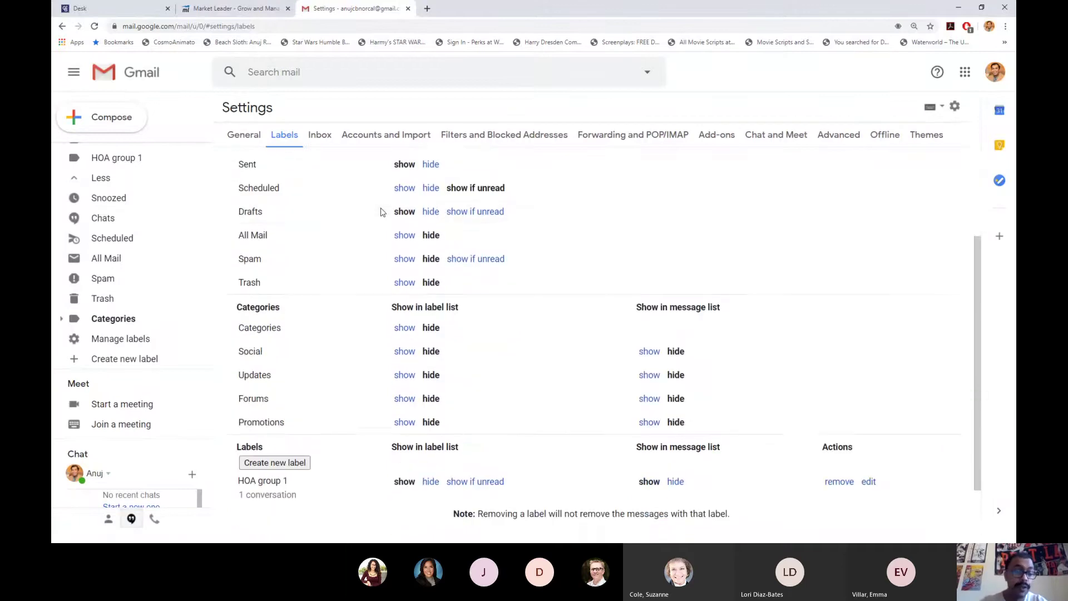
scroll(333, 201, "up", 3)
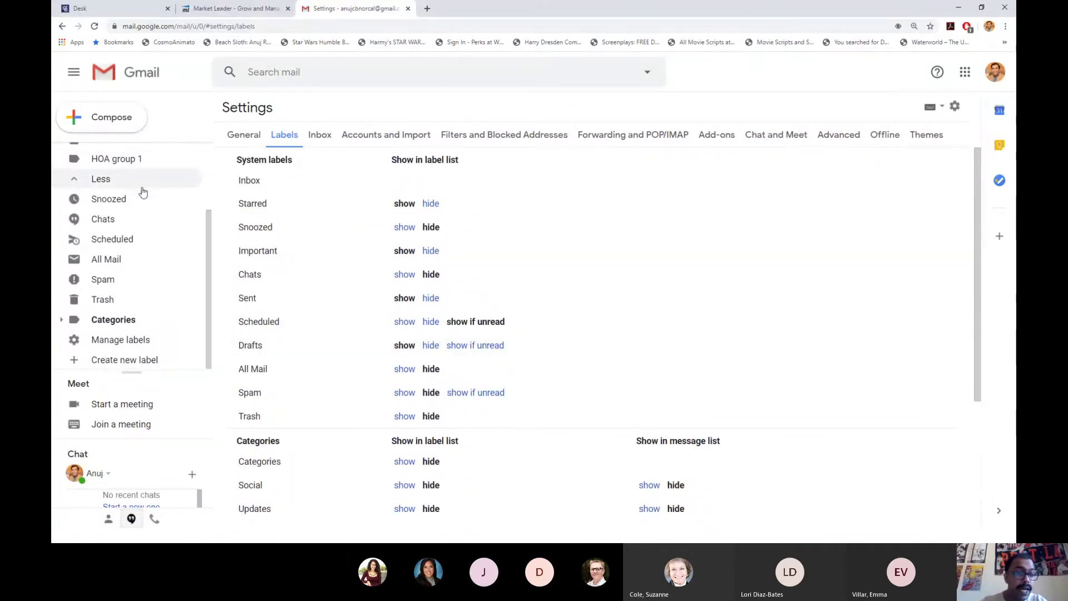
scroll(142, 191, "up", 2)
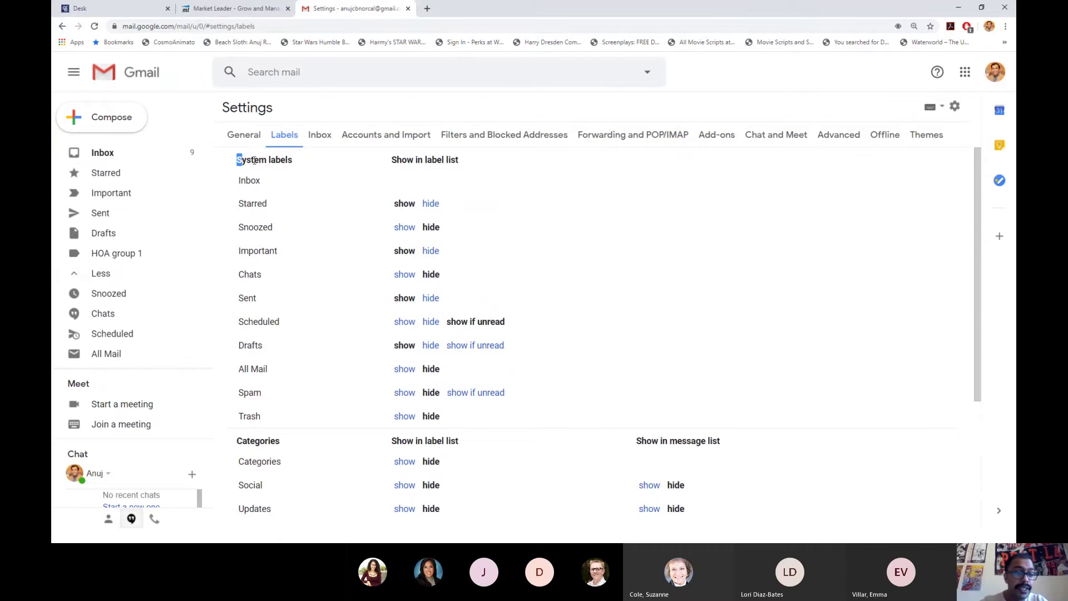
left_click_drag(237, 160, 291, 163)
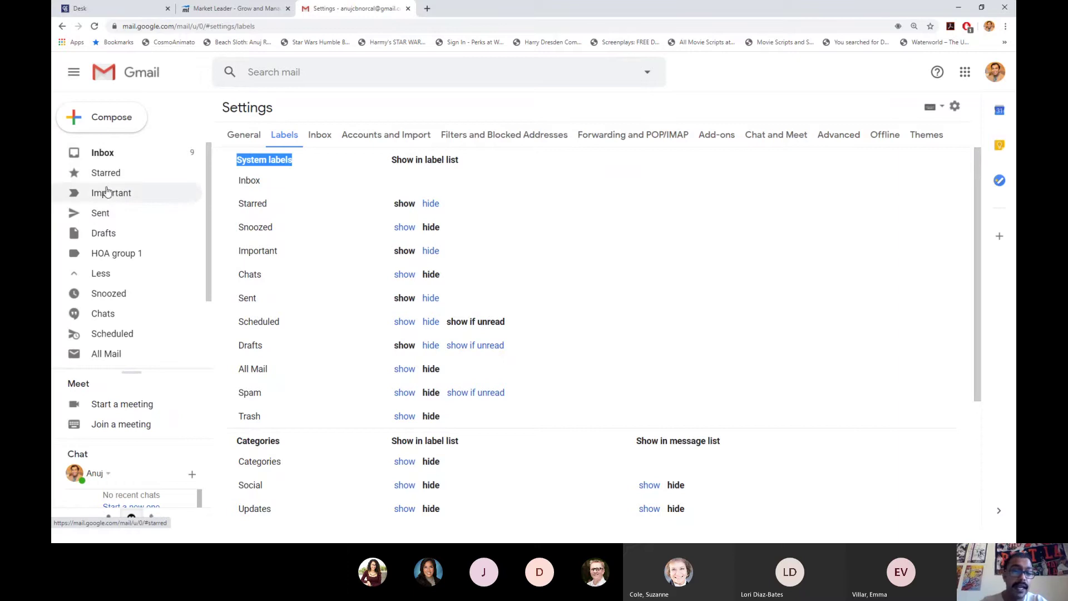
left_click(431, 204)
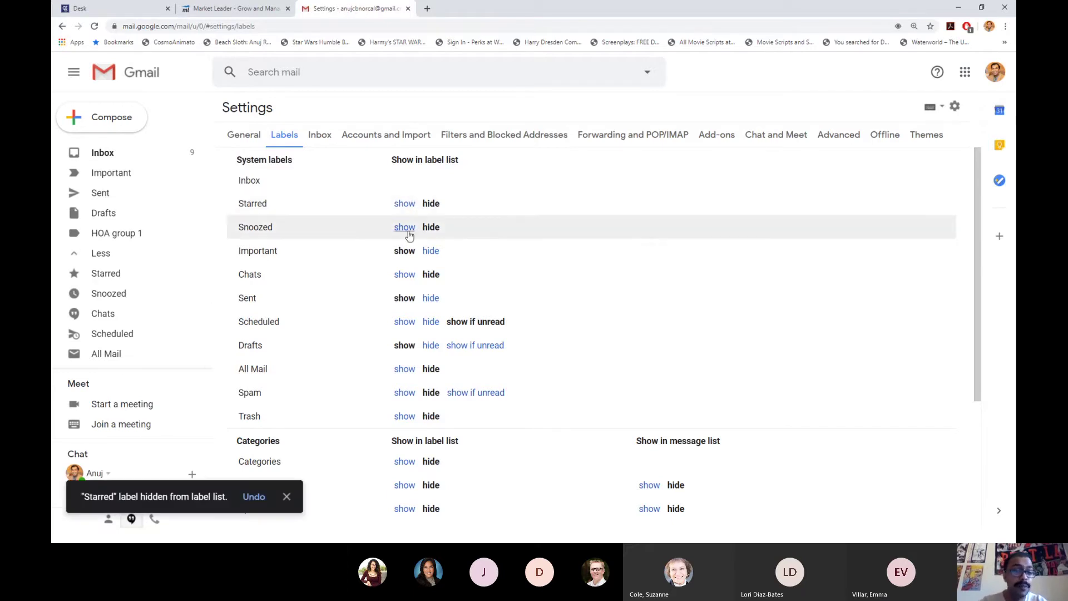
- Try hiding the Important label and showing the Chats label in the label list, restoring each one
left_click(431, 251)
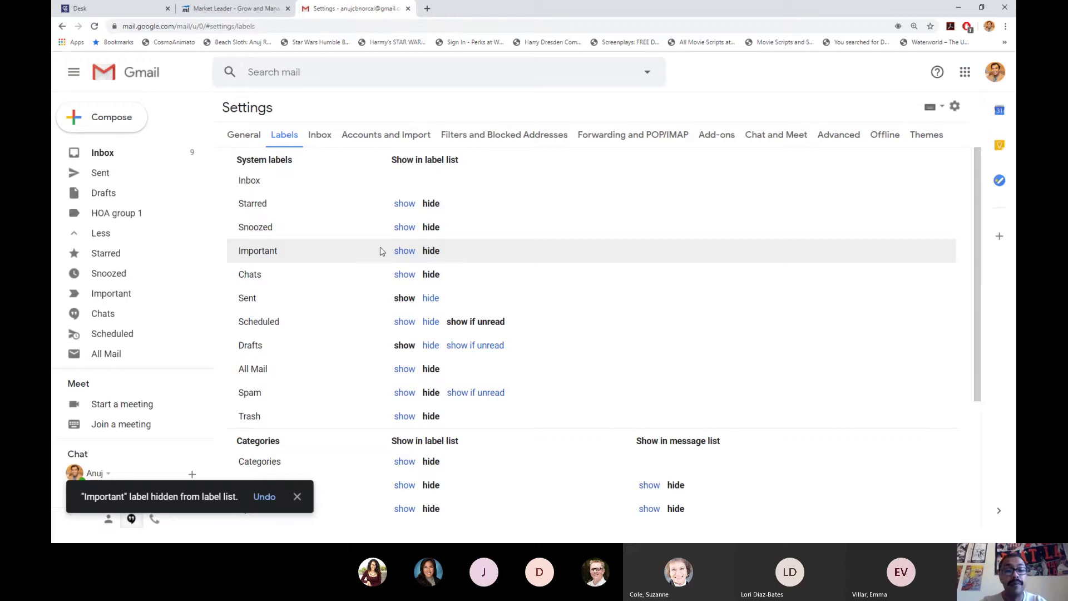
left_click(403, 251)
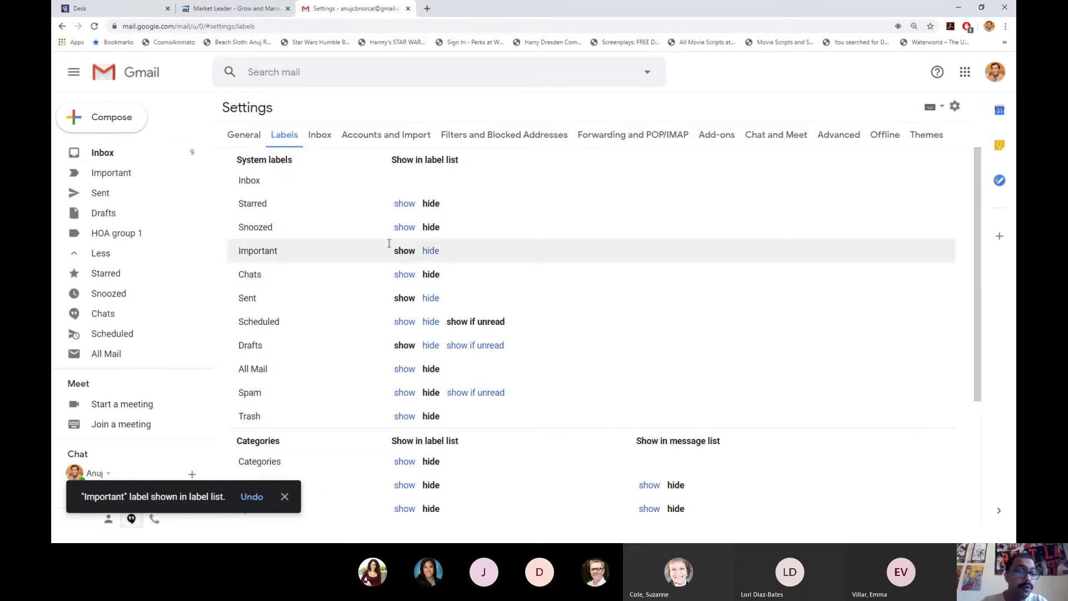
left_click(401, 274)
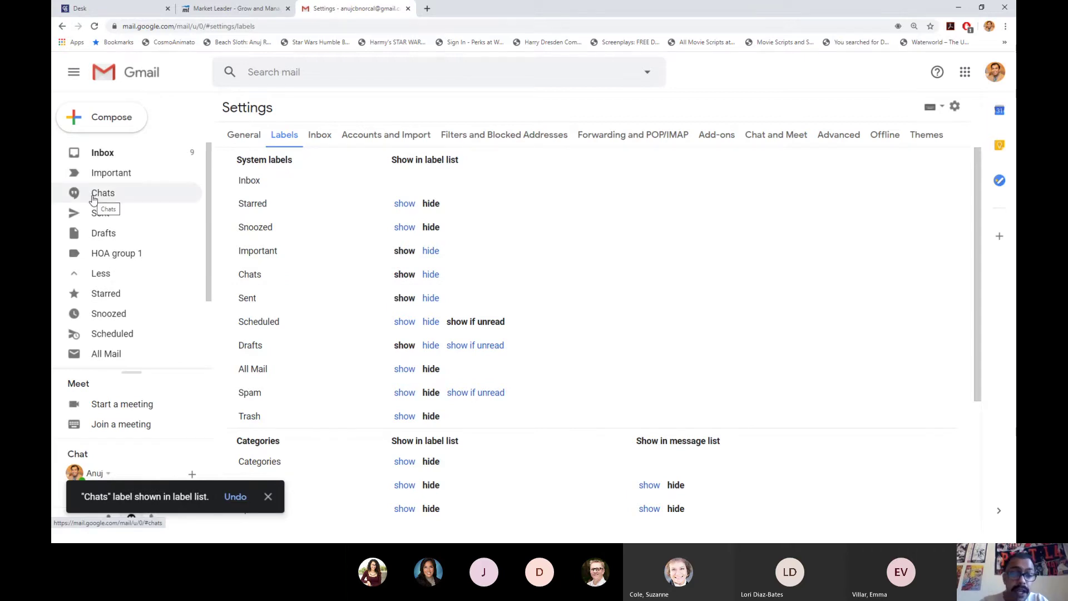
left_click(432, 275)
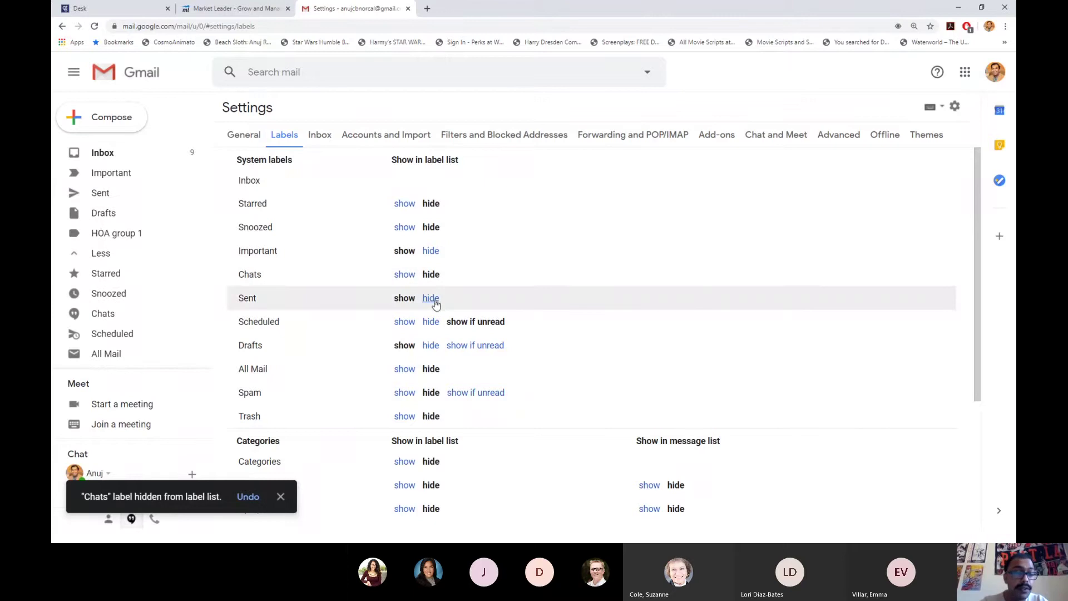
- Try the show and hide options for the Scheduled label, and put it back to "show if unread"
left_click(405, 322)
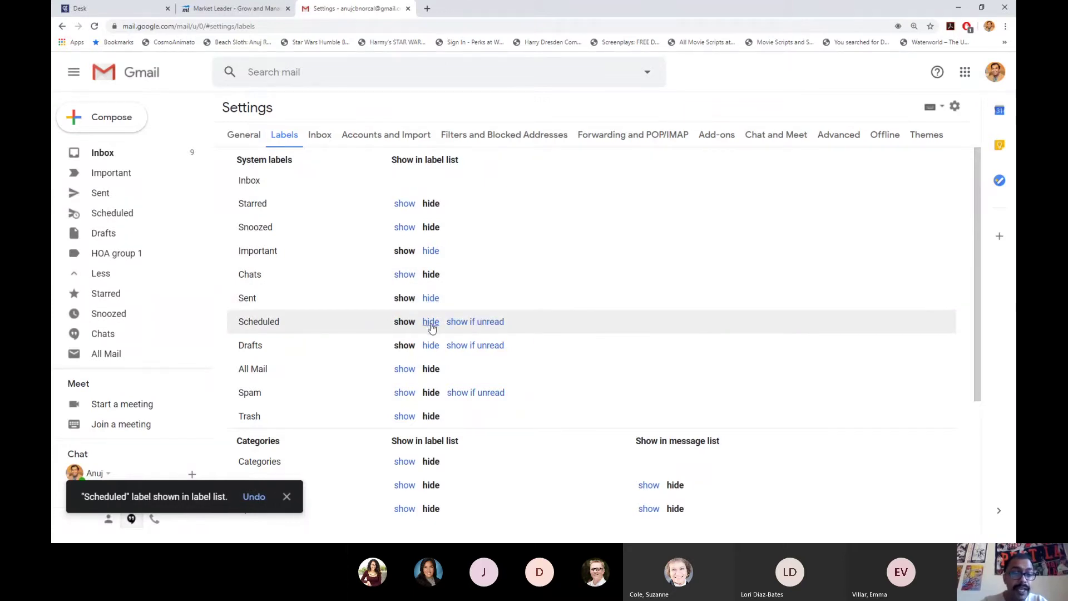
left_click(431, 323)
left_click(459, 325)
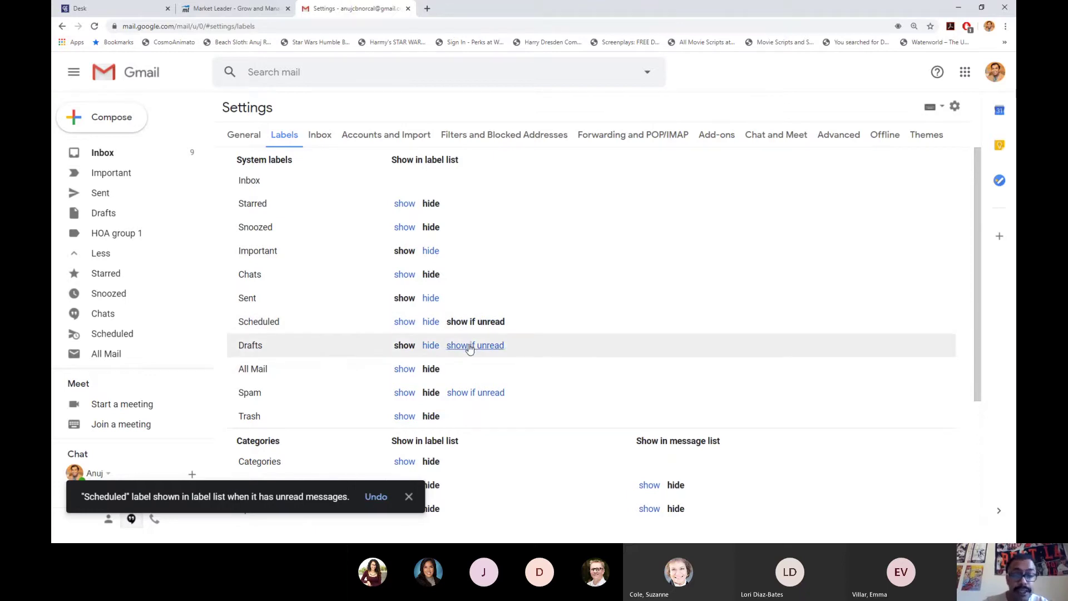
left_click_drag(303, 329, 241, 331)
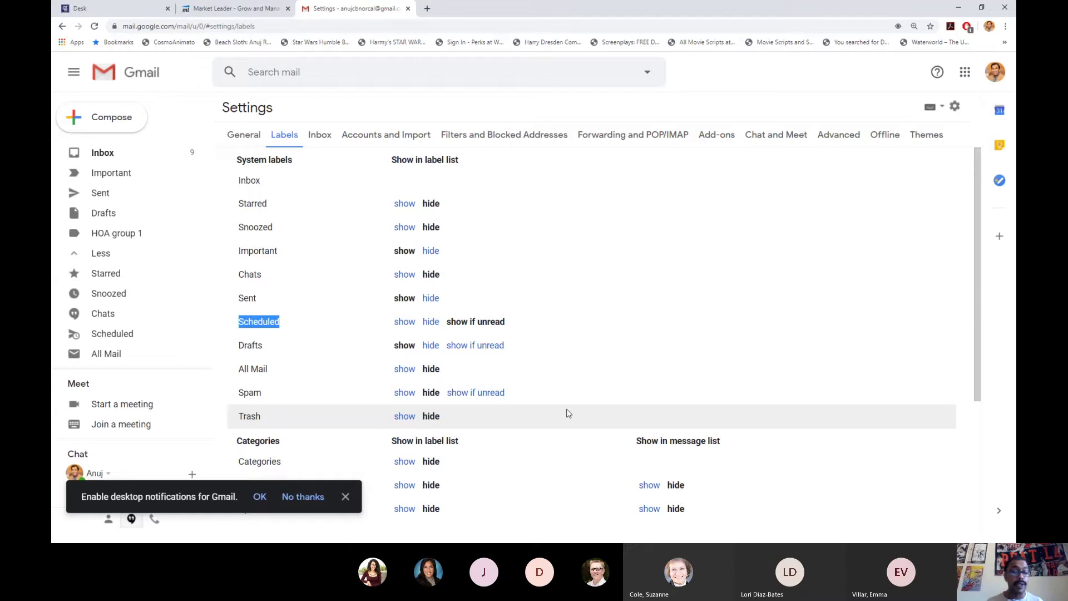
- Try hiding the Drafts label, and set it to "show if unread" like the Scheduled label
left_click(431, 347)
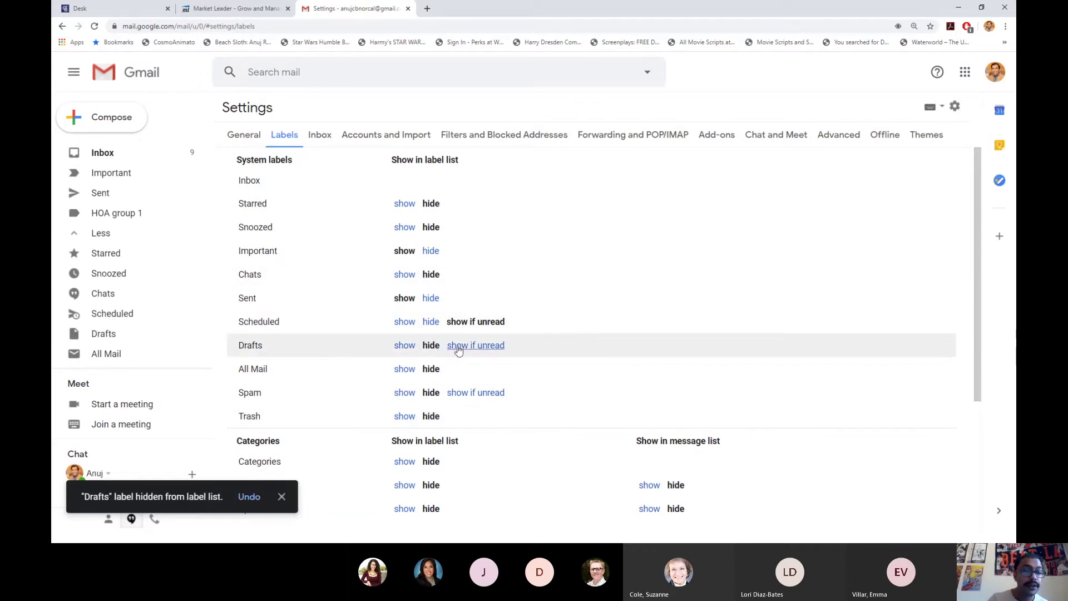
left_click(458, 345)
left_click_drag(507, 323, 443, 323)
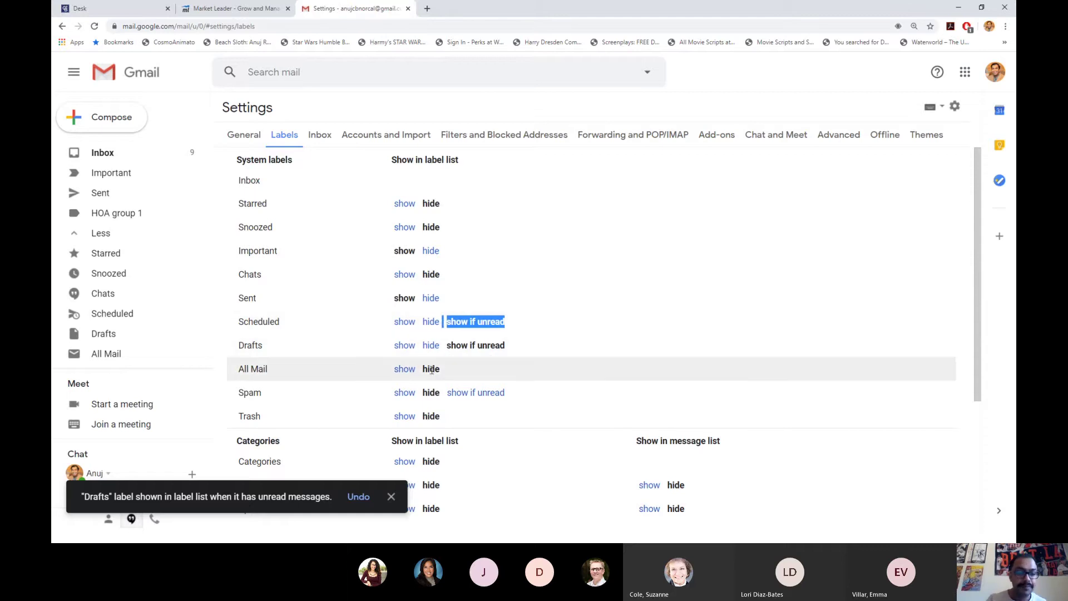
- Set the Spam label to "show if unread" and show the Trash label in the label list
left_click(475, 393)
left_click(404, 392)
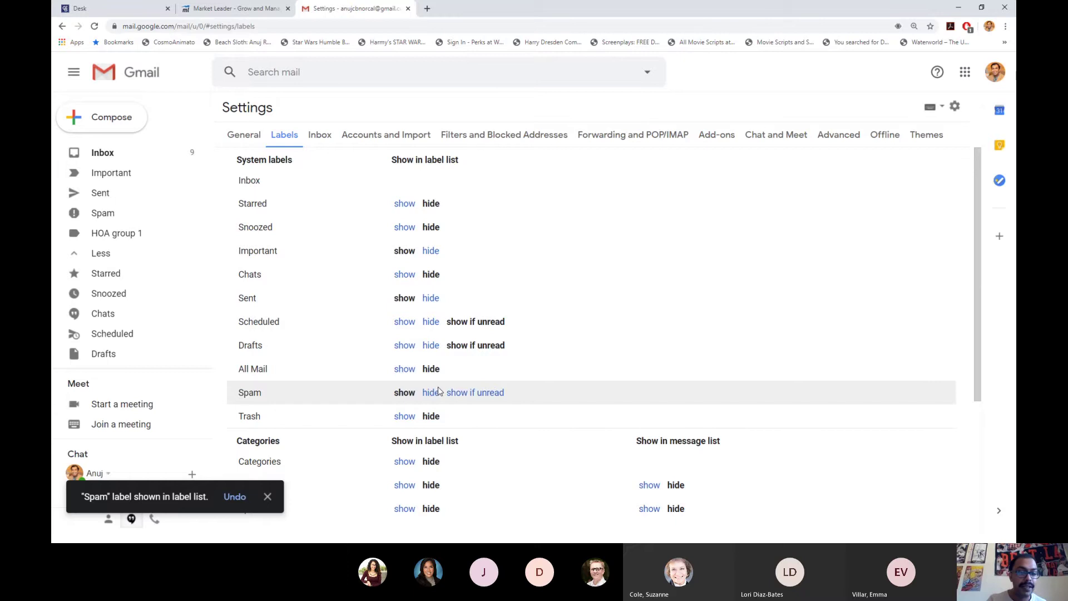
left_click(438, 391)
left_click(468, 393)
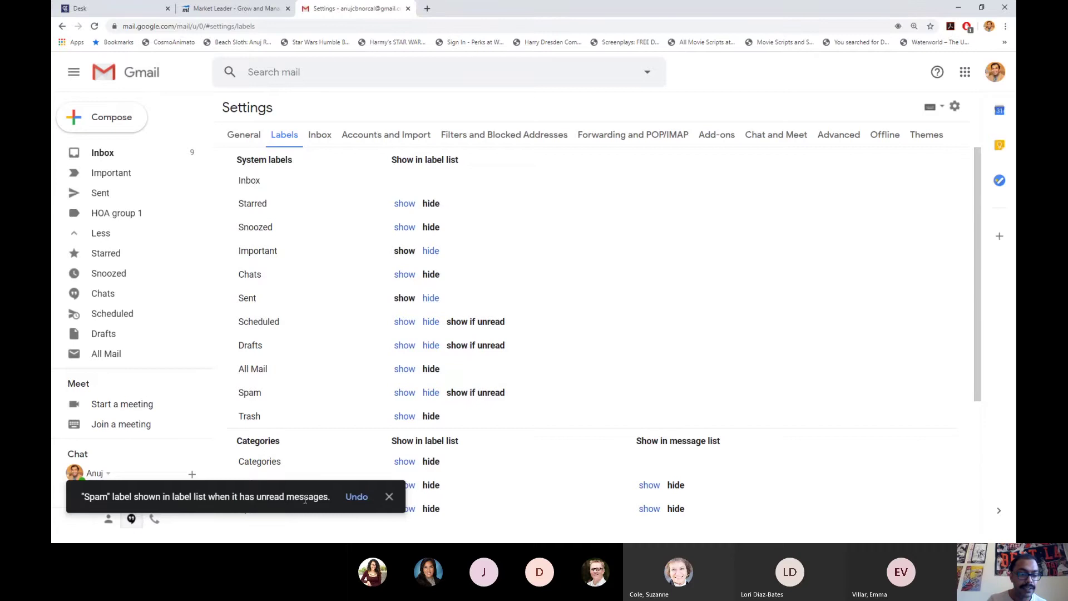
scroll(529, 388, "down", 3)
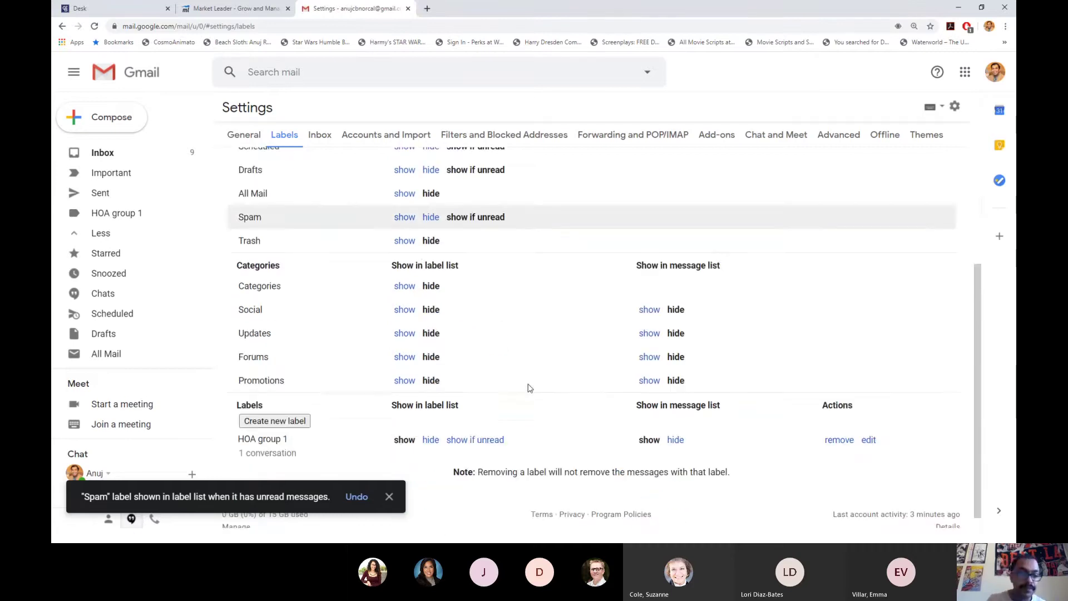
left_click(409, 240)
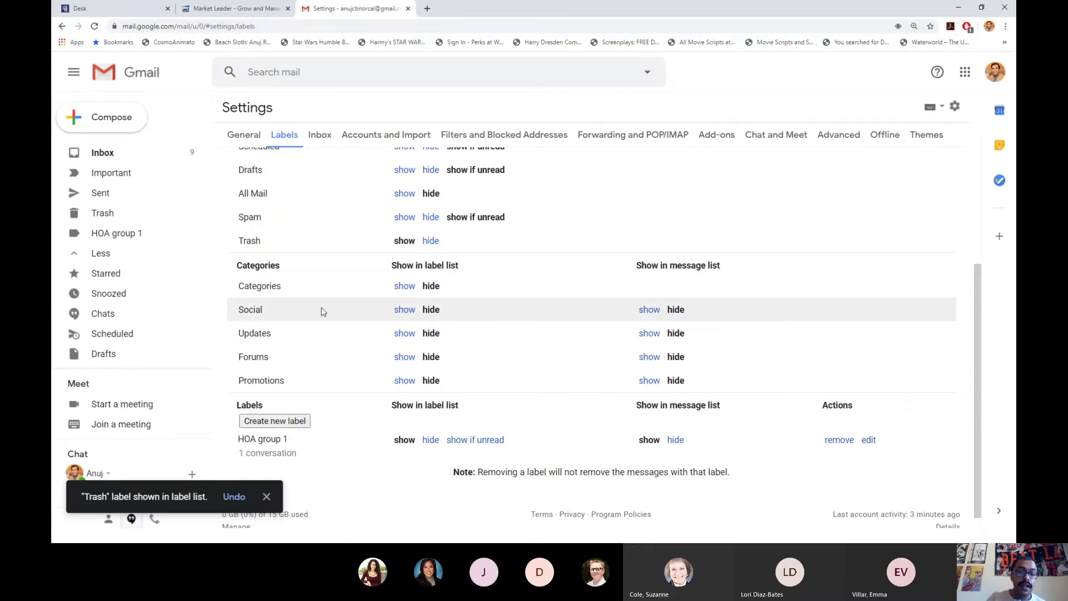
- Try showing the Updates category in the message list and hide it again, then try it in the label list under Categories
scroll(342, 336, "down", 1)
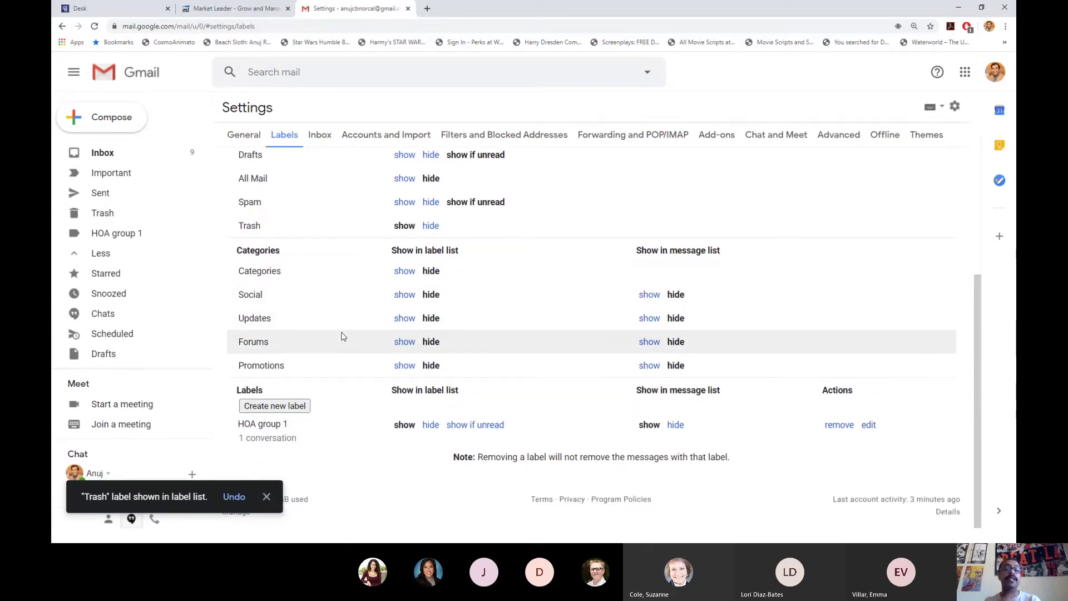
left_click(645, 317)
left_click(676, 317)
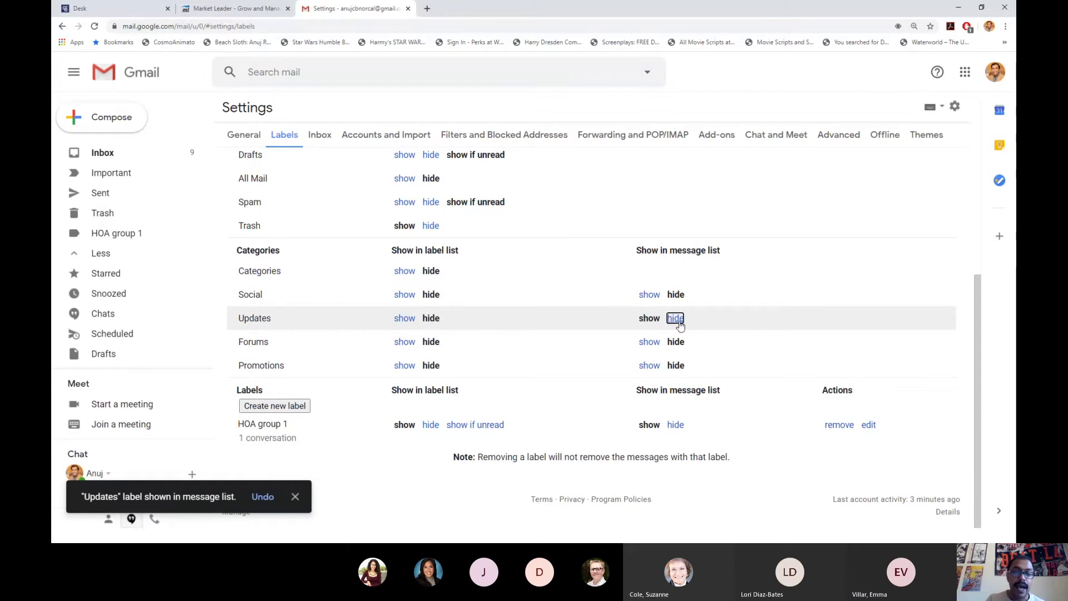
left_click(404, 317)
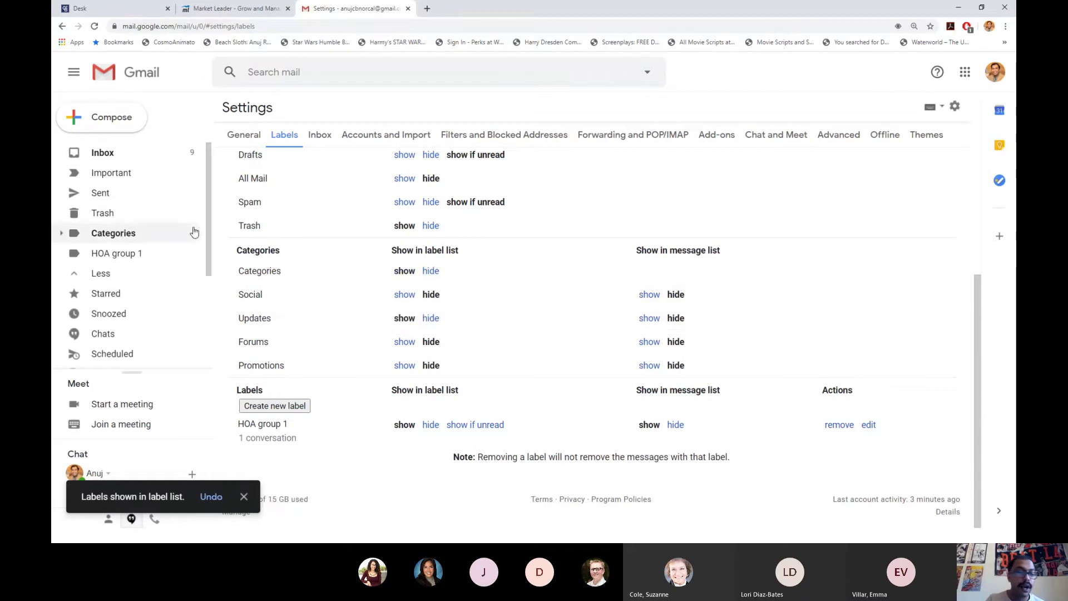
left_click(61, 233)
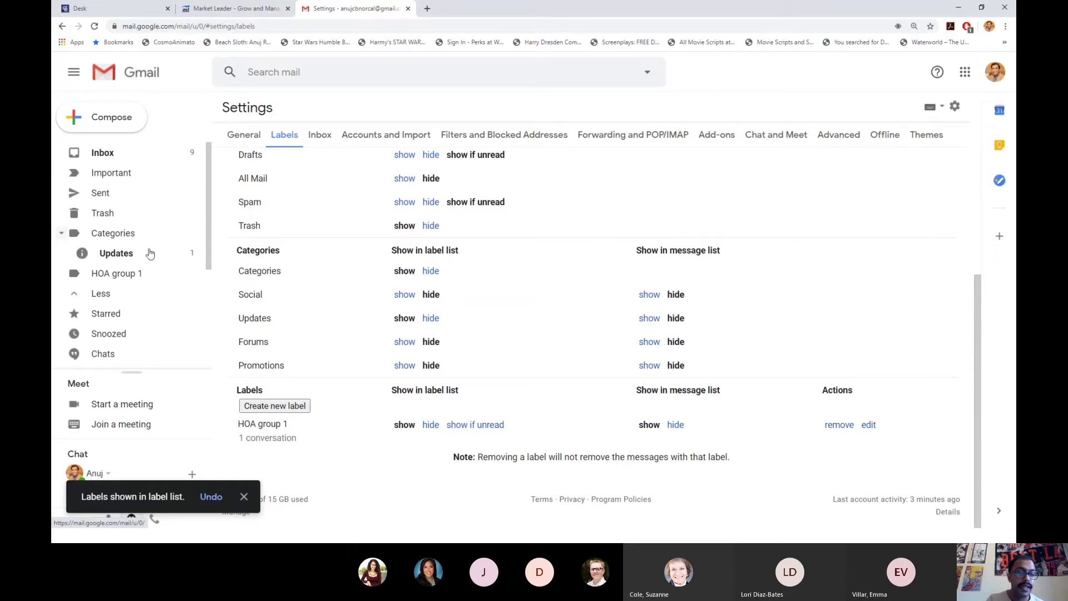
- Try showing the Social category in the label list, and hide Social, Categories and Updates from it again
left_click(405, 295)
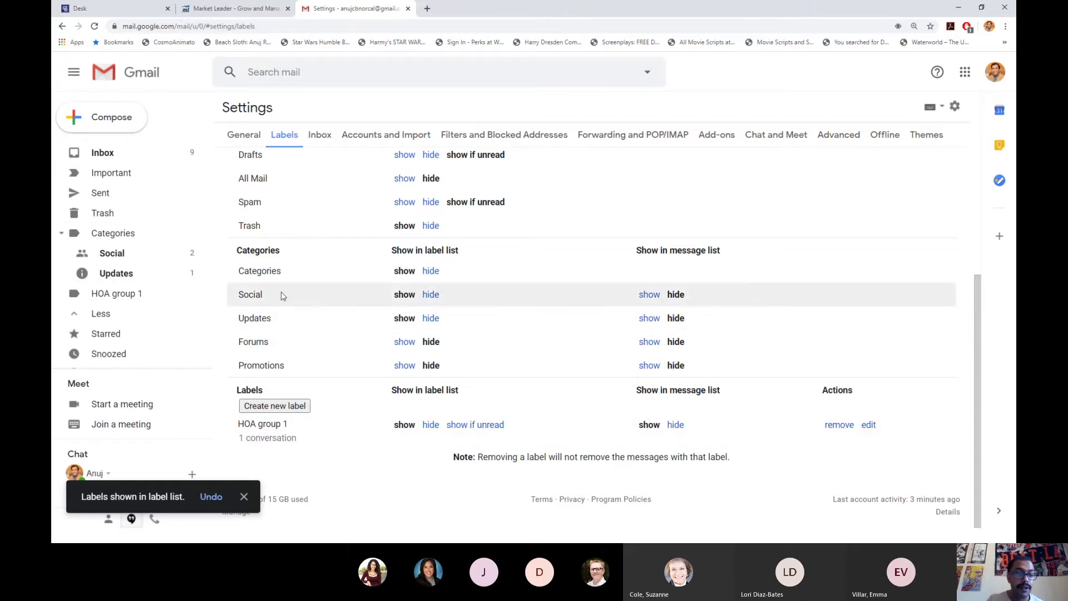
left_click(430, 295)
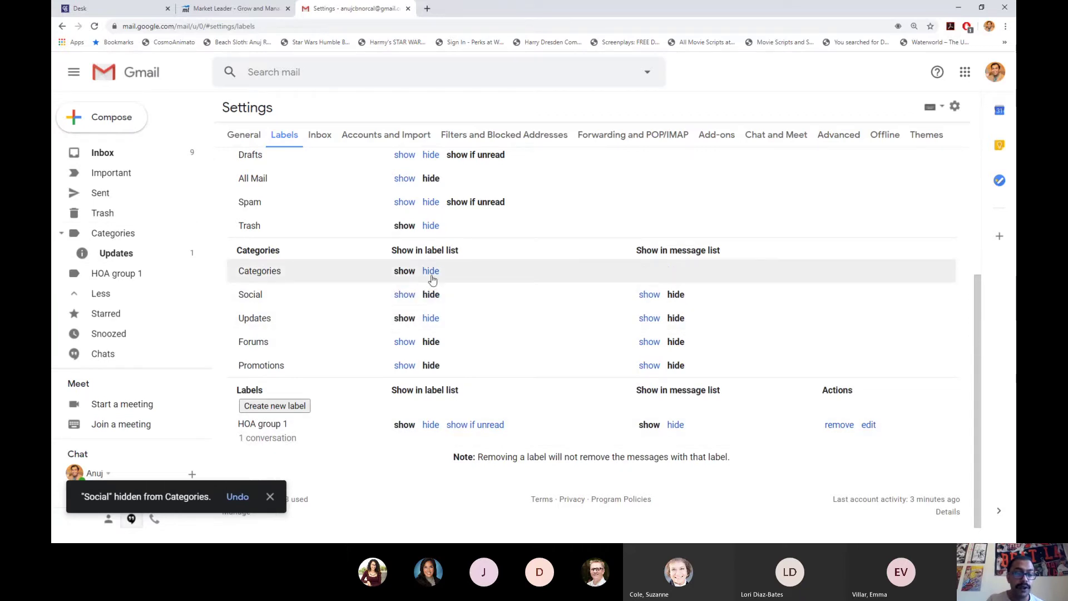
left_click(431, 271)
left_click(432, 318)
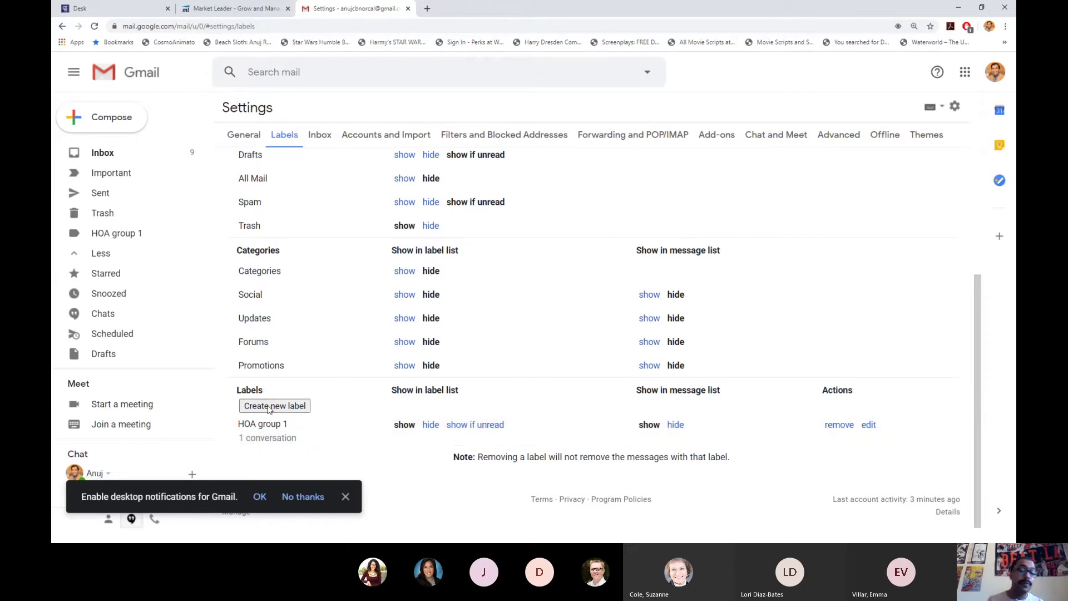
- Create a new label named "Agent Updates" without nesting it under another label
left_click(270, 407)
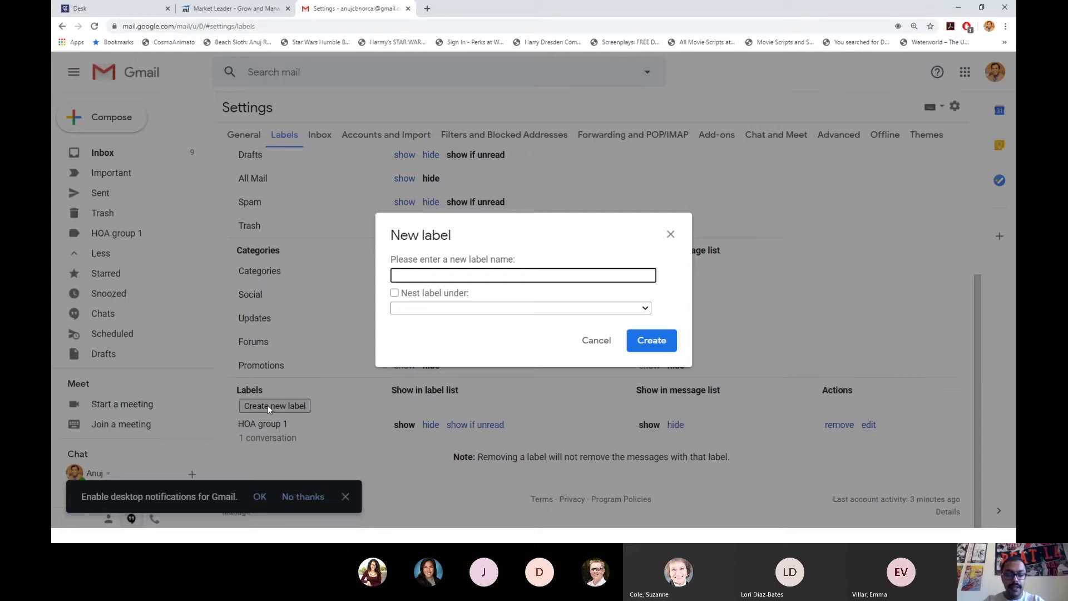
type("Agent ")
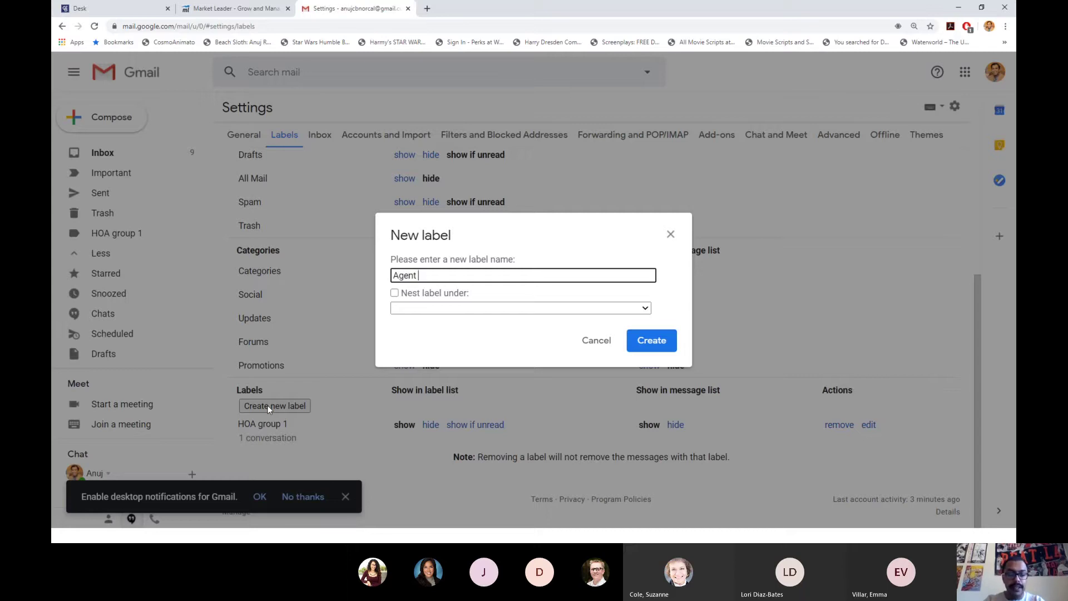
type("Updates")
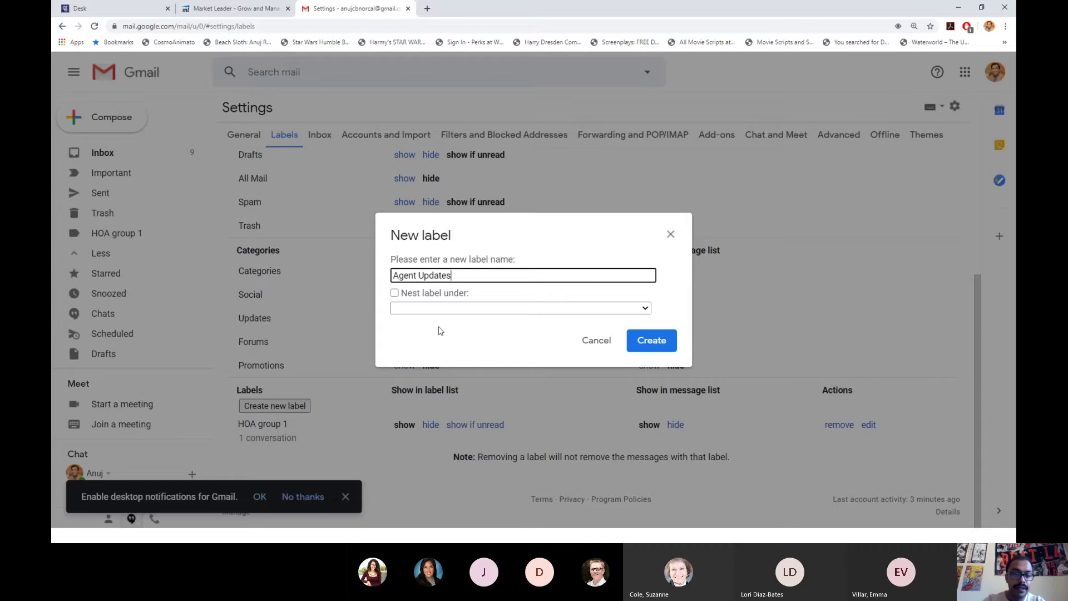
left_click(437, 295)
left_click(437, 309)
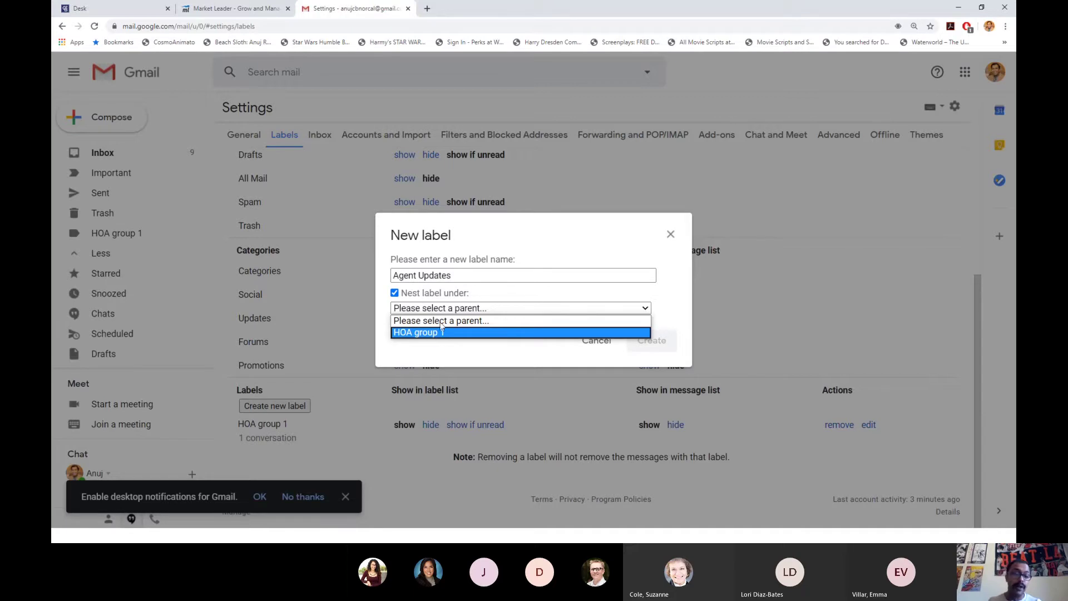
left_click(445, 321)
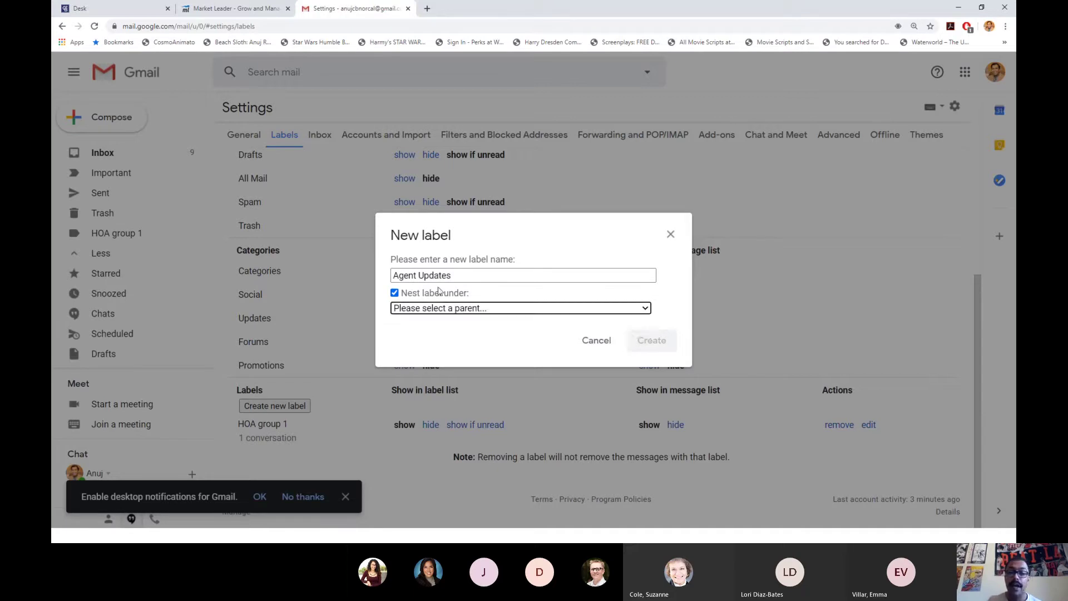
left_click(434, 293)
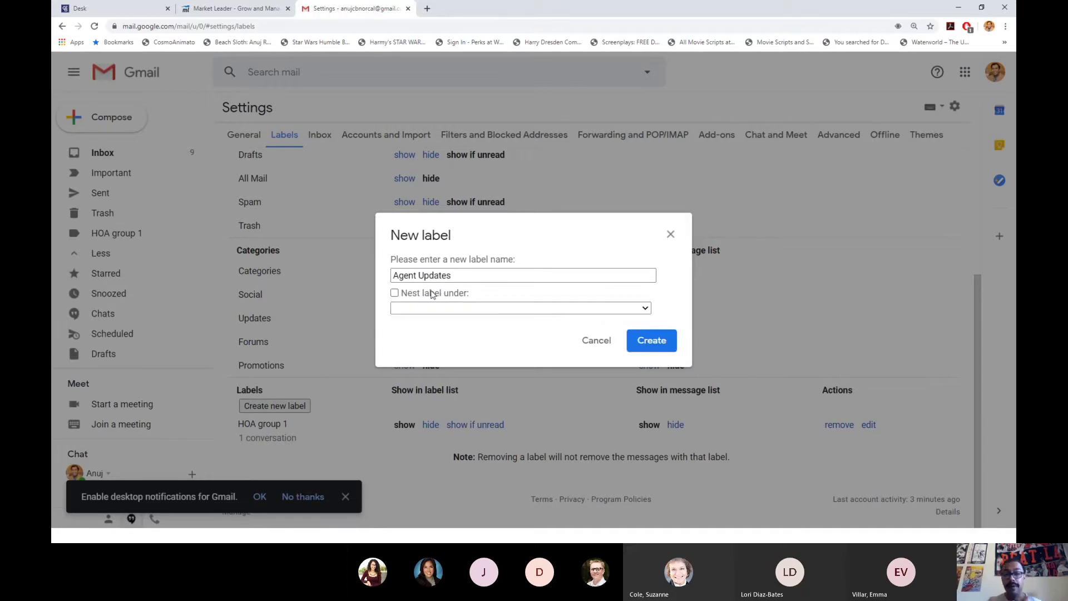
left_click(651, 342)
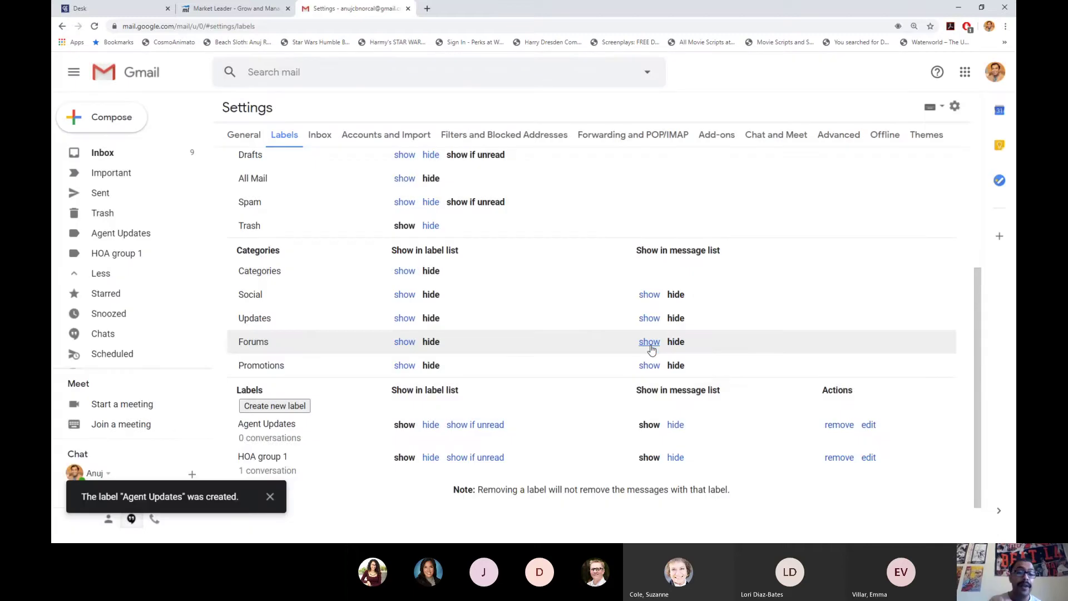
scroll(654, 414, "down", 1)
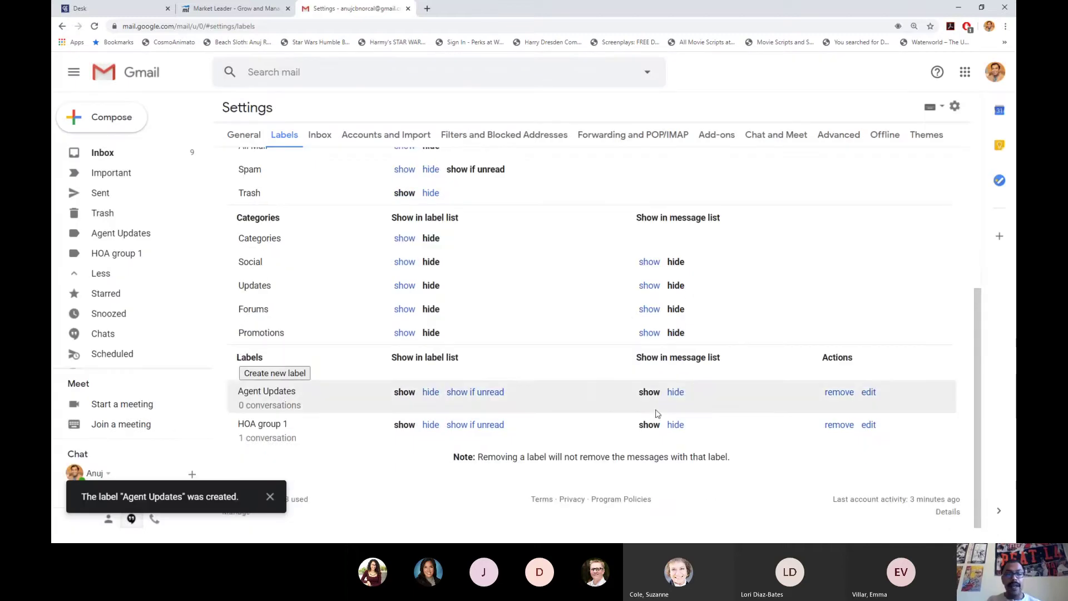
- Remove the Updates label from the three YouTube emails in the inbox dated May 27, May 19 and May 5
left_click(101, 155)
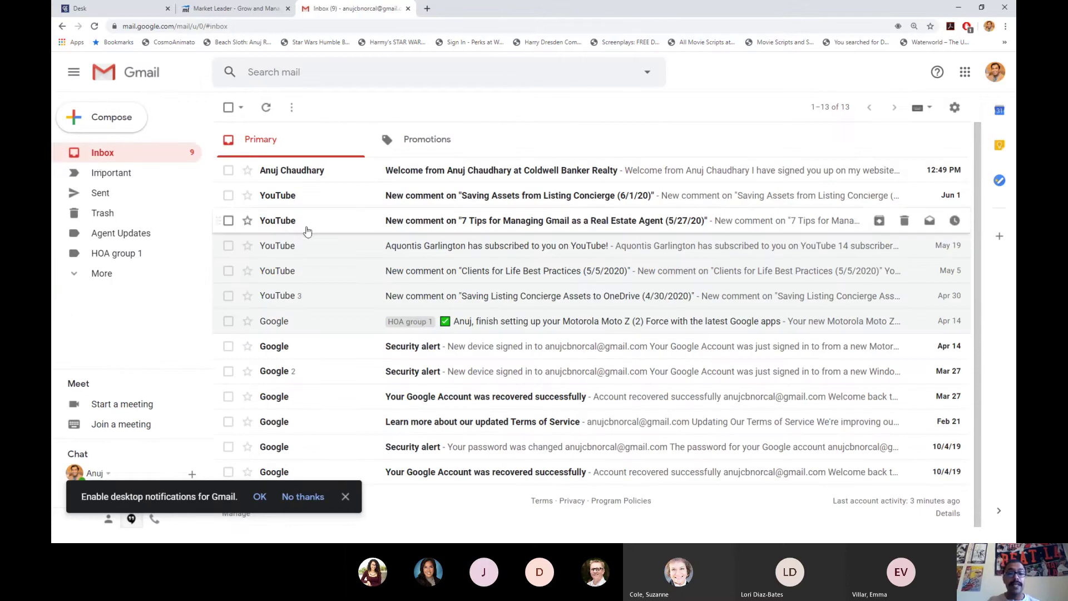
left_click(228, 221)
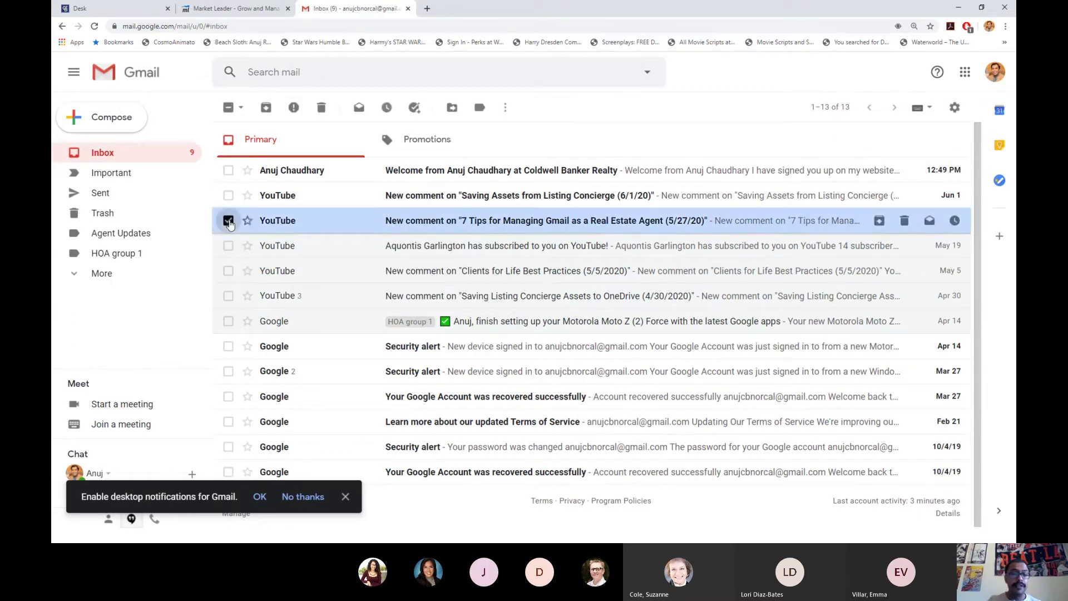
left_click(228, 246)
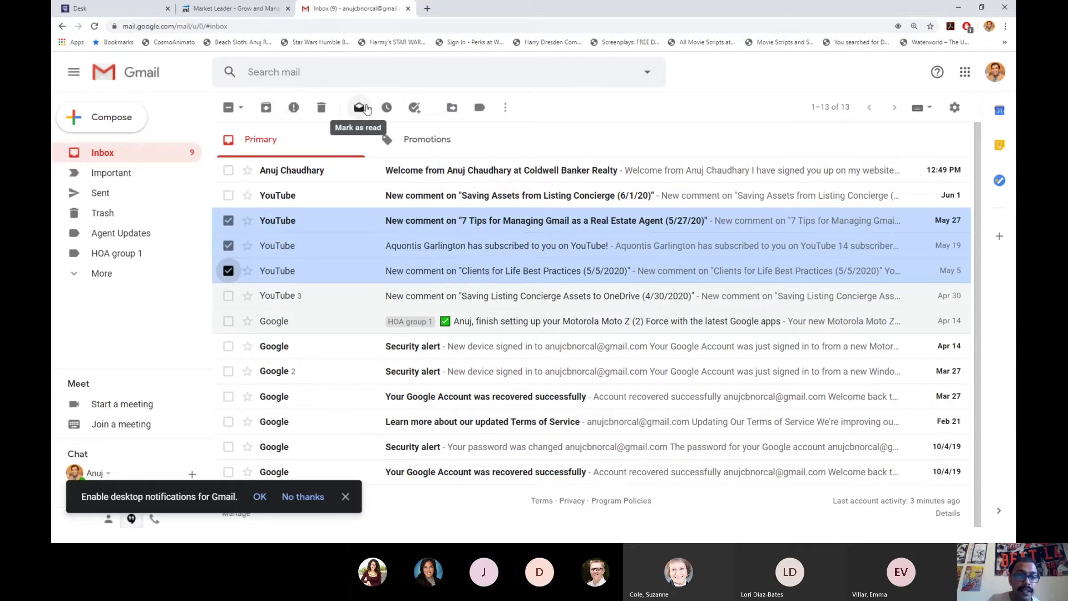
left_click(478, 110)
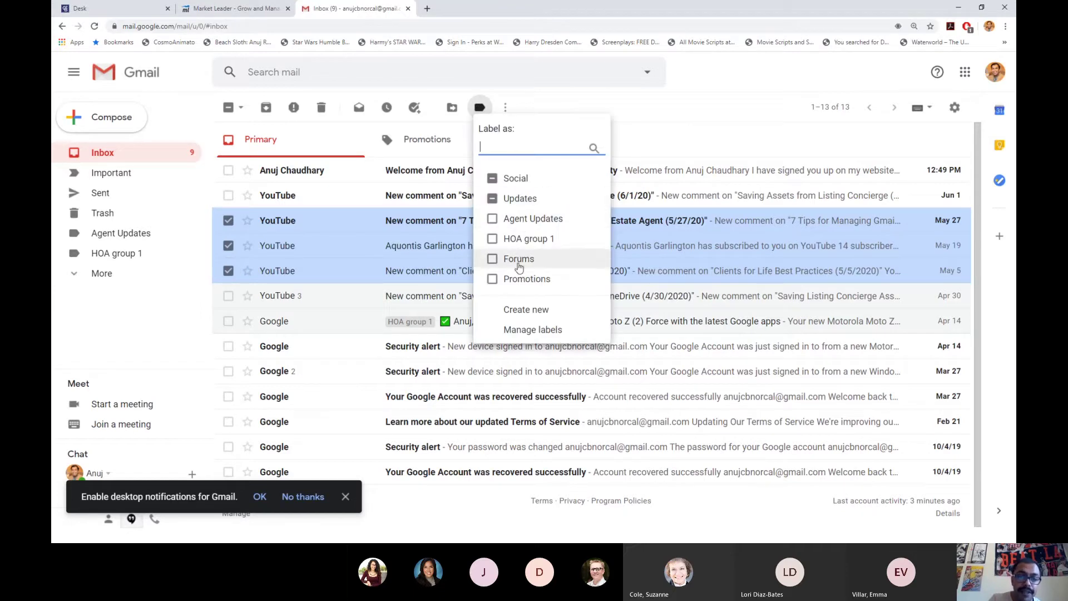
left_click(492, 199)
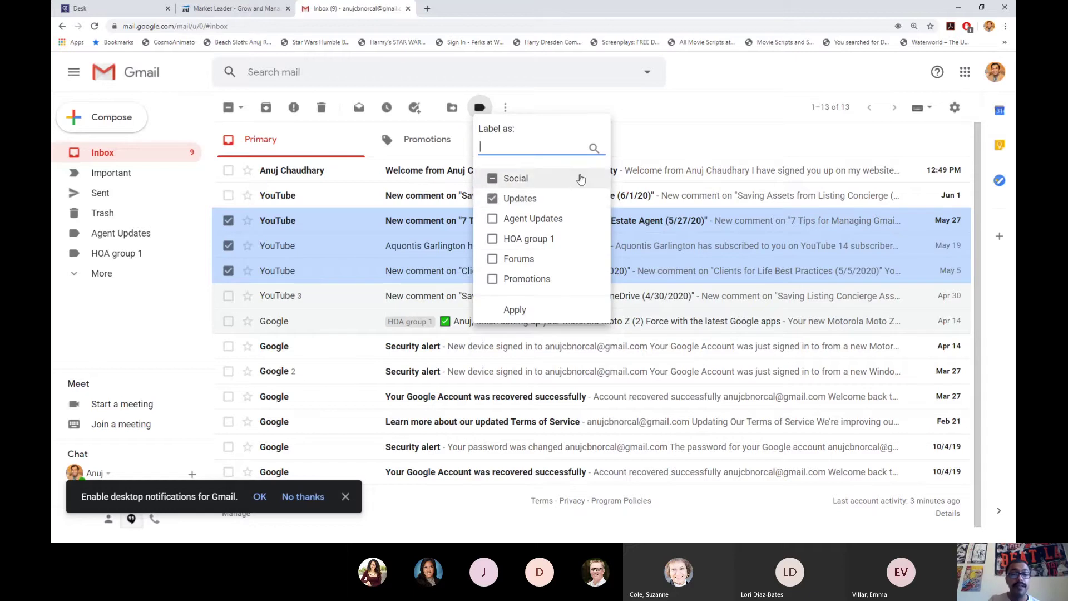
left_click(493, 198)
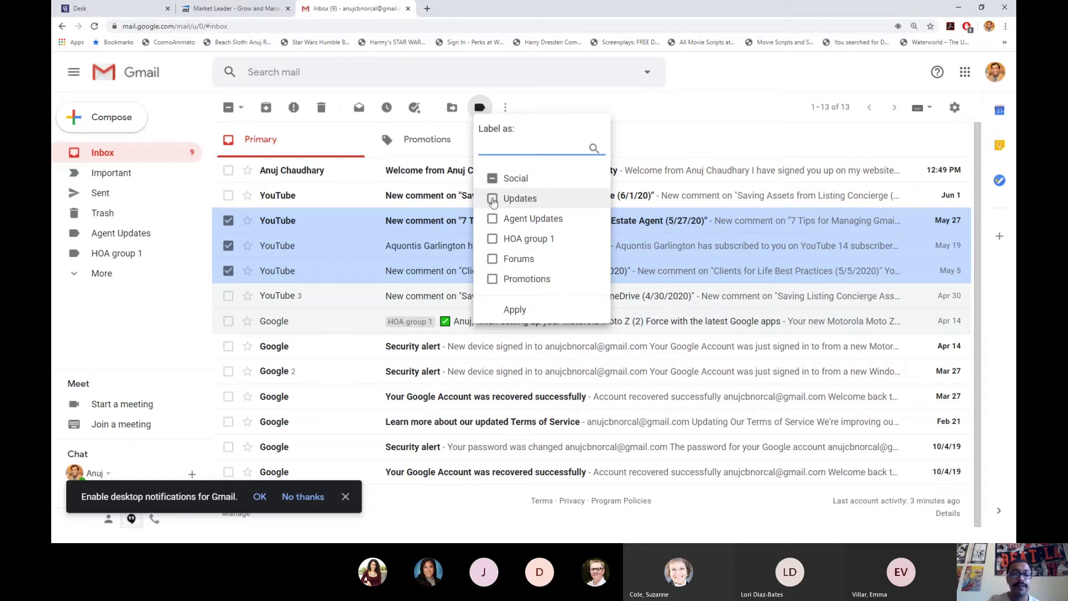
left_click(517, 310)
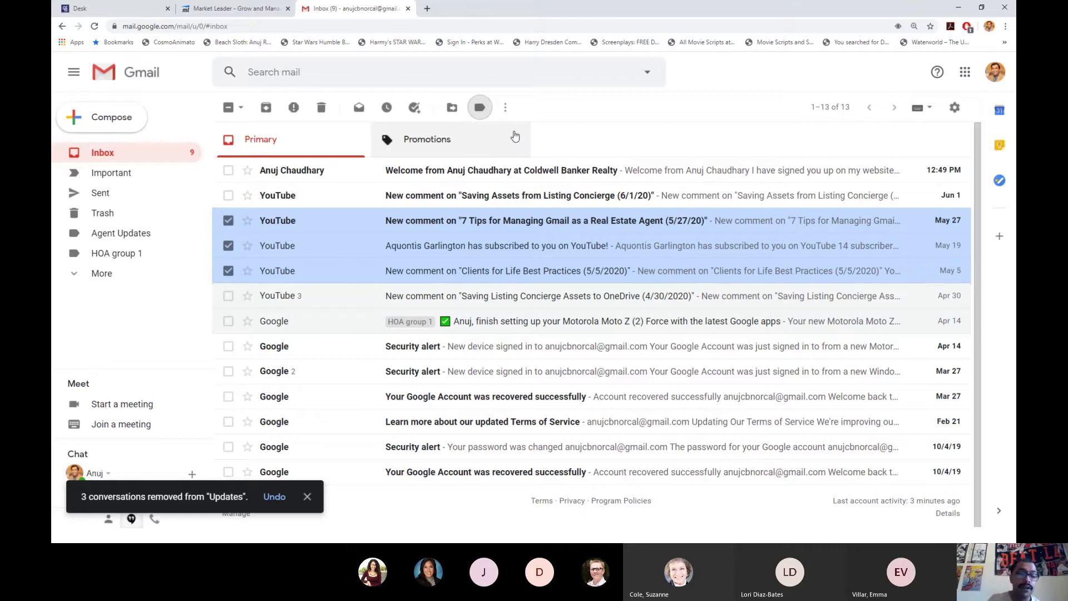
- Check which labels are assigned to the YouTube email about "Saving Assets from Listing Concierge (6/1/20)", and return to the inbox
left_click(284, 196)
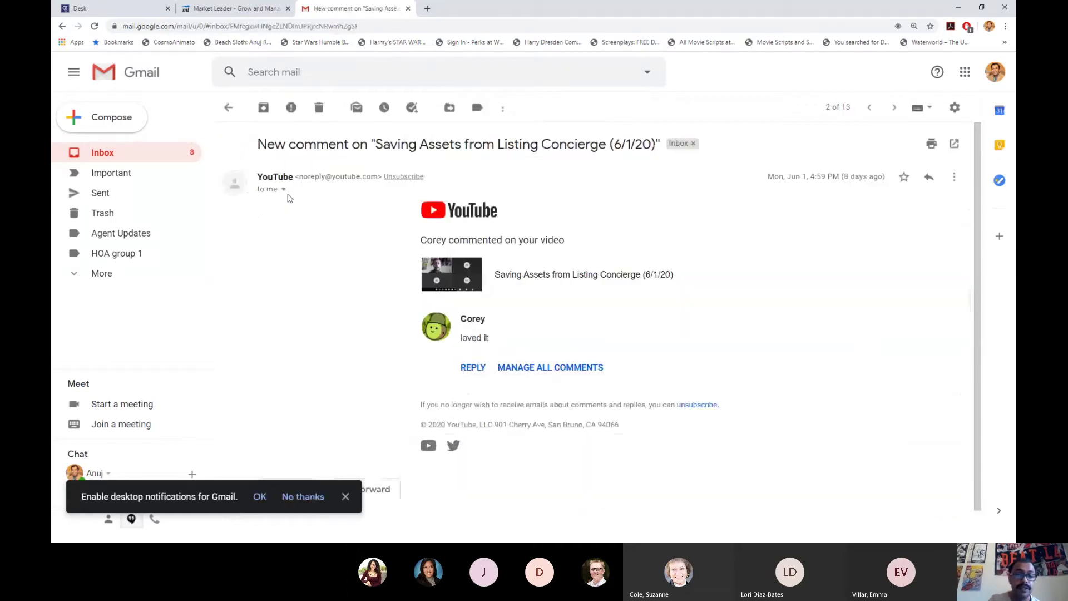
left_click(477, 107)
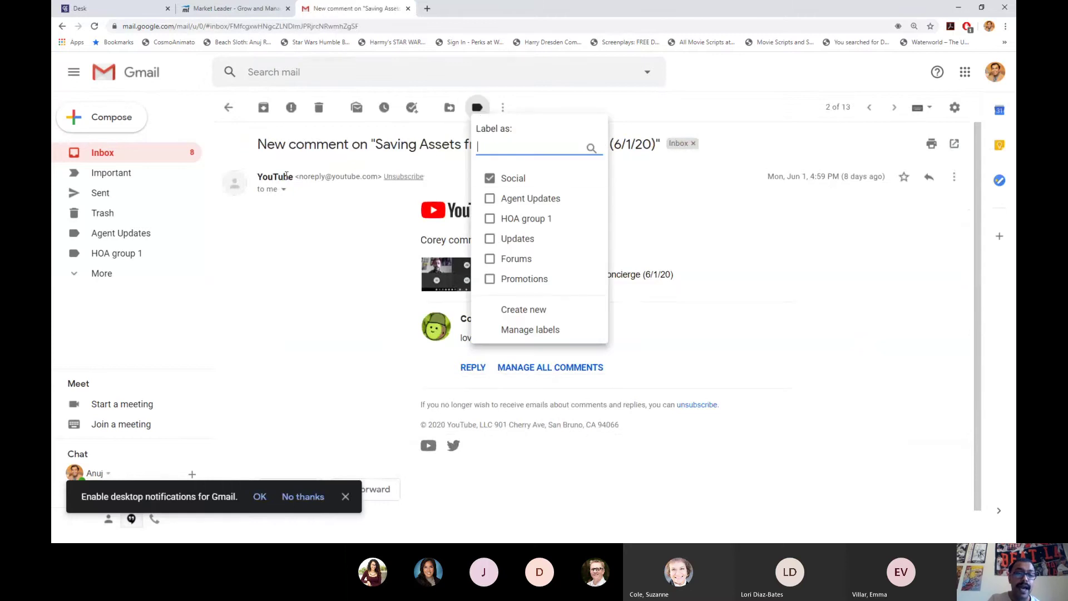
left_click(104, 154)
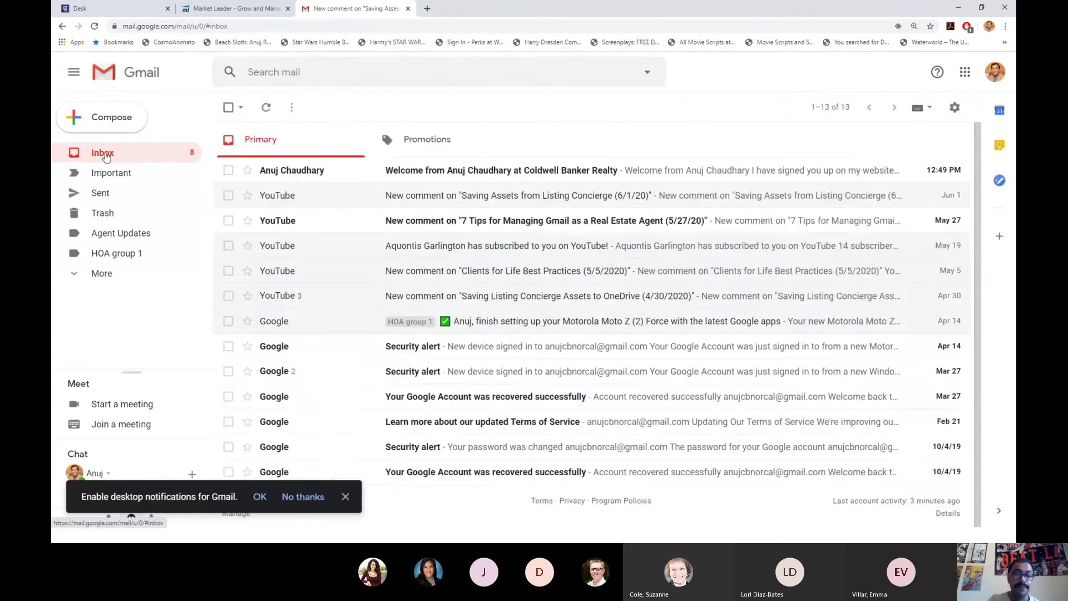
- Apply the Agent Updates label to the Coldwell Banker Realty welcome email, and view the emails under that label
left_click(443, 170)
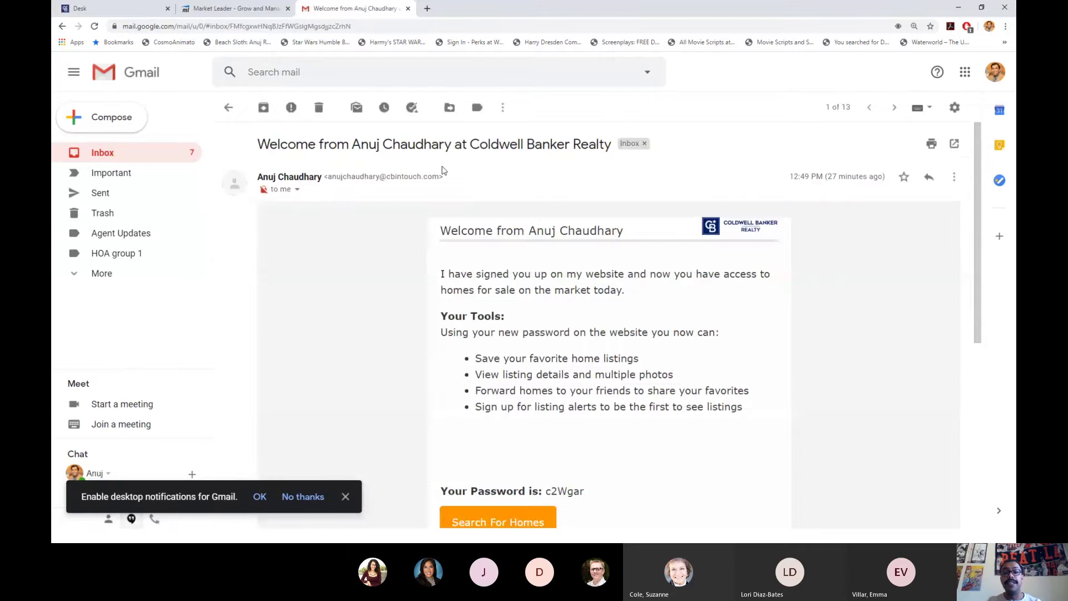
left_click(478, 108)
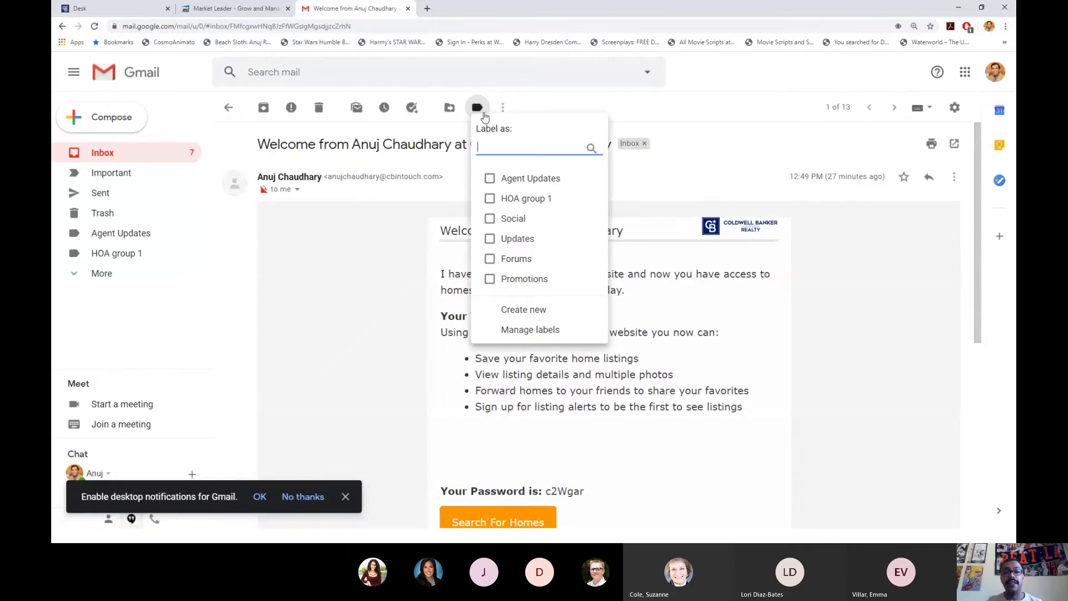
left_click(515, 178)
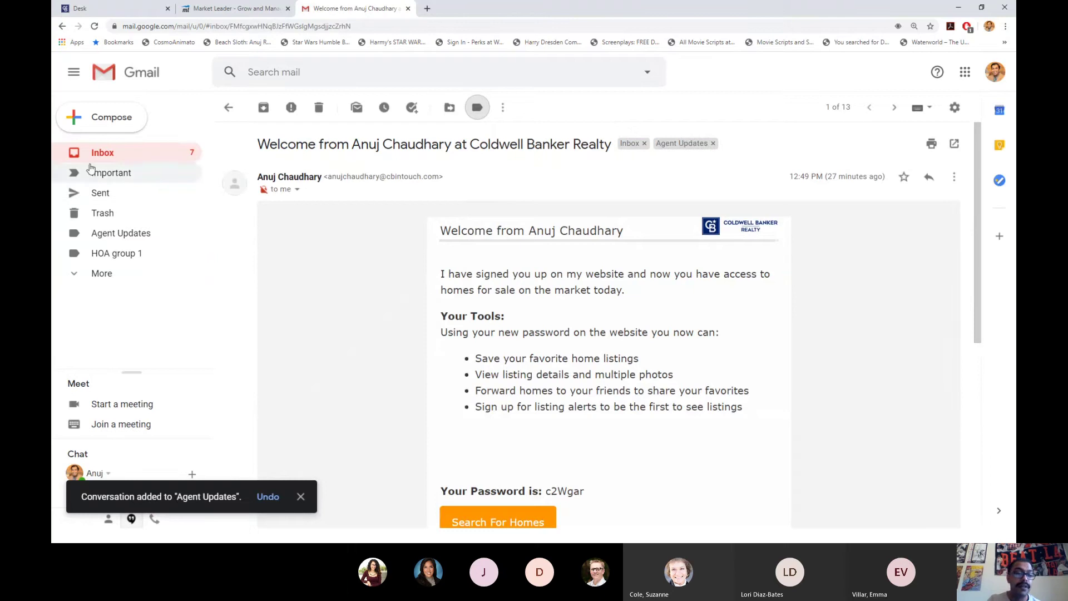
left_click(106, 237)
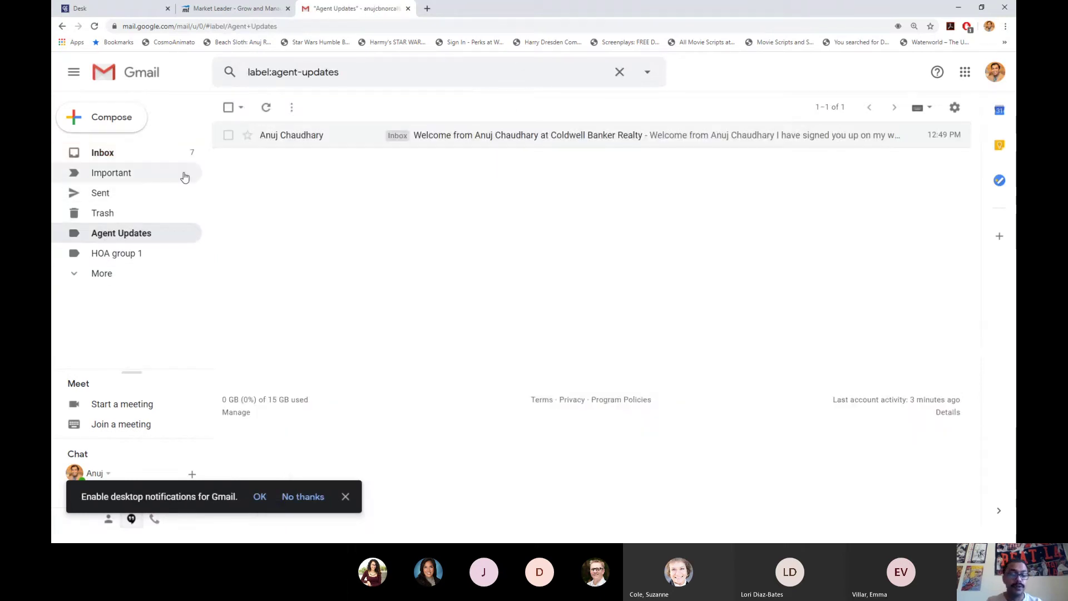
key("alt+Tab")
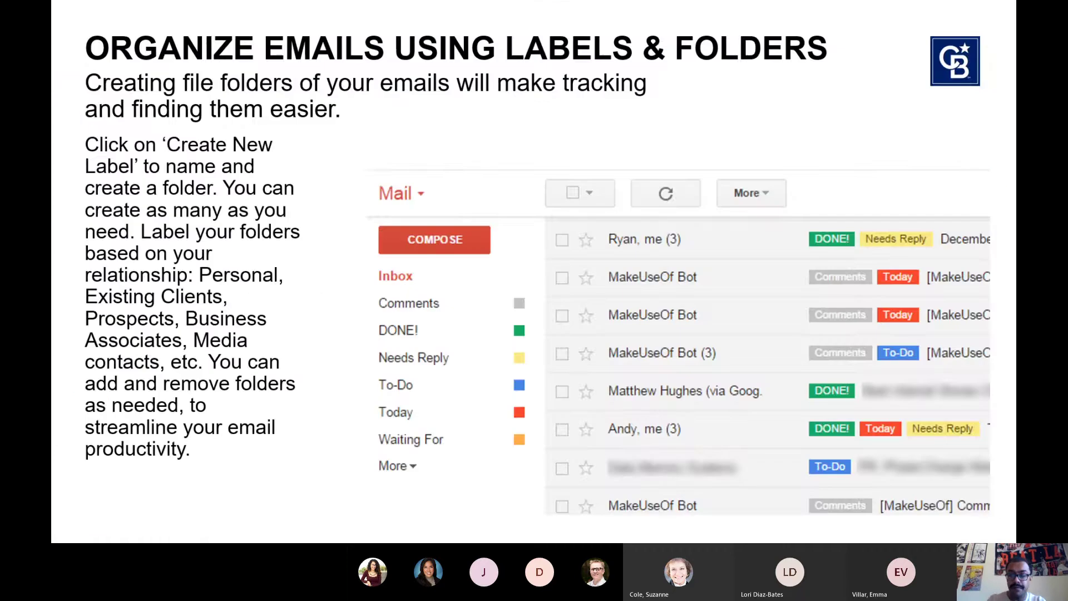
key("Right")
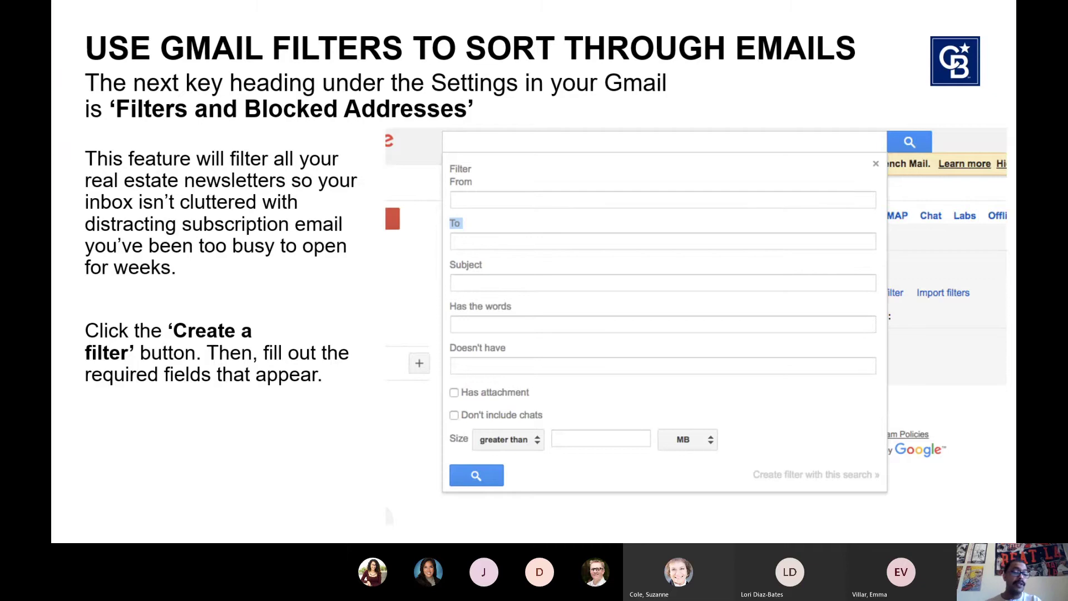
- Switch to Gmail, open the Filters and Blocked Addresses settings, and review the blocked addresses section
key("alt+Tab")
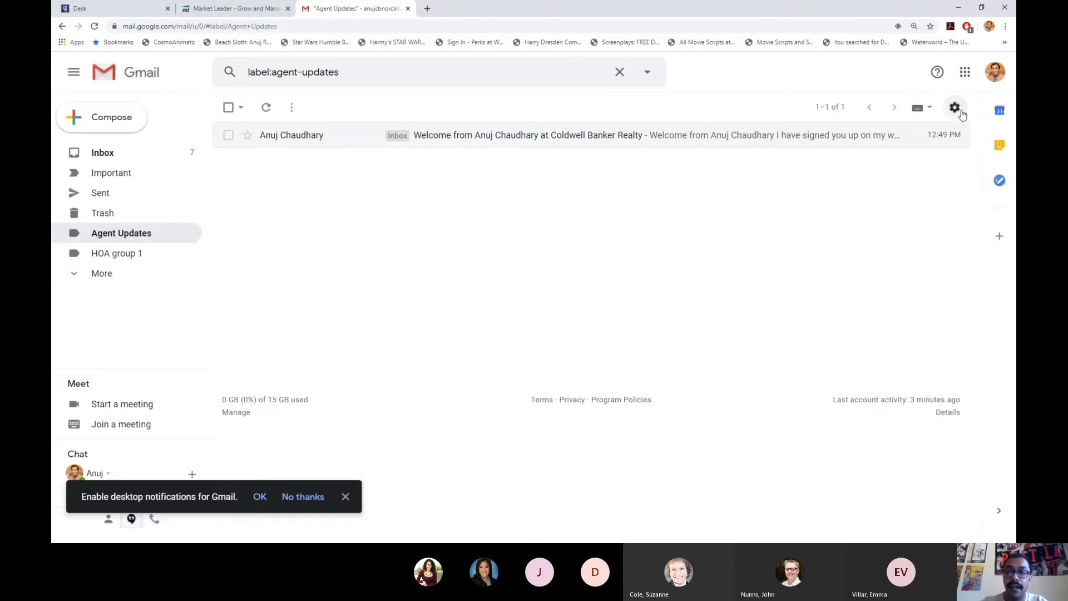
left_click(954, 107)
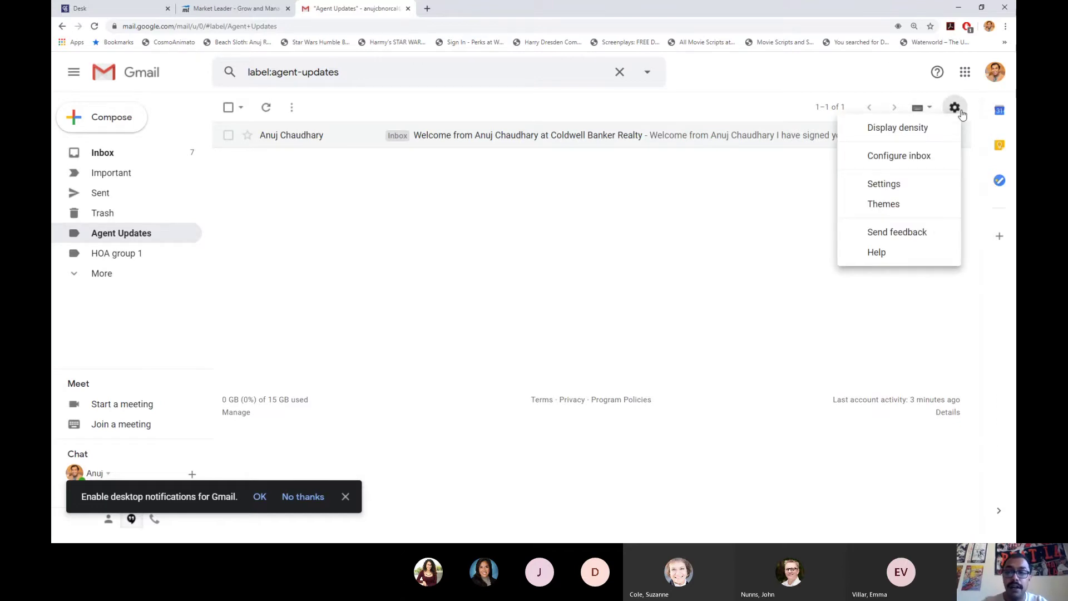
left_click(904, 188)
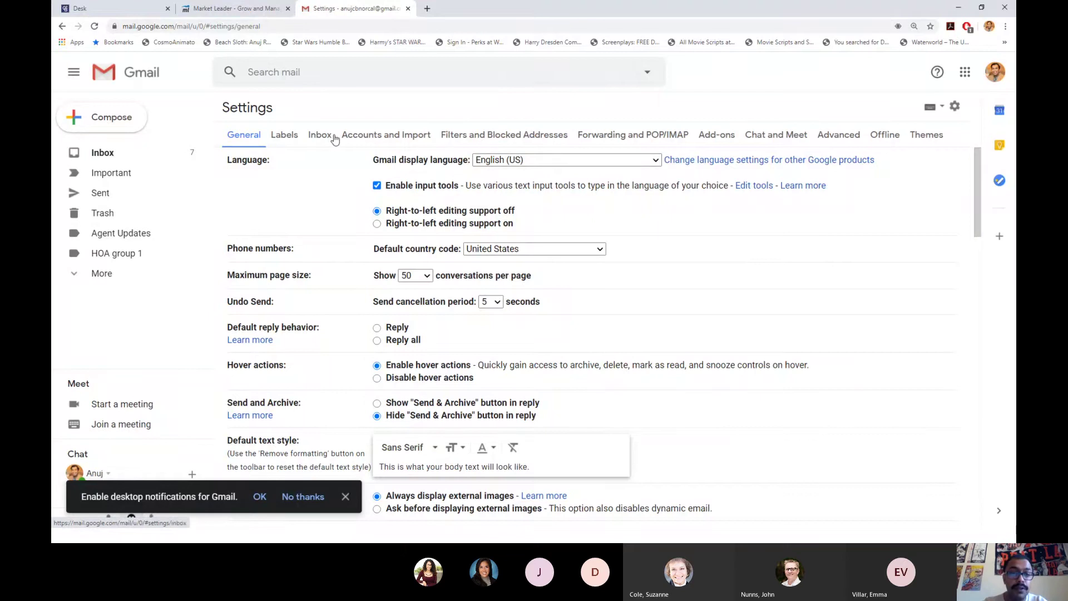
left_click(496, 136)
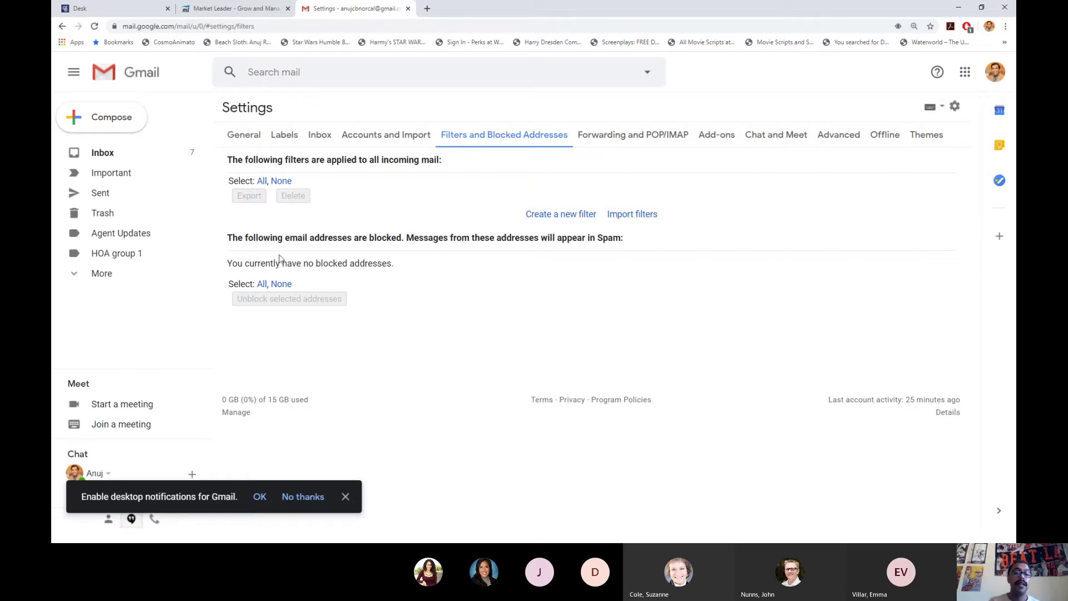
left_click_drag(233, 238, 534, 280)
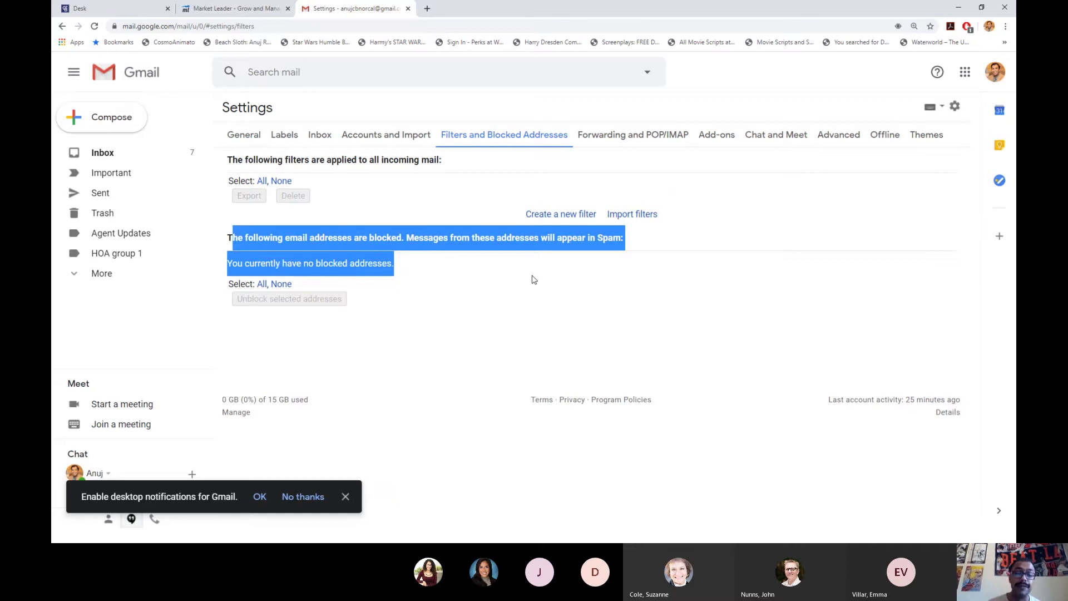
left_click(450, 278)
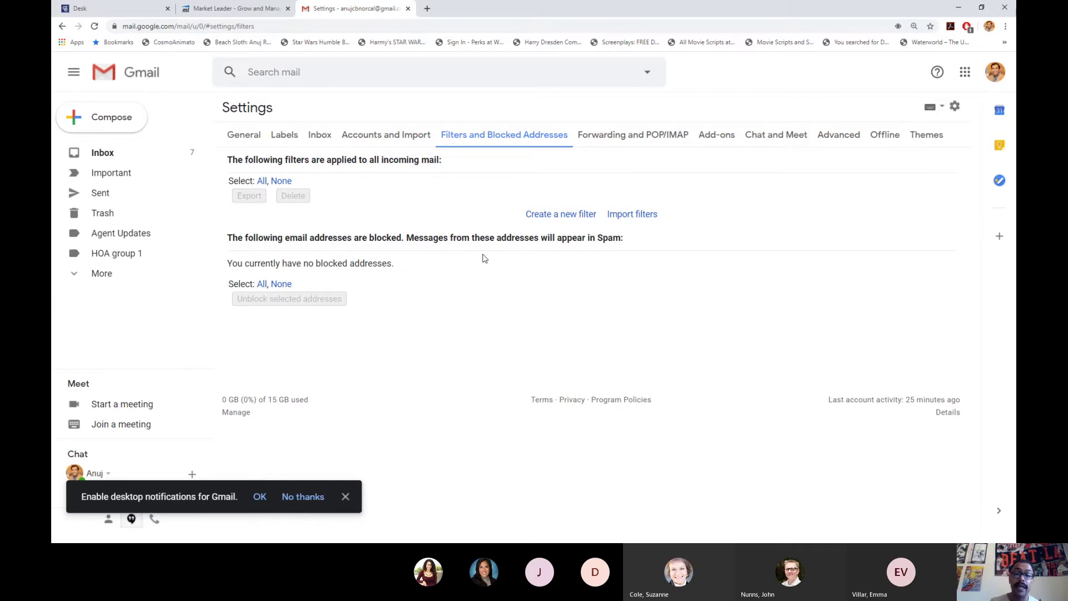
- Try to set up a new filter for messages from the CRM email address listed in the Market Leader account
left_click(564, 215)
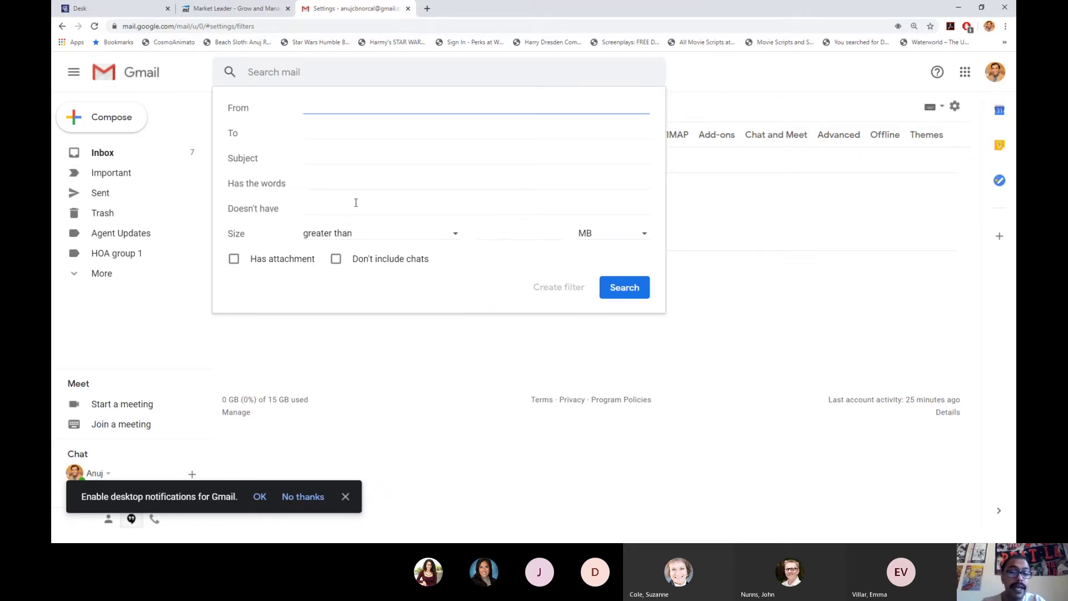
left_click(228, 8)
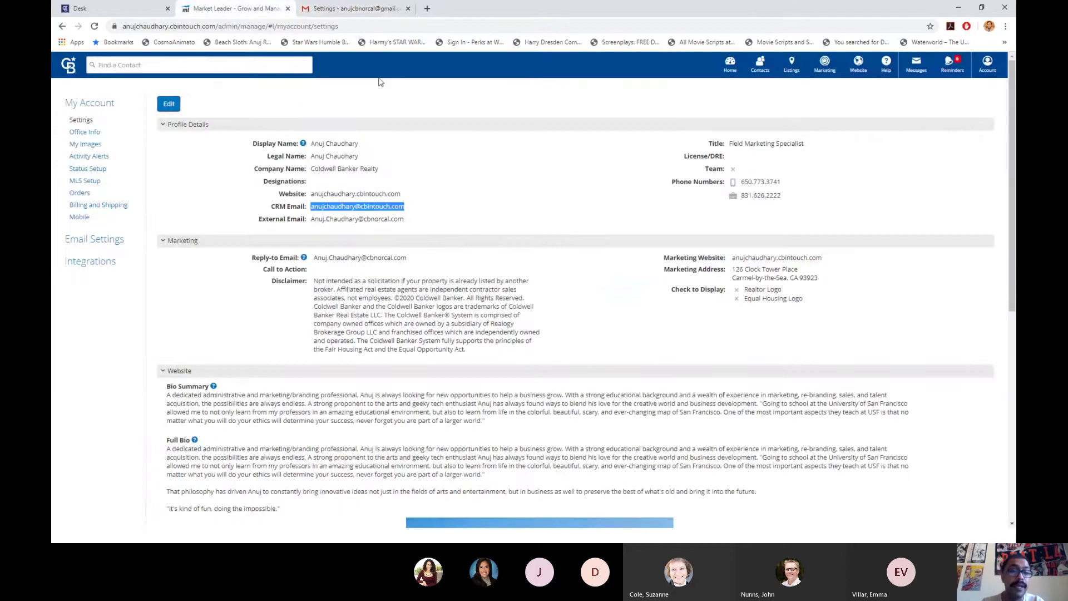
left_click(336, 8)
key("ctrl+v")
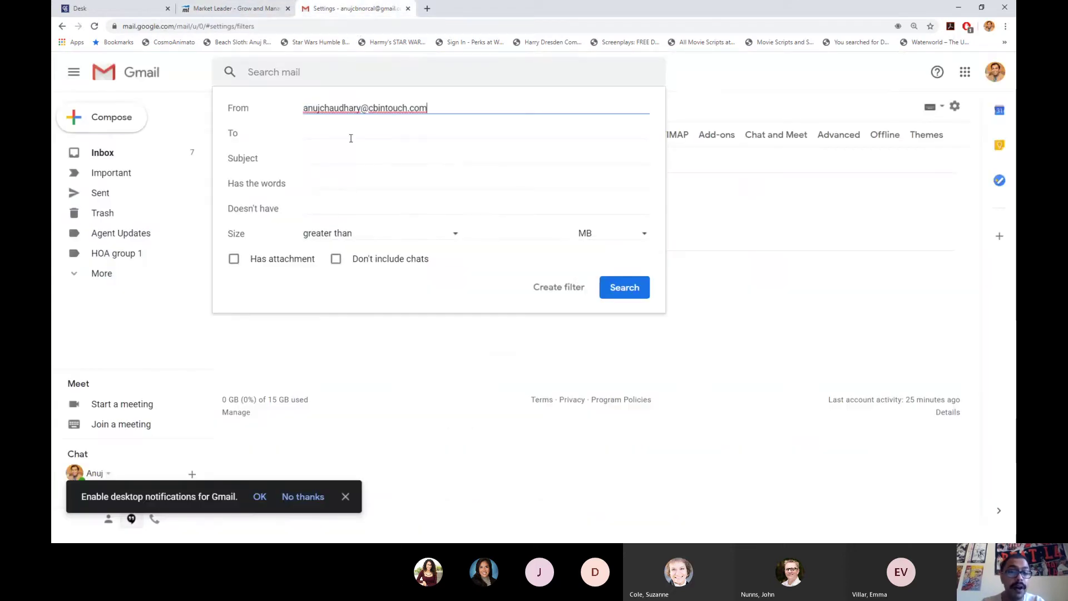
left_click(366, 132)
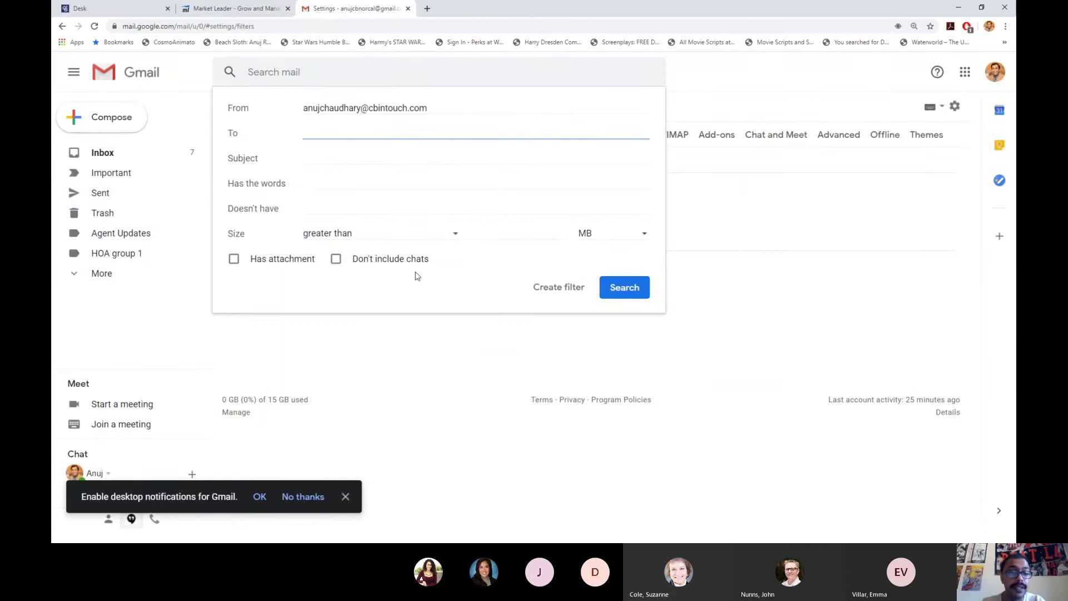
left_click(576, 285)
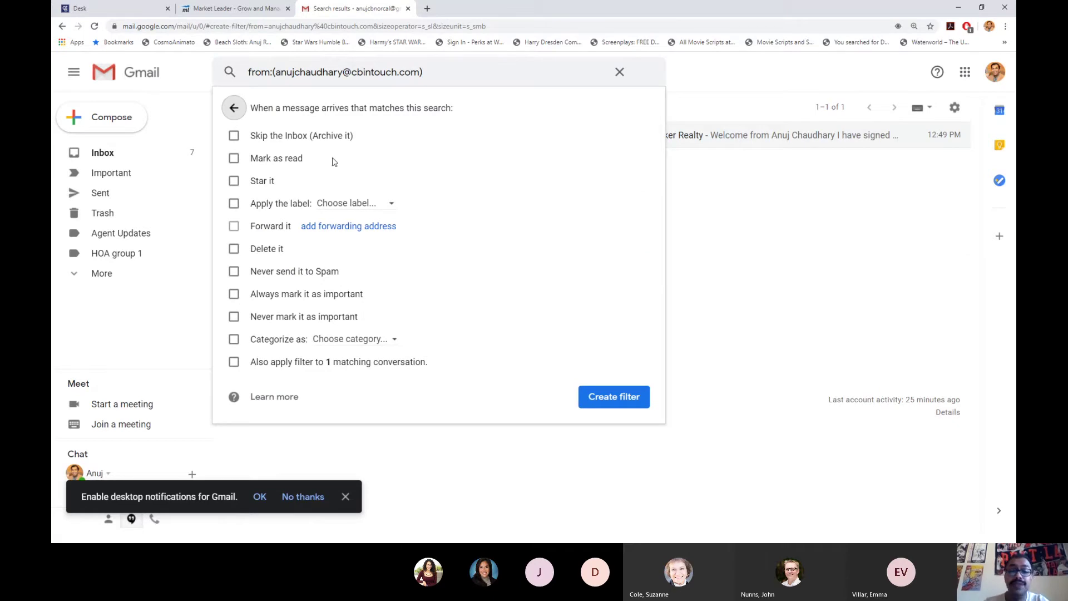
- Try to have the filter apply the Agent Updates label, and open the option to add a forwarding address
left_click(293, 140)
left_click(293, 140)
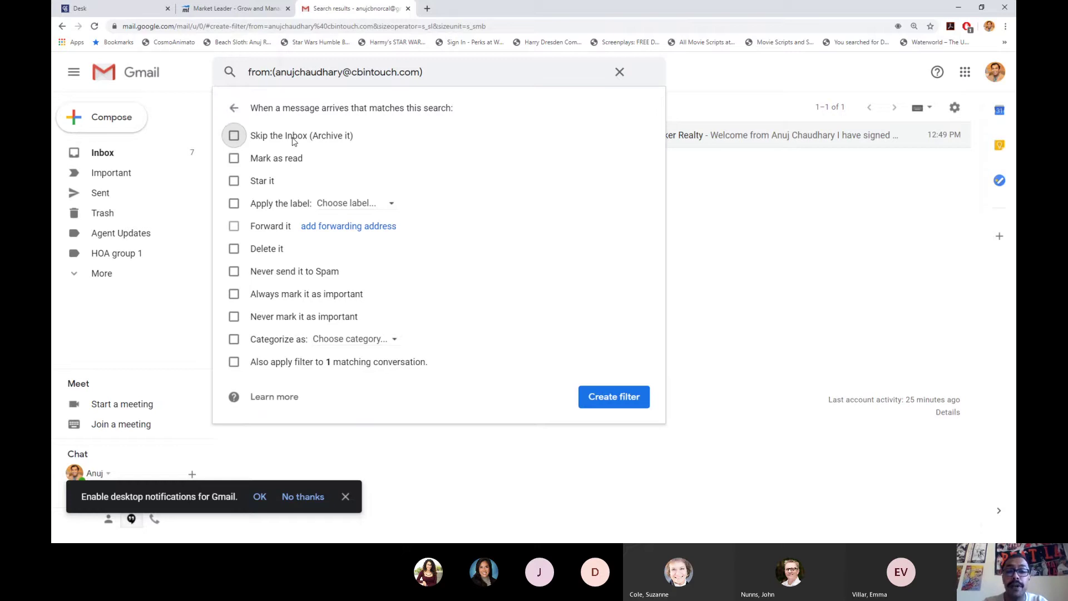
left_click(294, 166)
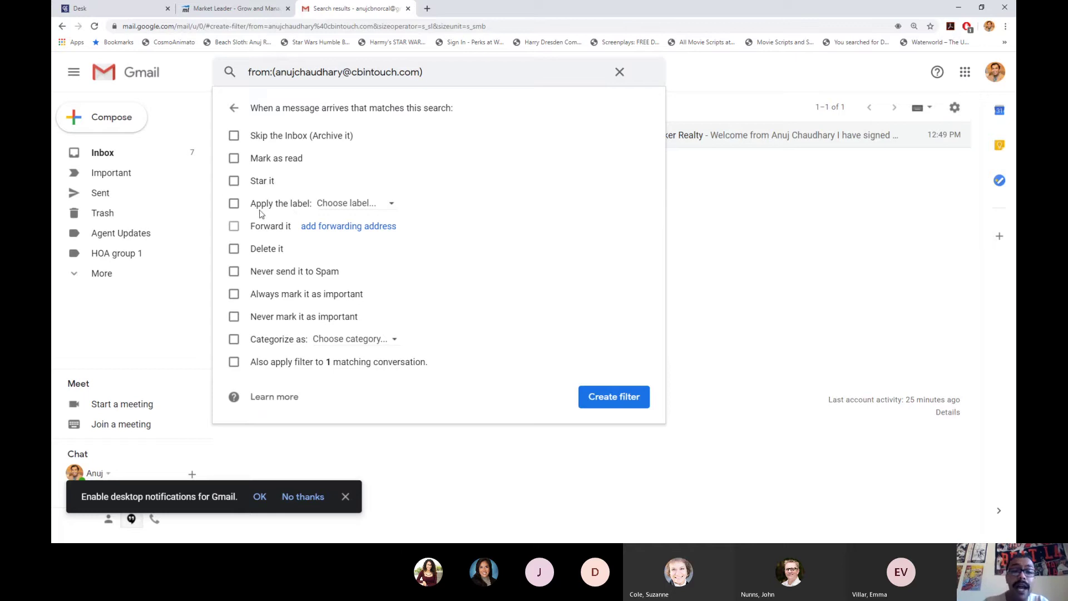
left_click(234, 203)
left_click(351, 203)
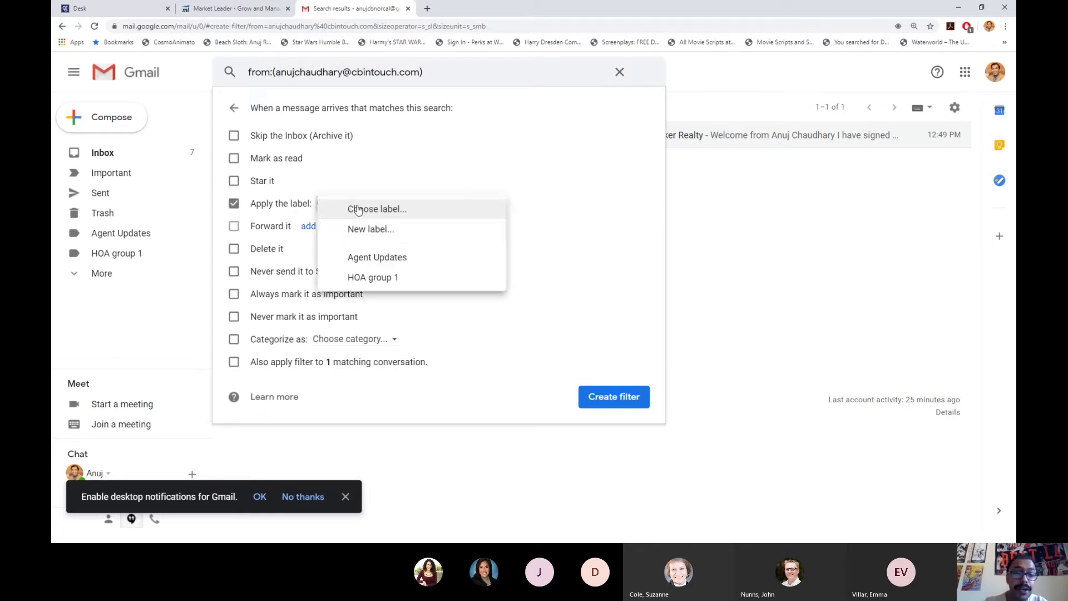
left_click(357, 207)
left_click(358, 207)
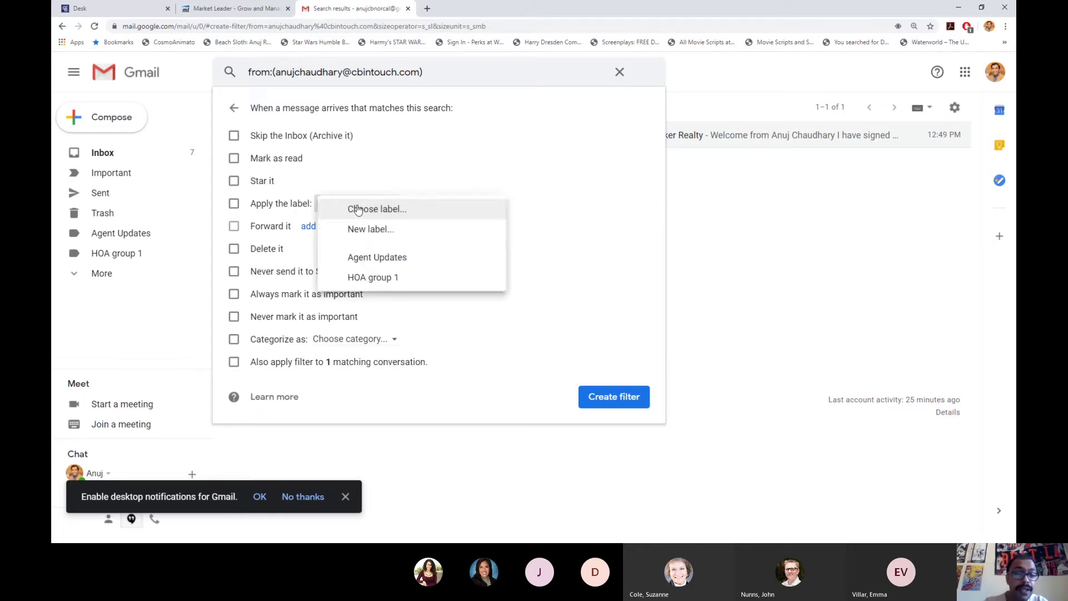
left_click(385, 257)
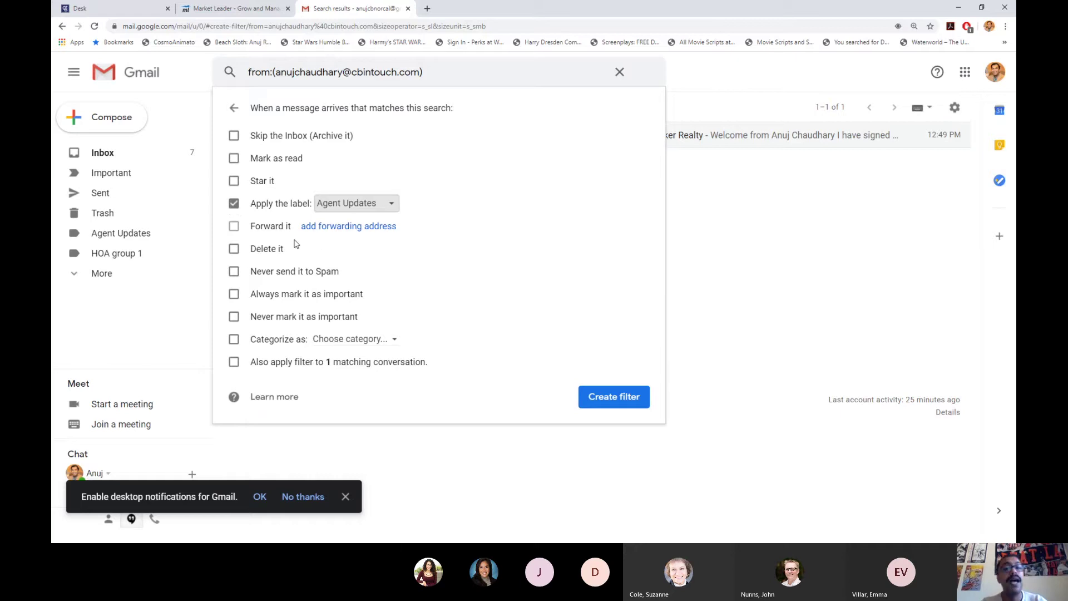
left_click(344, 228)
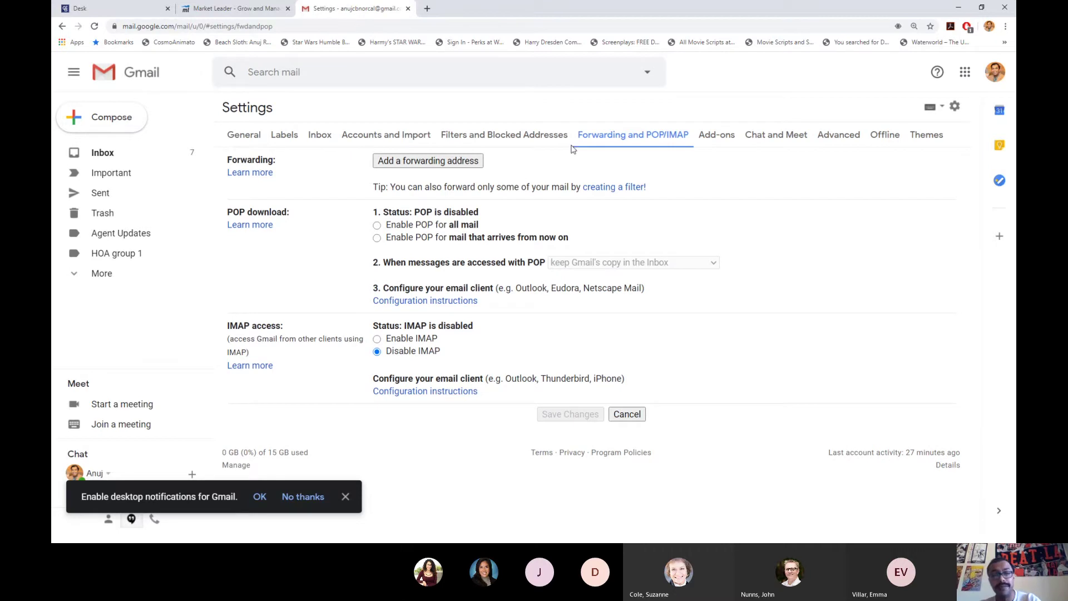
- Set up a new filter for messages from the CRM email address that applies the Agent Updates label
left_click(529, 135)
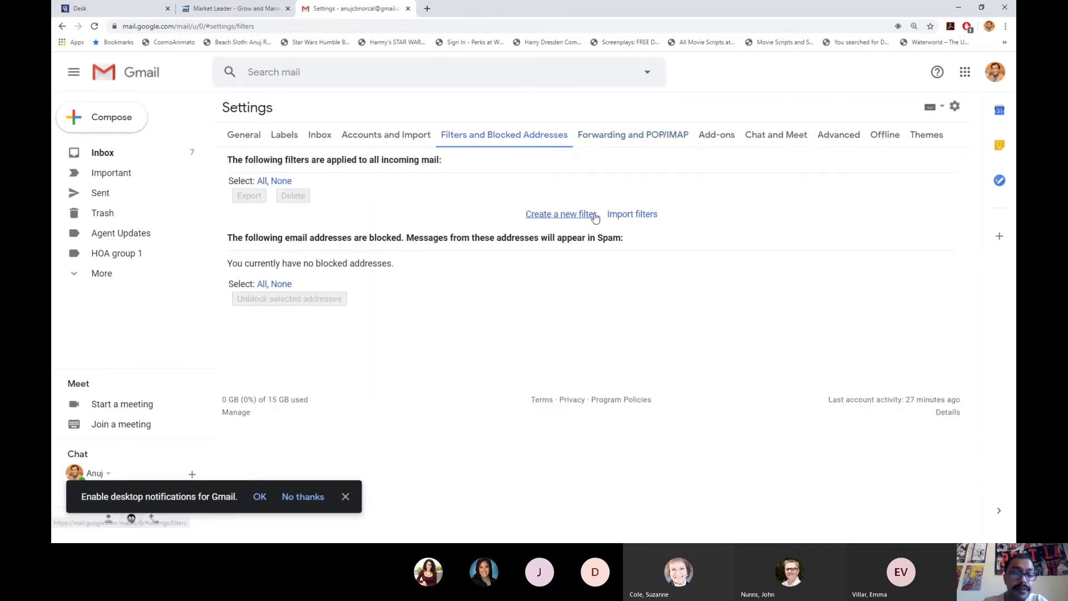
left_click(577, 214)
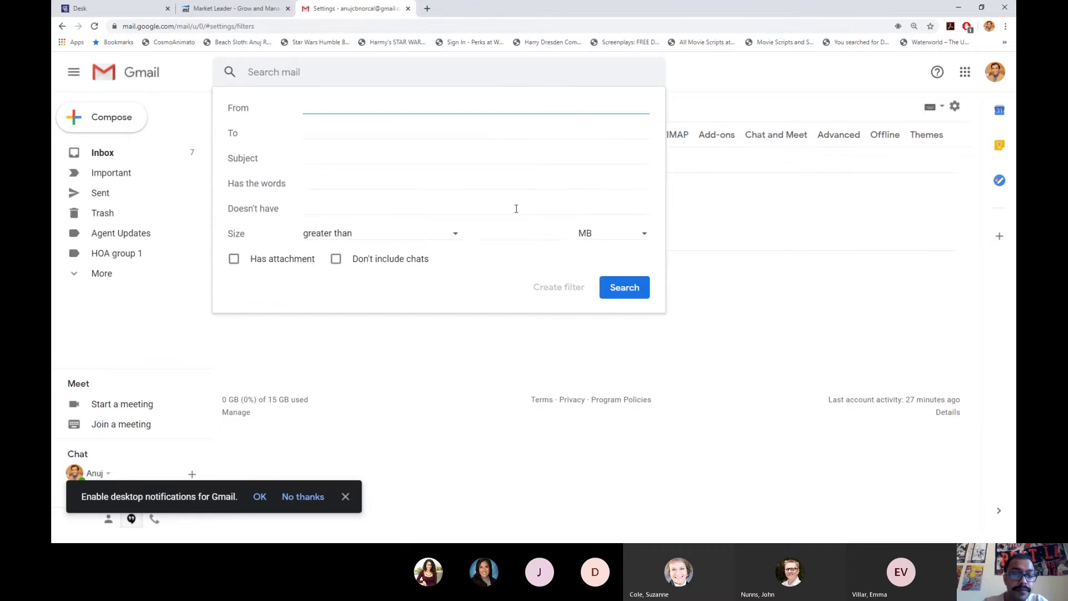
key("ctrl+v")
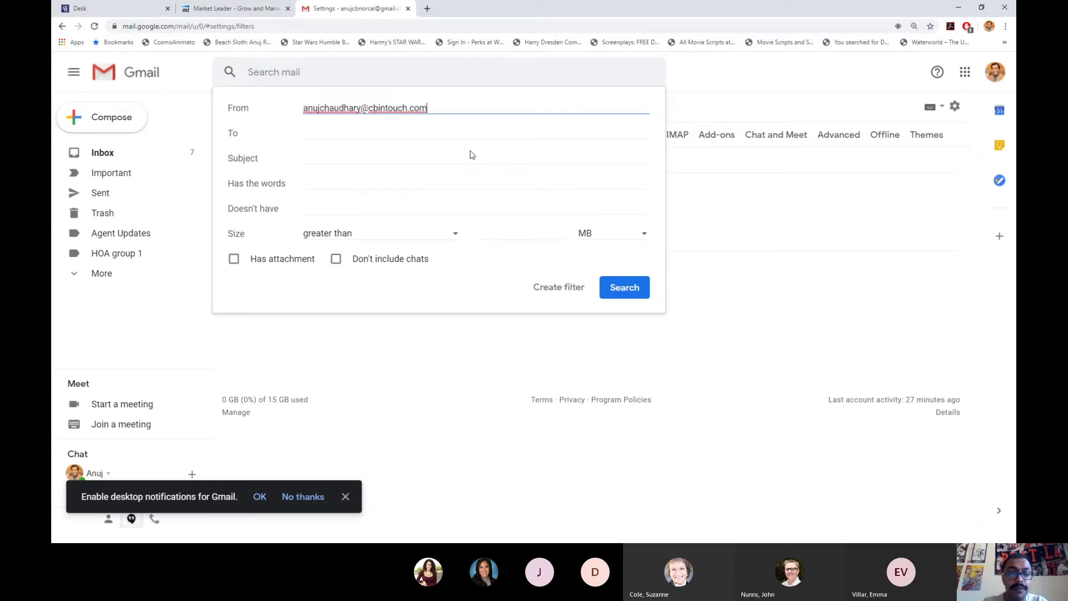
left_click(558, 287)
left_click(268, 205)
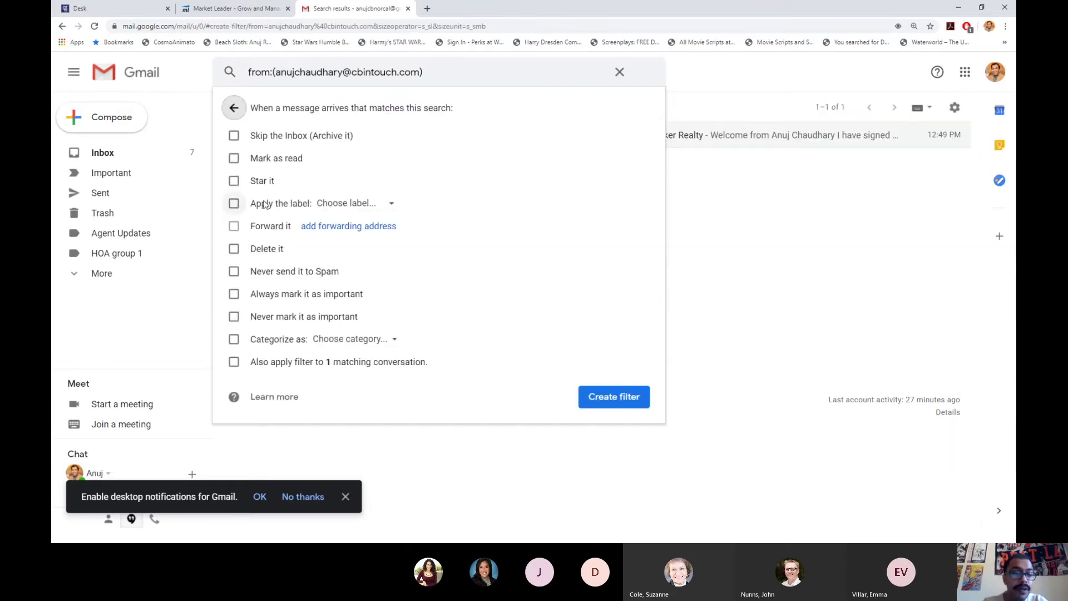
left_click(313, 201)
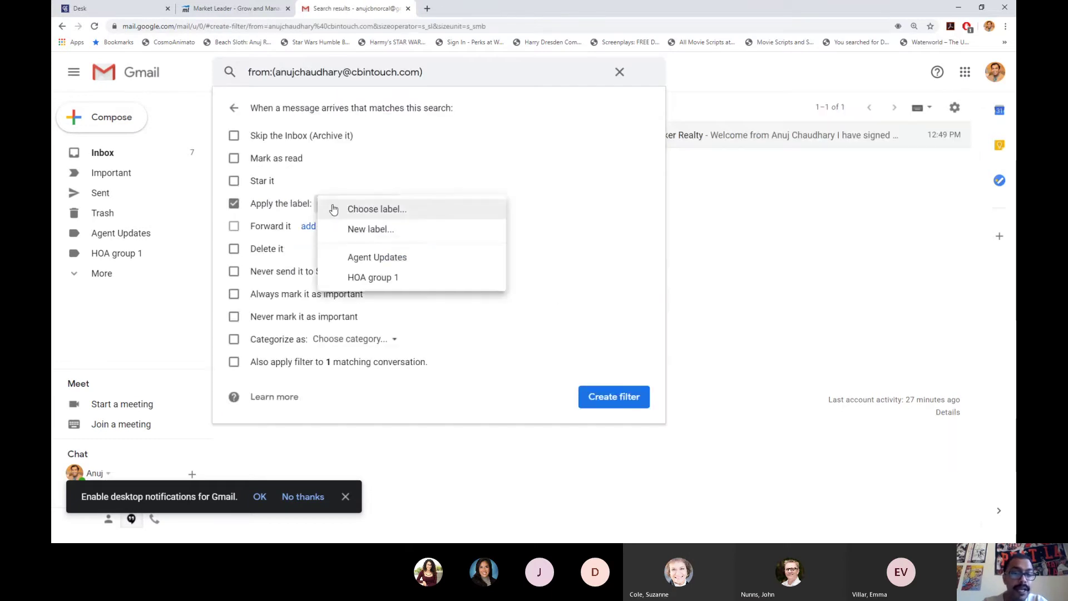
left_click(380, 259)
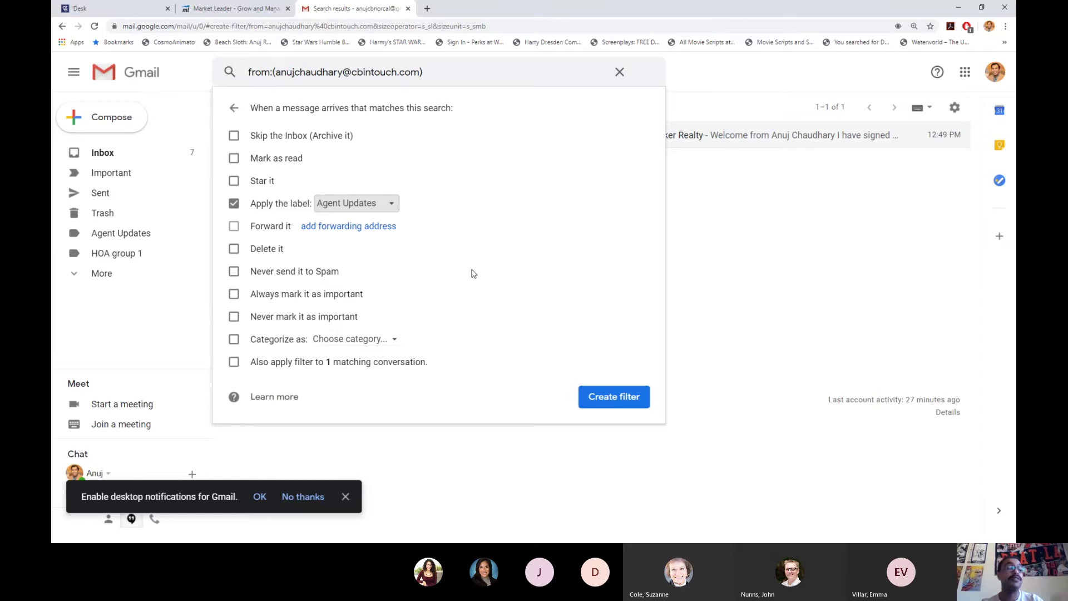
- Try categorizing the filtered messages as Primary, and turn the categorization off again
left_click(273, 340)
left_click(351, 339)
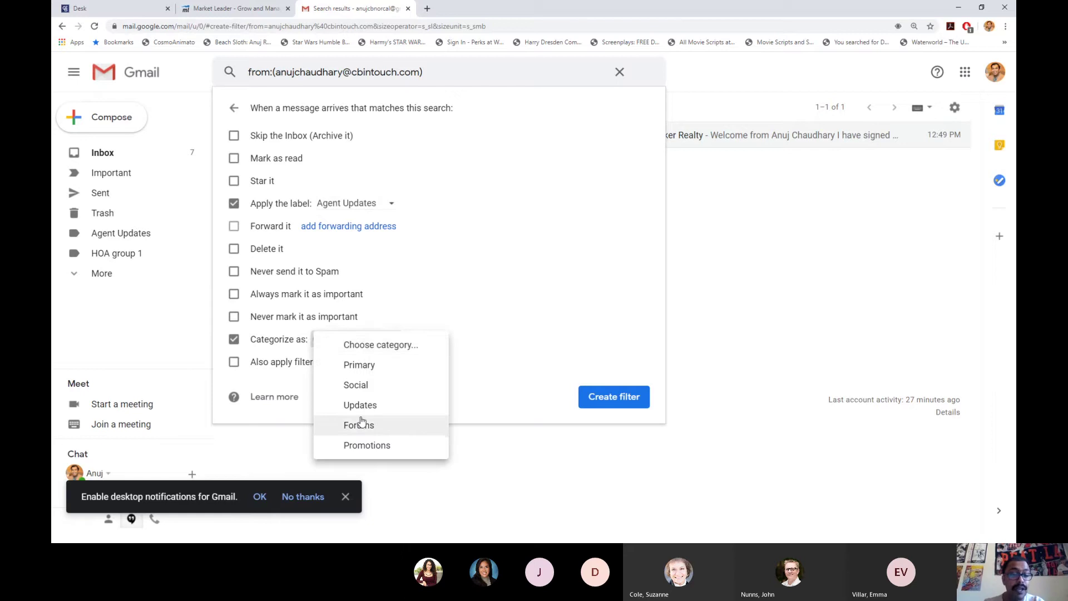
left_click(390, 366)
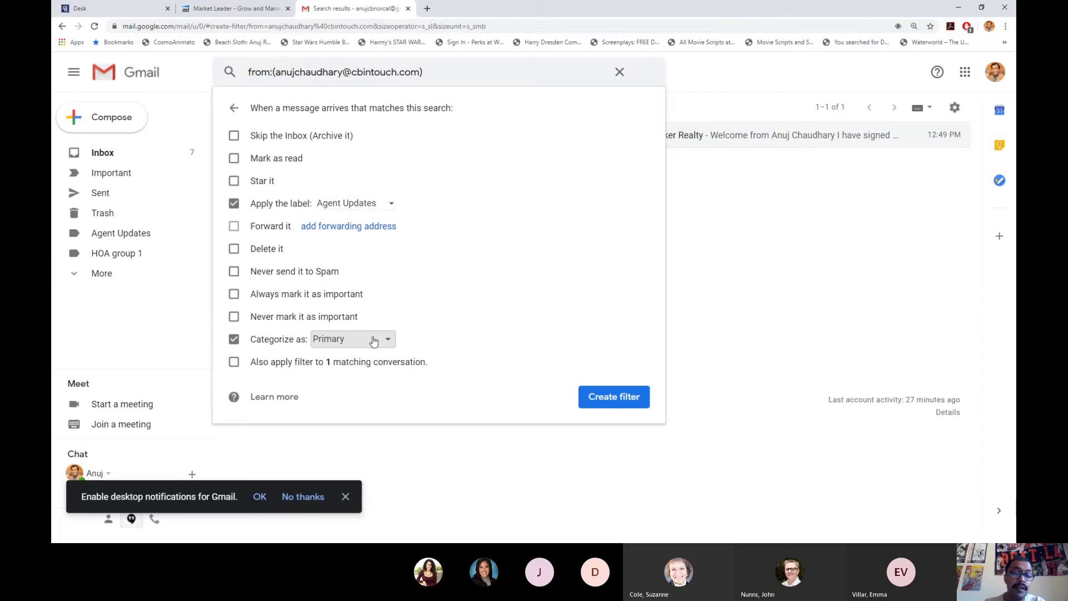
left_click(233, 339)
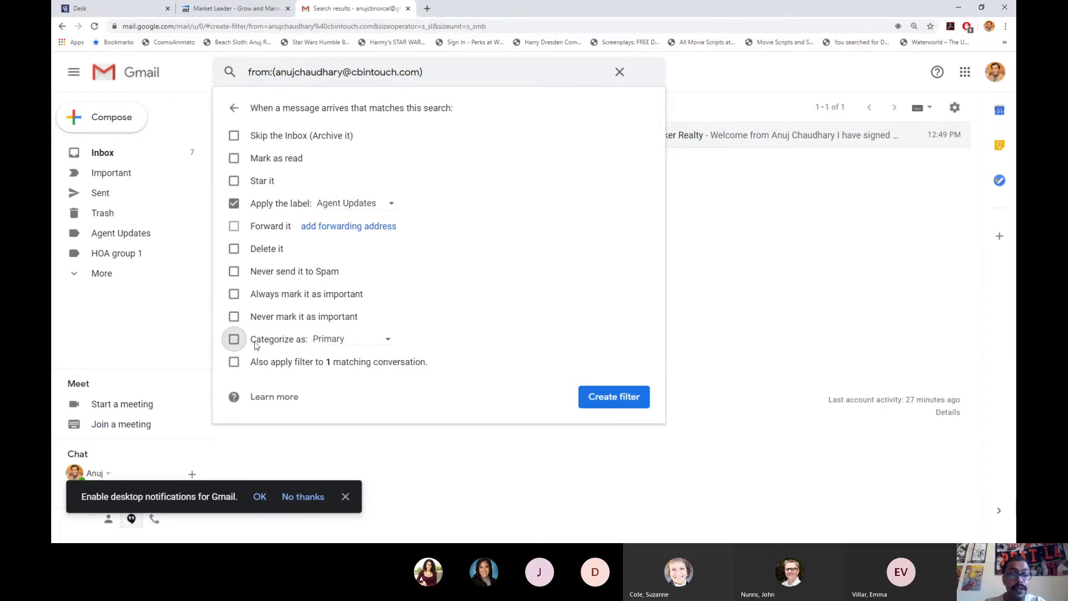
- Create the filter, and view the emails under the HOA group 1 label and in the inbox
left_click(621, 400)
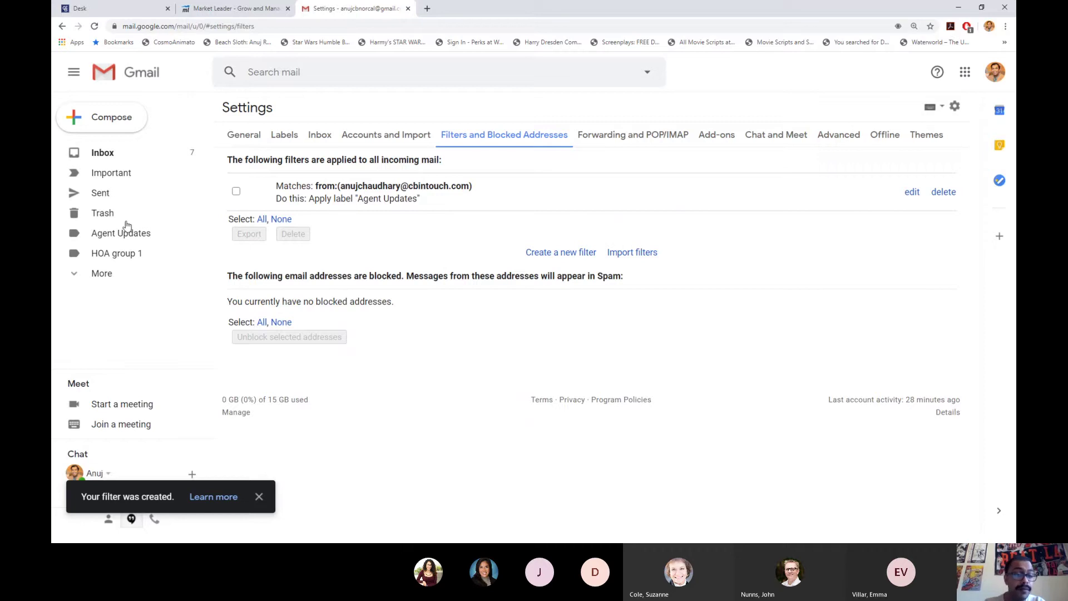
left_click(111, 259)
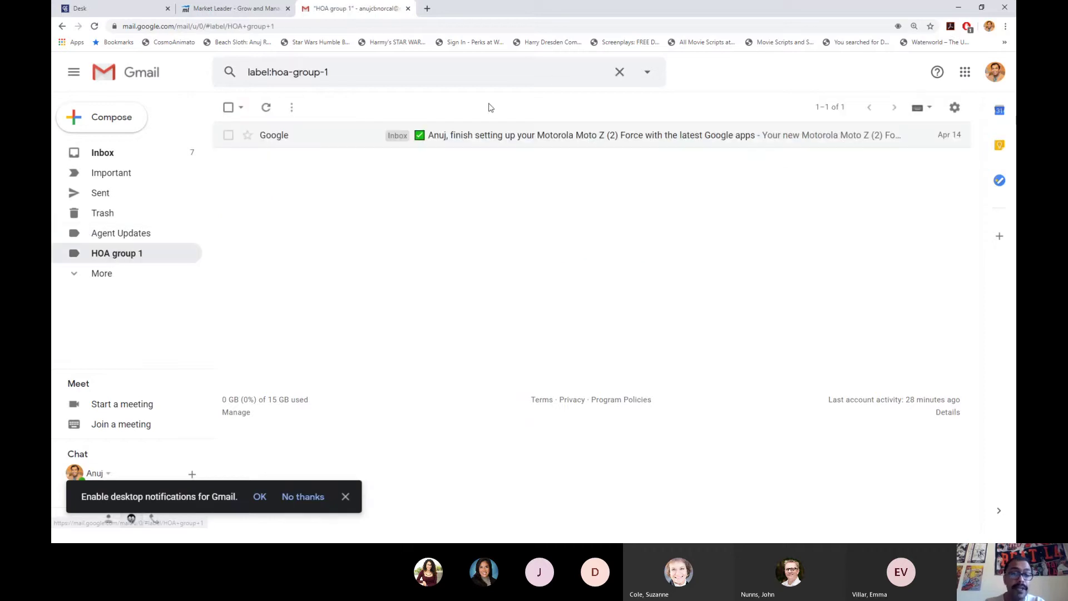
left_click(99, 162)
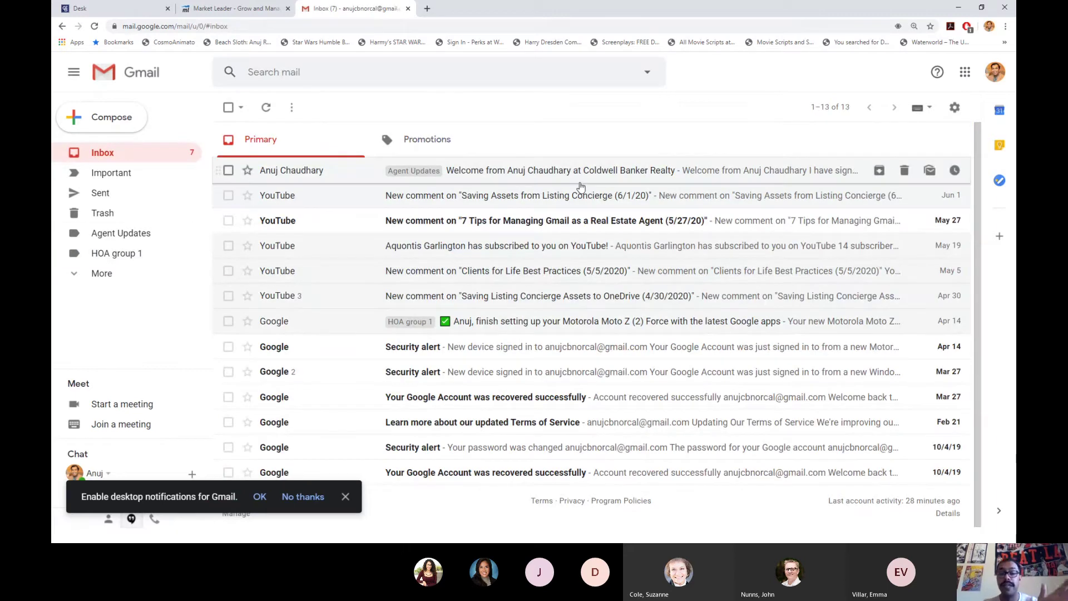
- Advance the PowerPoint slide show to the "Turn On Canned Responses" slide, and open the Advanced settings in Gmail
key("alt+Tab")
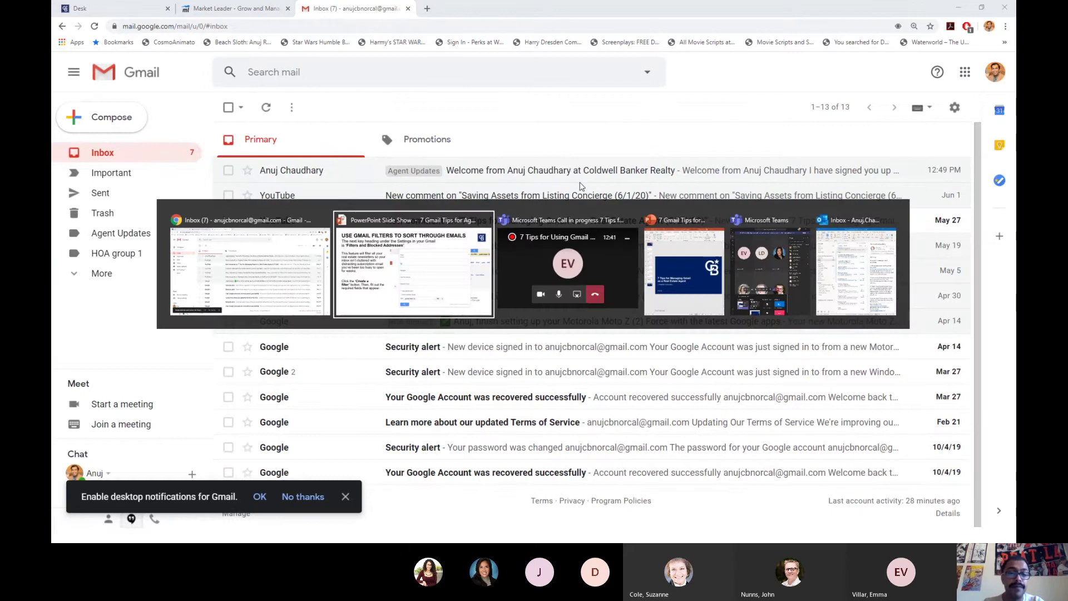
key("Right")
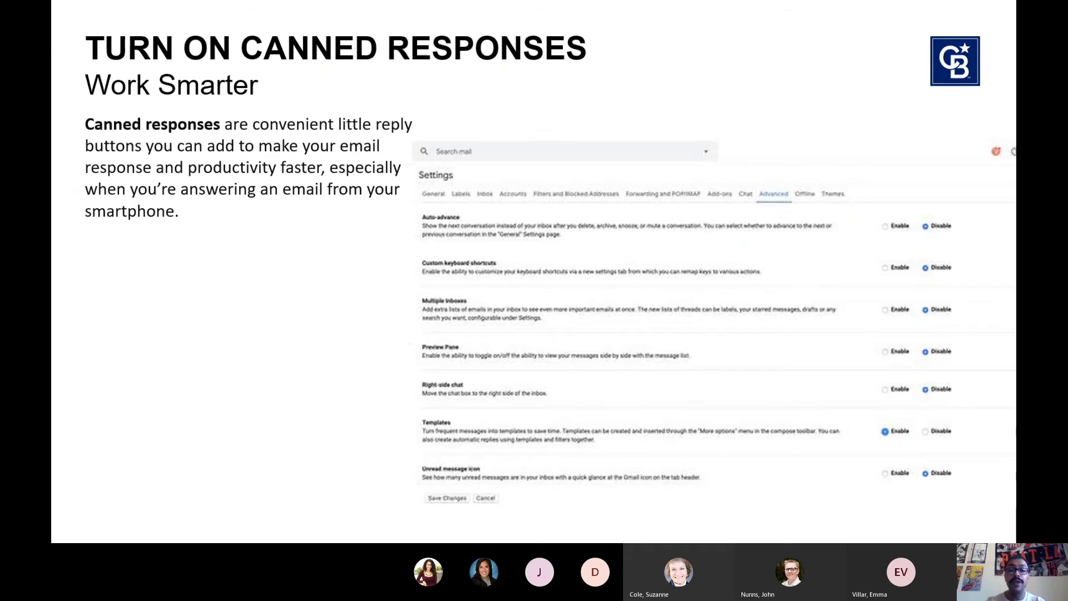
key("alt+Tab")
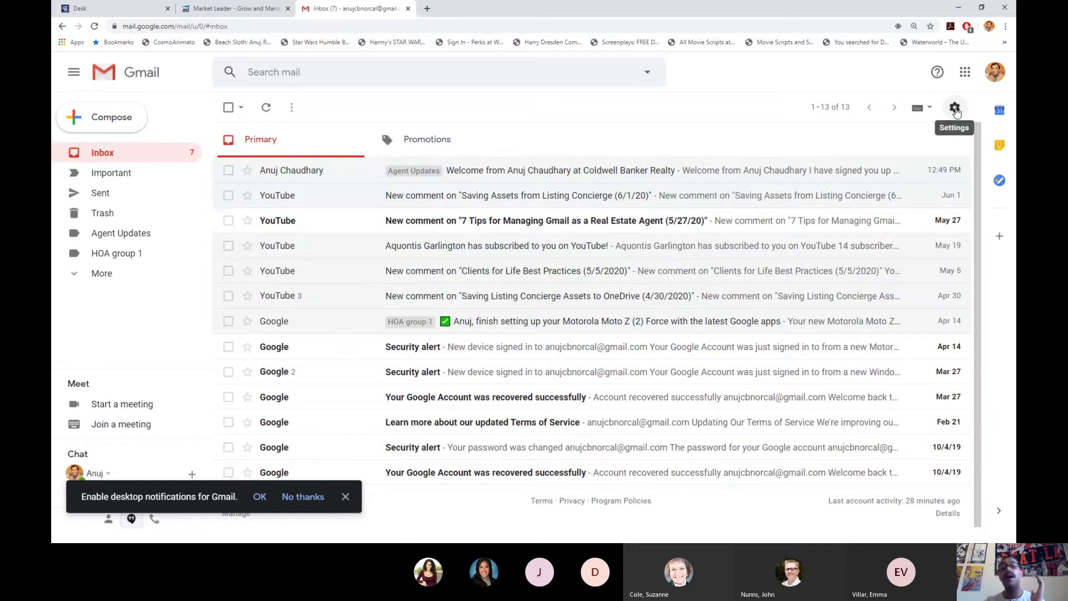
left_click(956, 108)
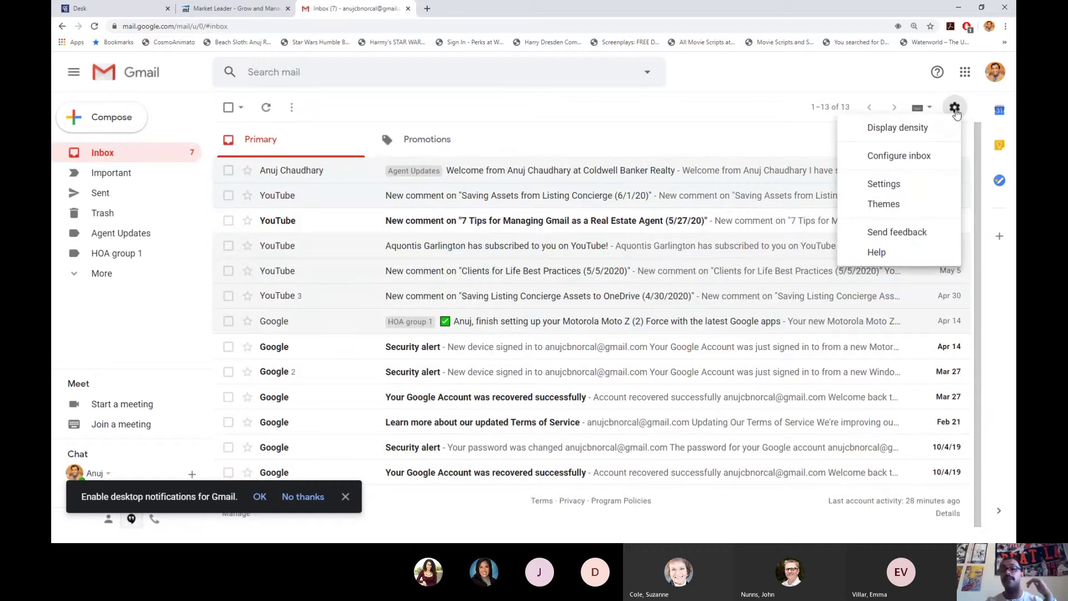
left_click(911, 183)
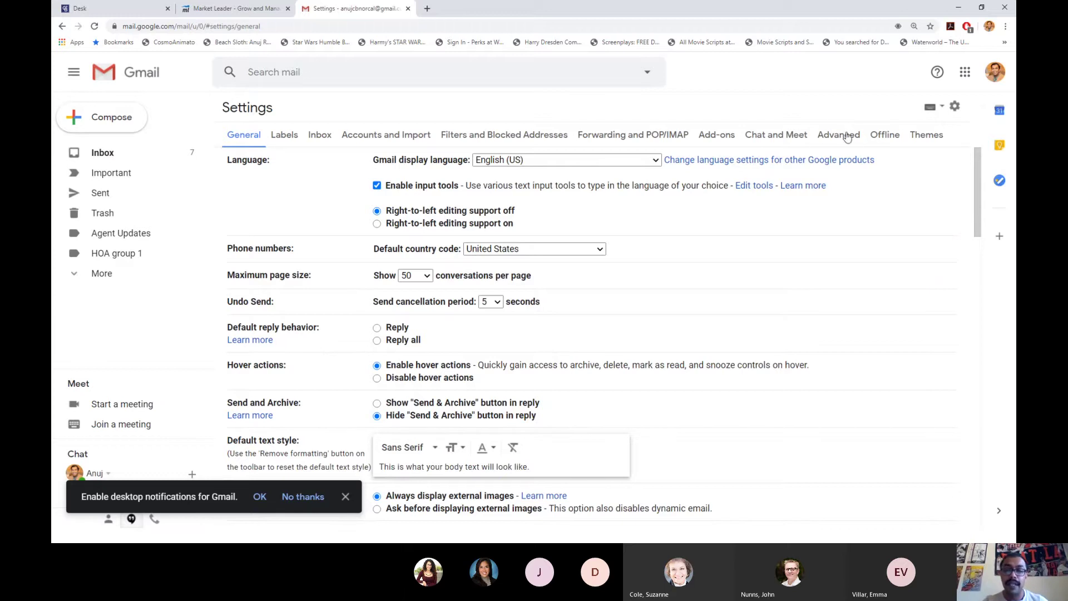
left_click(829, 139)
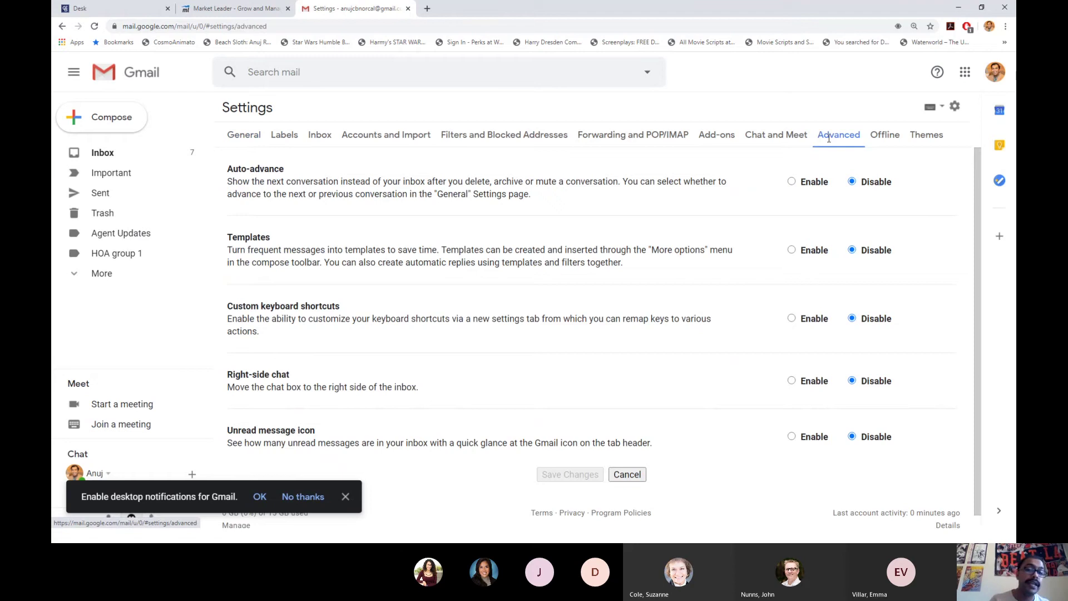
- Enable Templates in the Advanced settings and save the changes
left_click_drag(229, 235, 277, 243)
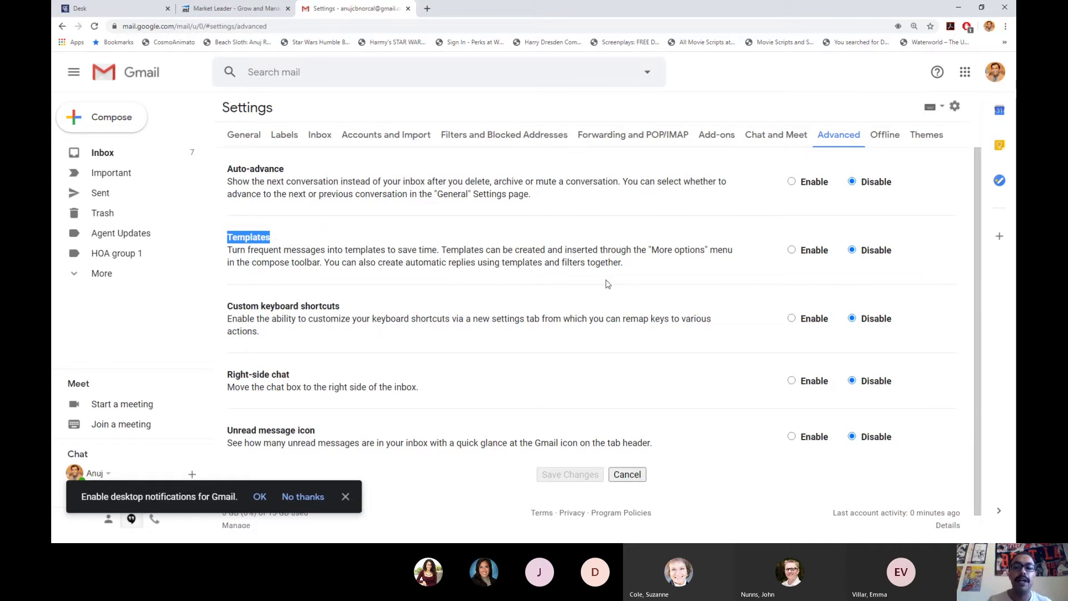
left_click(798, 252)
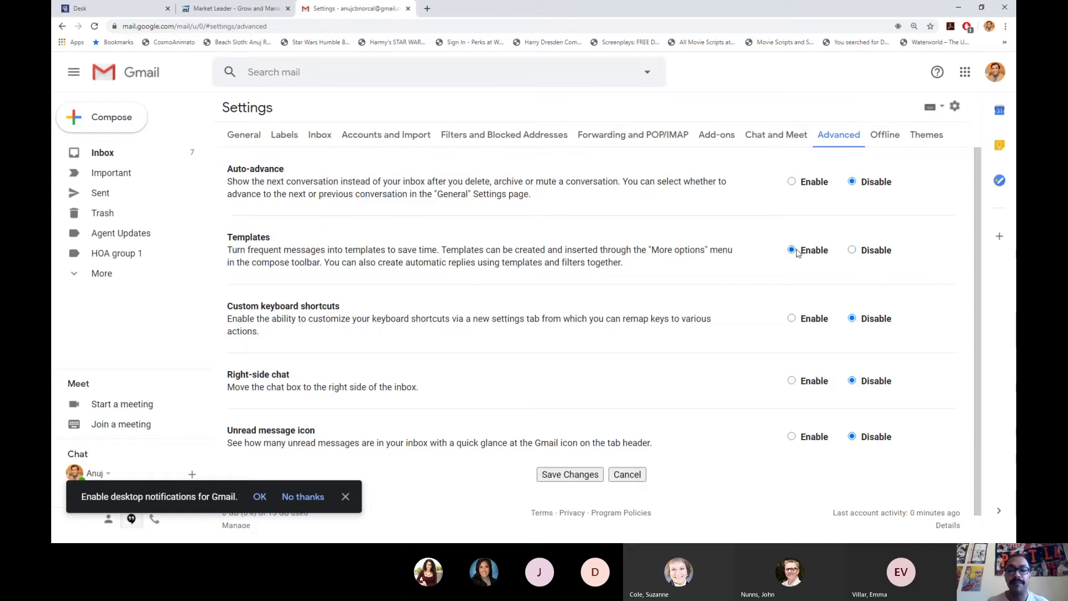
left_click(558, 476)
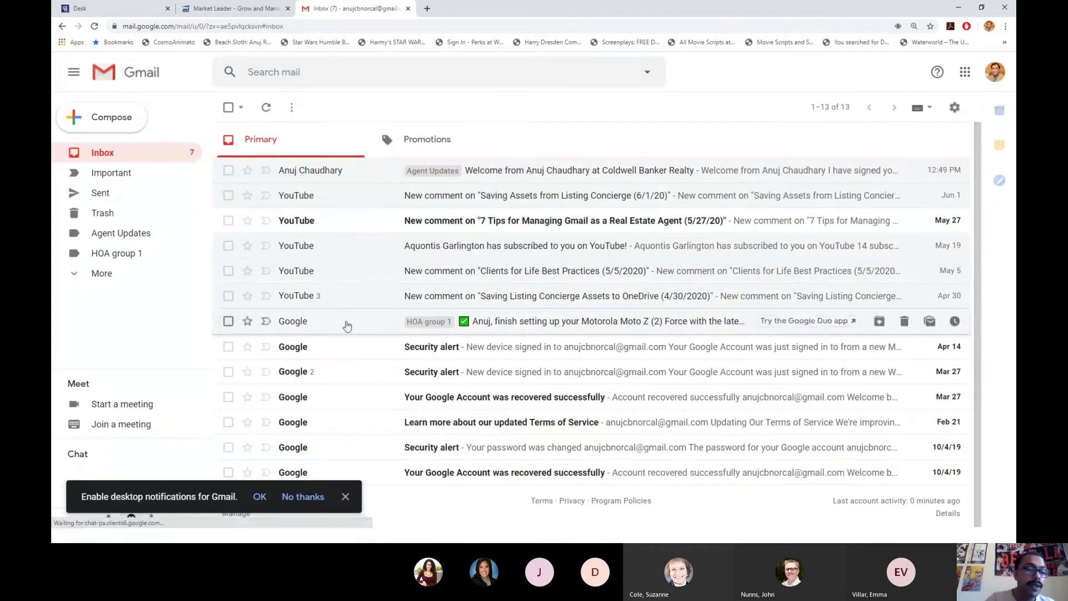
- Compose a new message, insert the saved template "test" into it, and close the message
left_click(135, 110)
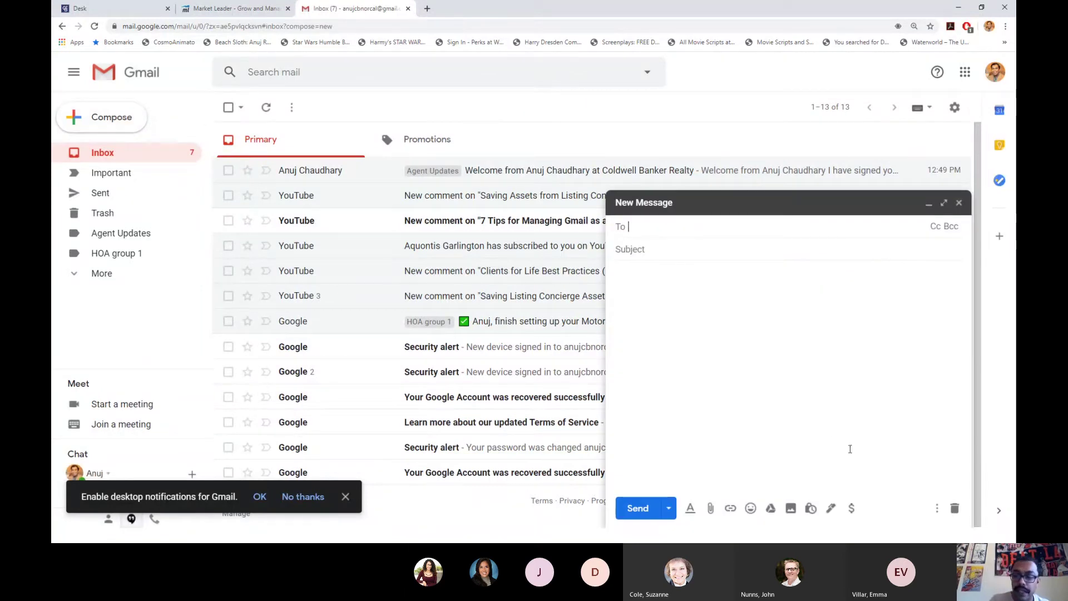
left_click(937, 509)
mouse_move(912, 380)
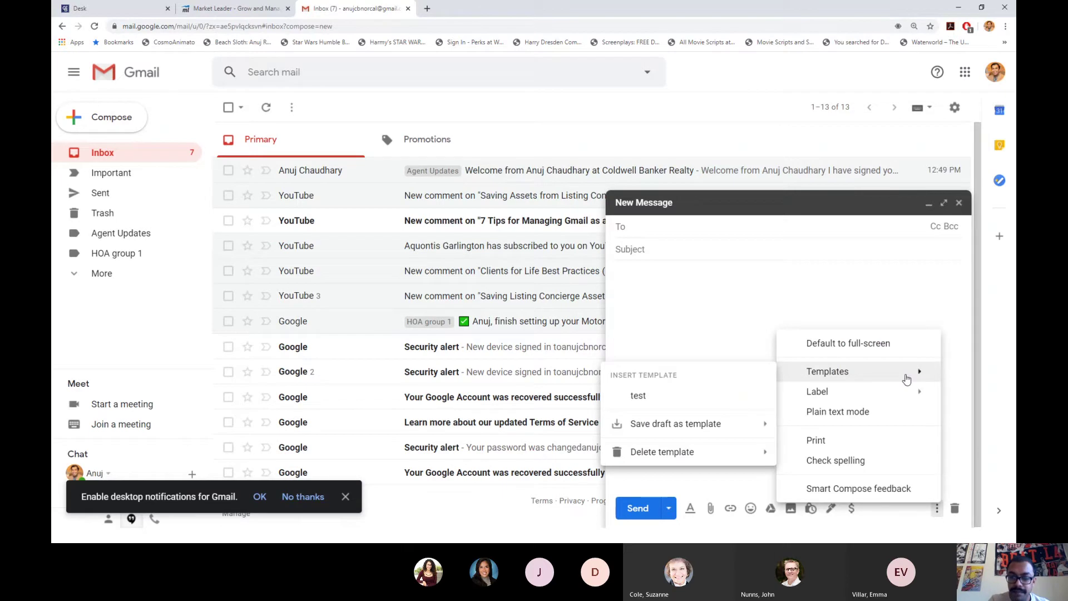
mouse_move(792, 376)
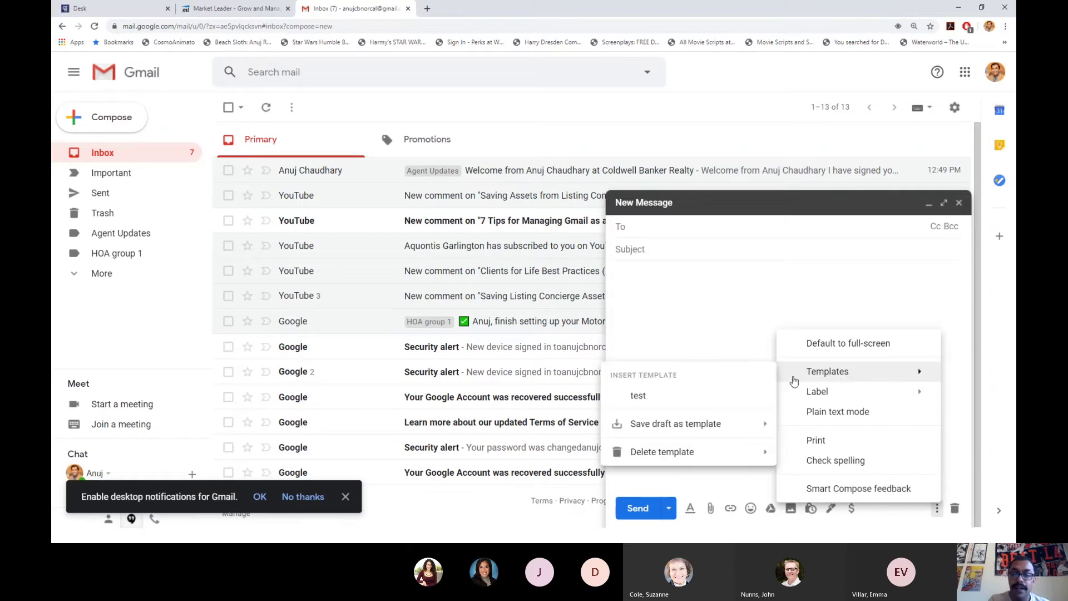
left_click(651, 398)
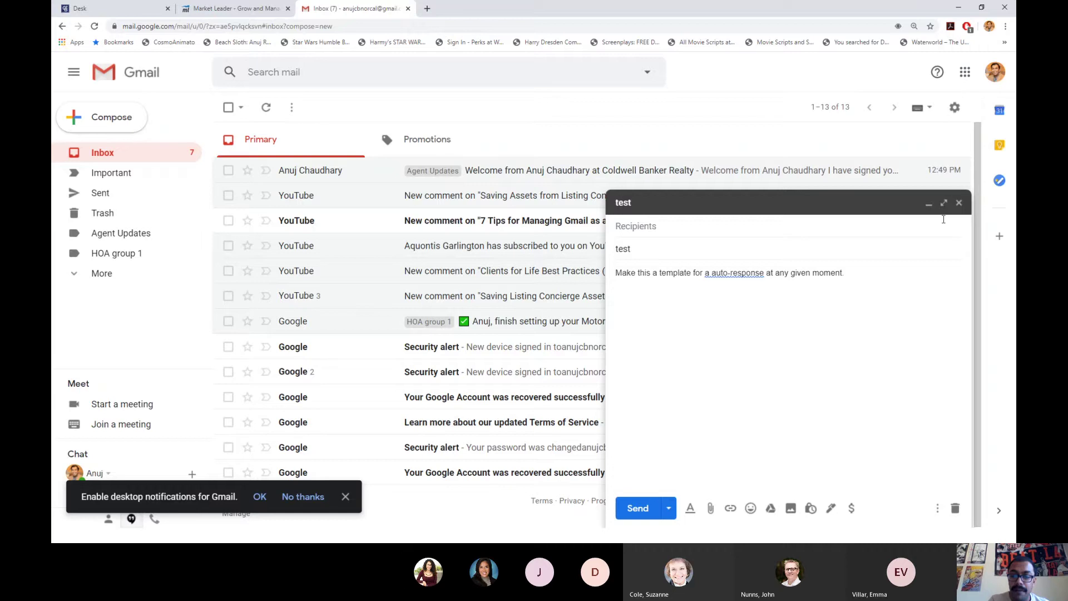
left_click(958, 203)
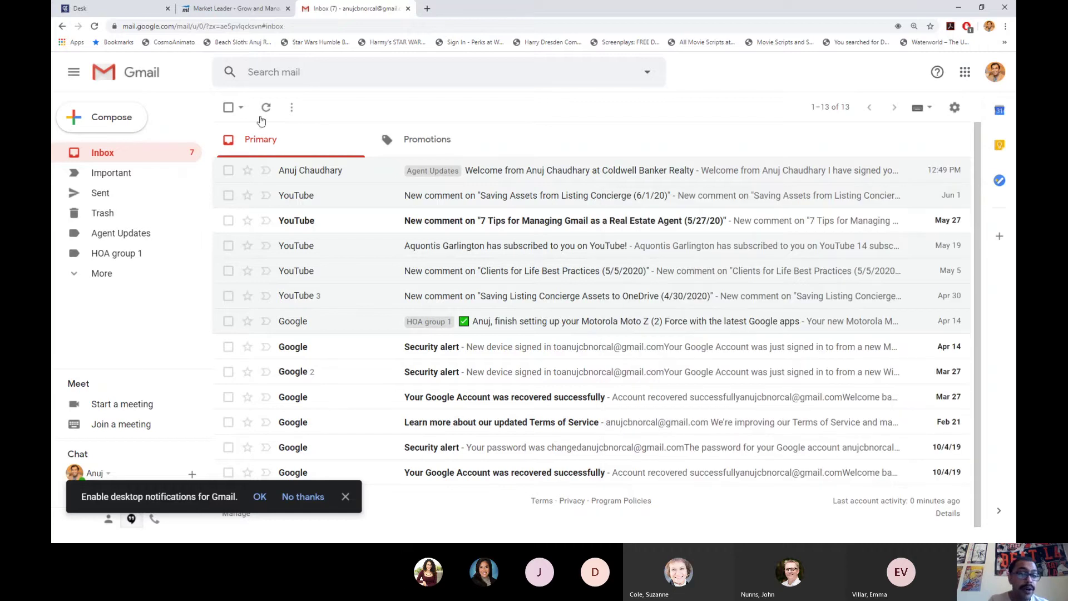
- Compose a new message with the body "This is going to be my new template. Please call me anytime at the phone number below."
left_click(97, 127)
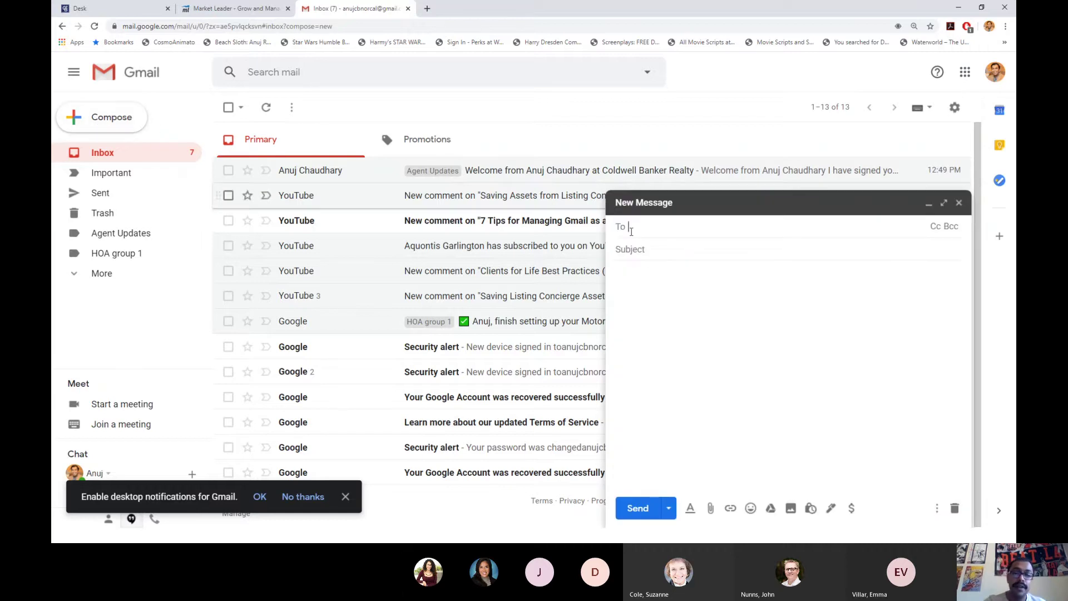
left_click(657, 268)
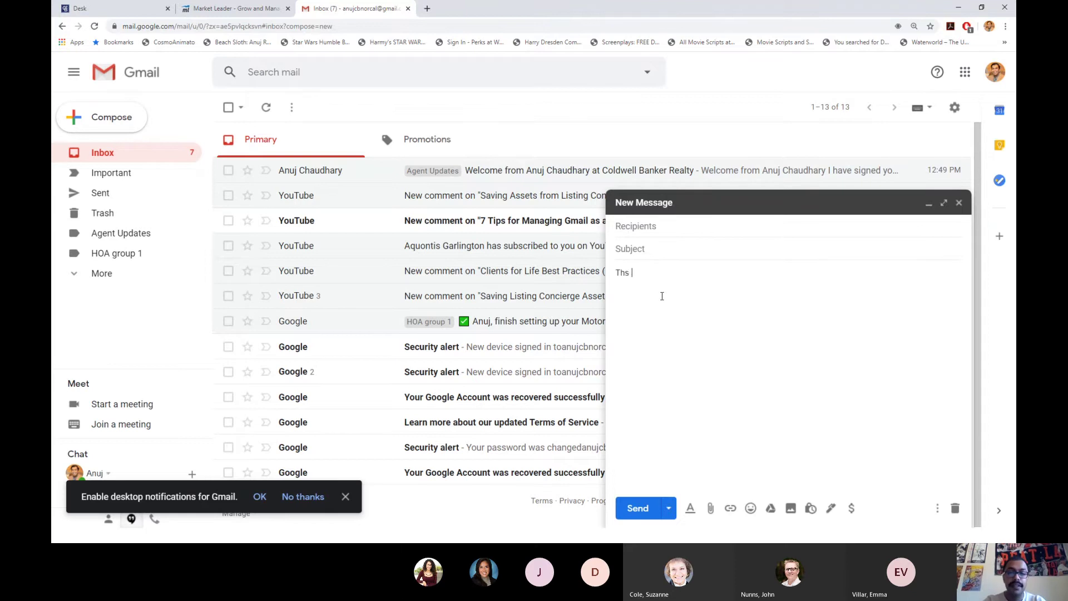
type("This is going to ")
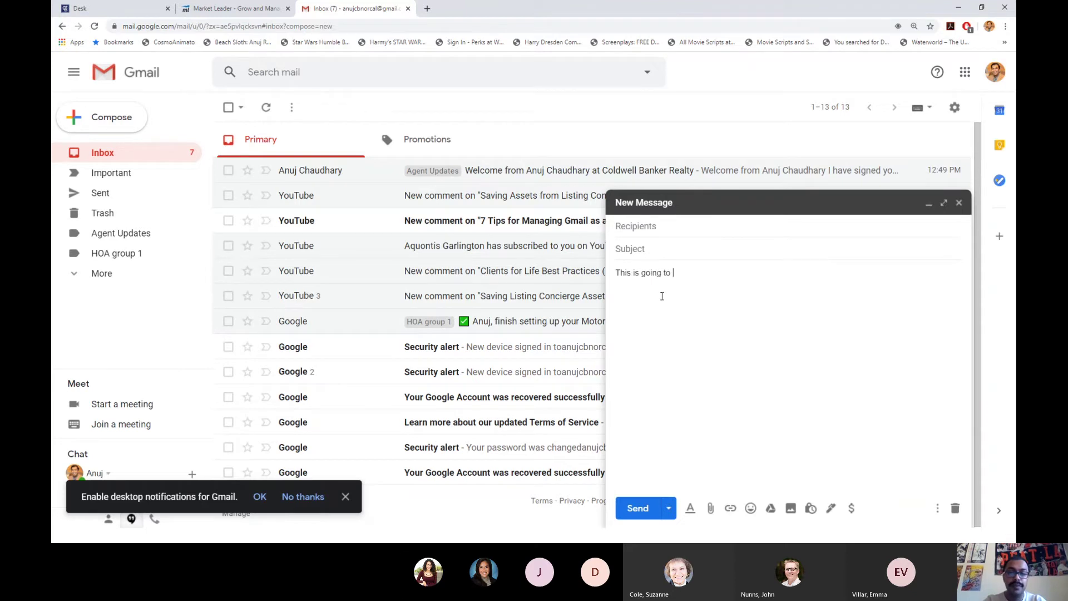
type("be my new templa")
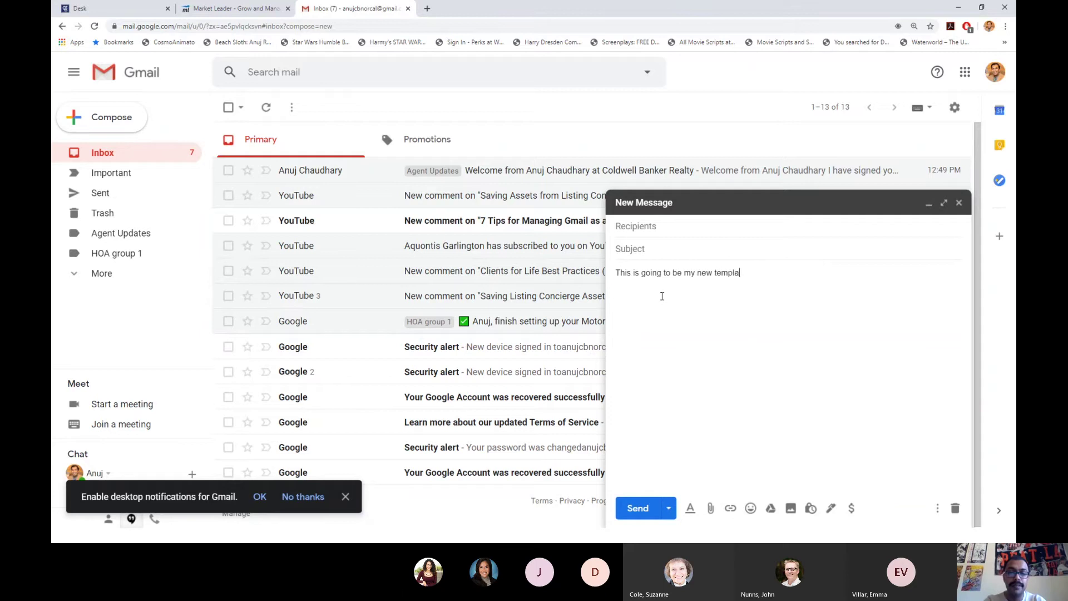
type("te. Please call me an")
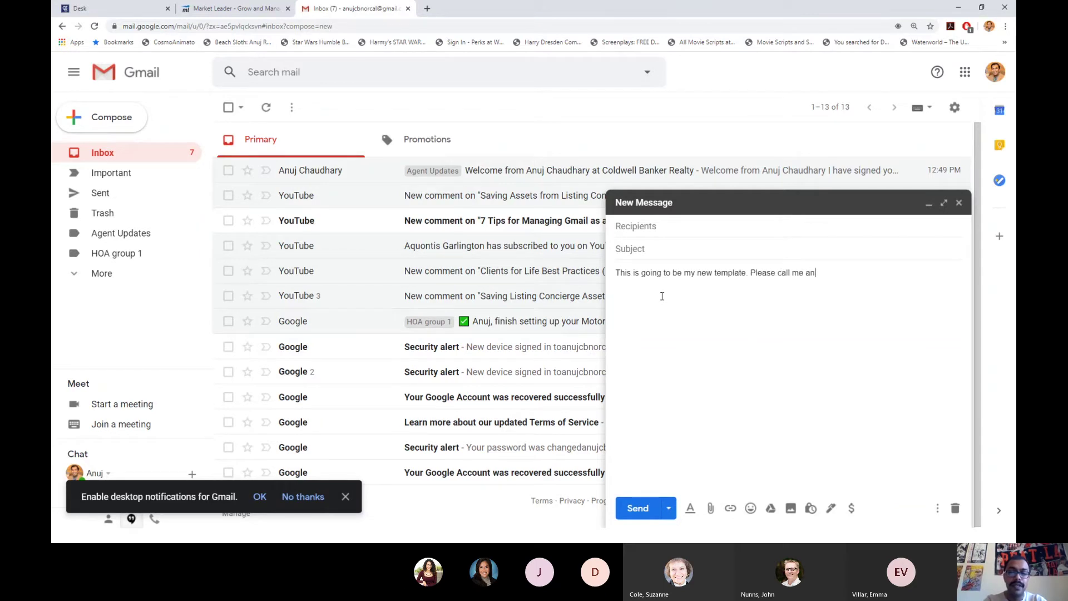
type("ytime at the phone number below.")
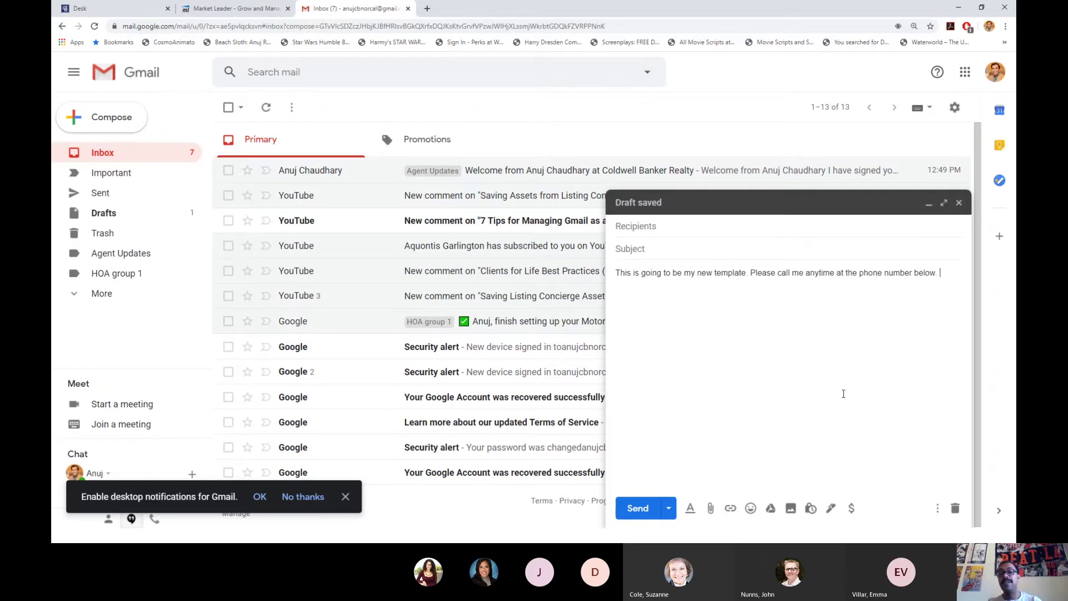
- Save the draft as a new template named Tester2
left_click(938, 509)
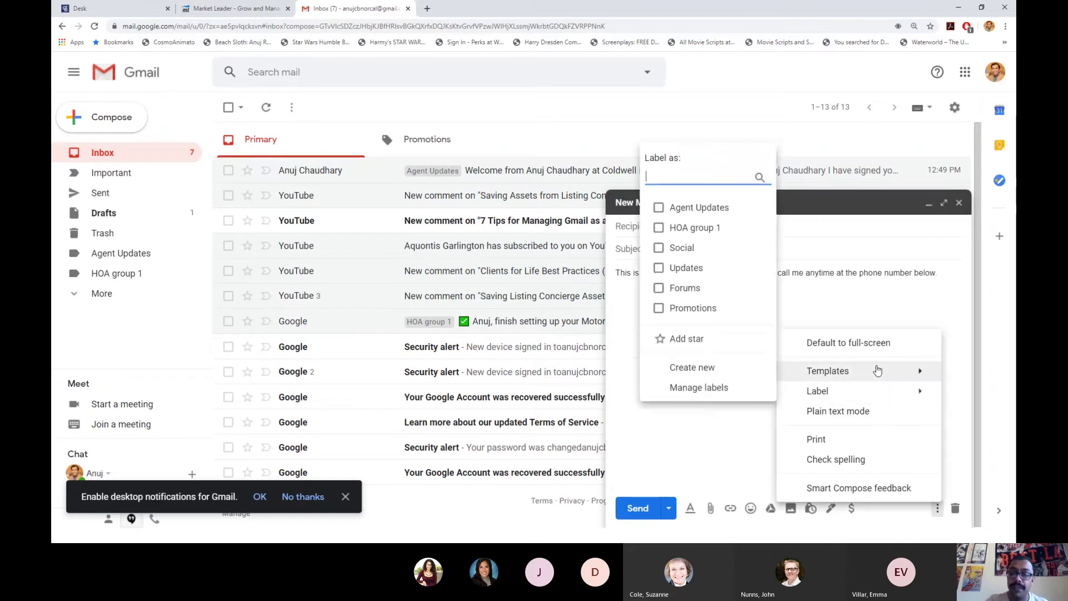
mouse_move(878, 370)
mouse_move(689, 424)
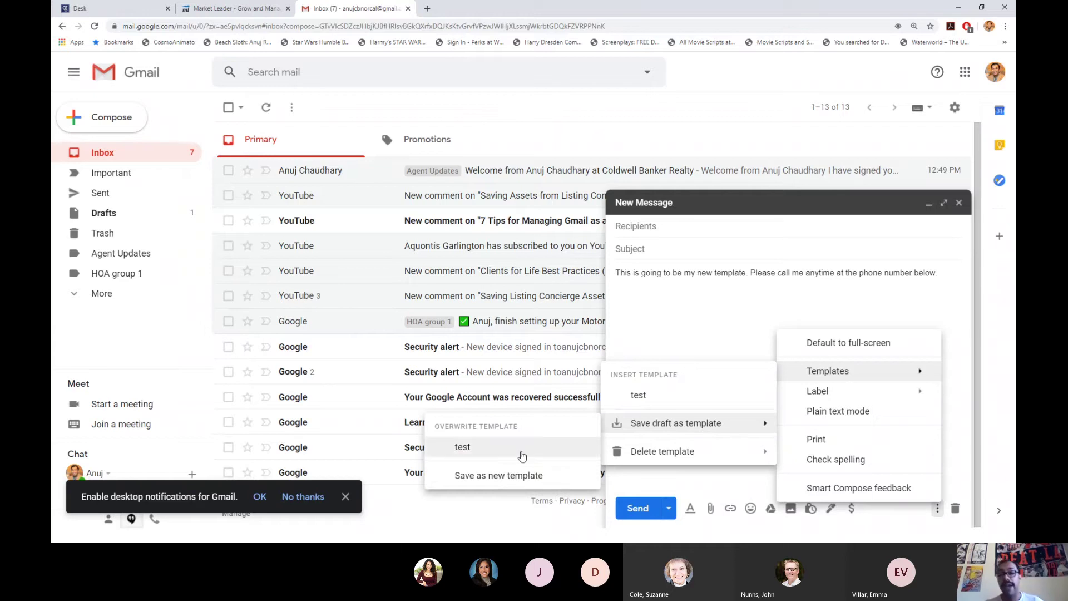
left_click(509, 476)
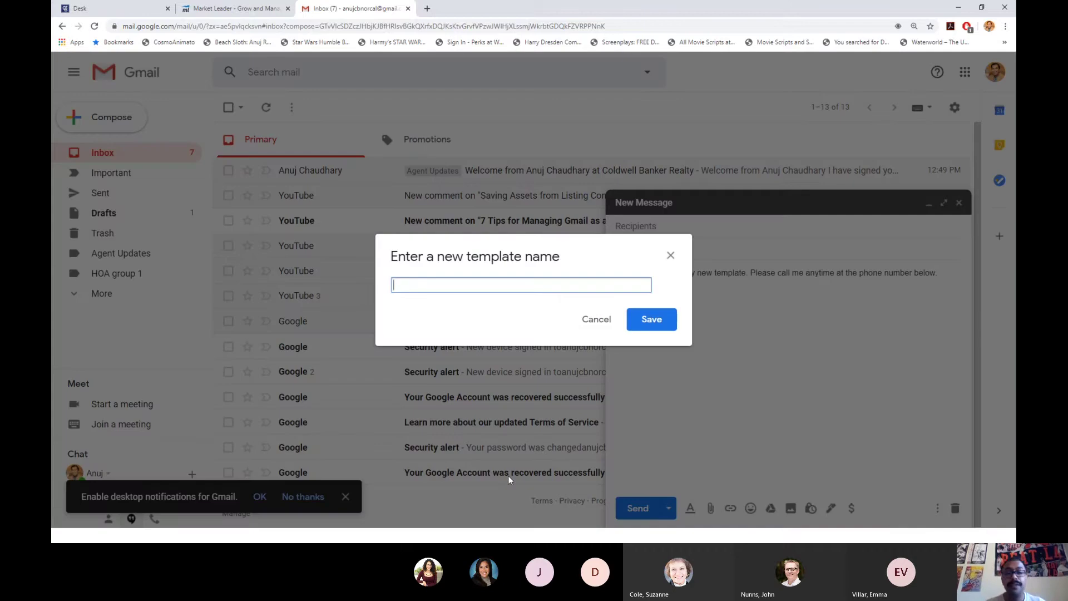
type("Tester2")
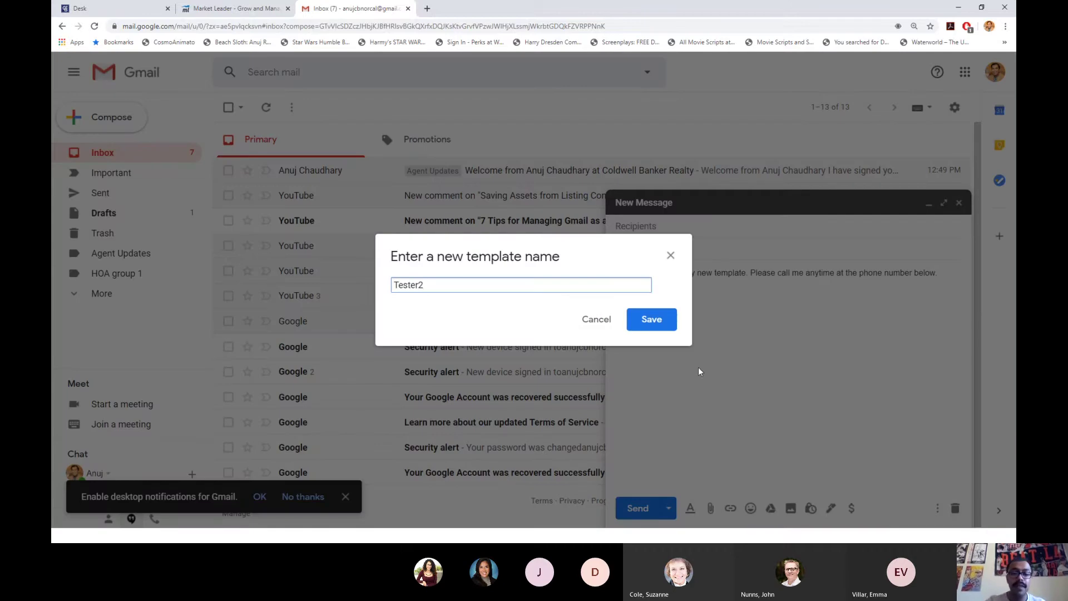
left_click(651, 320)
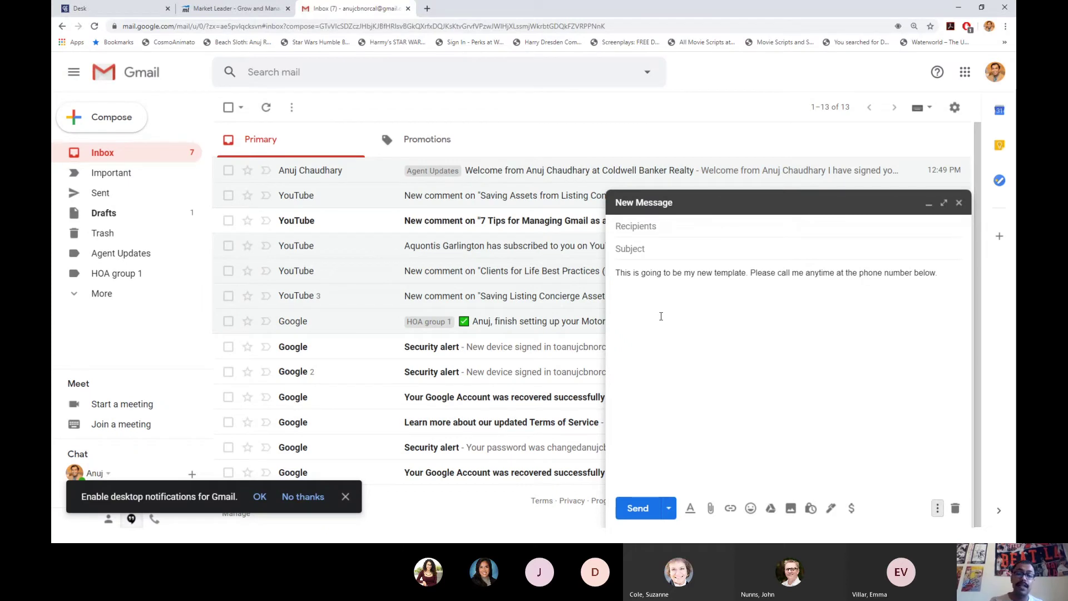
- Delete the Tester2 template and close the draft message
left_click(937, 508)
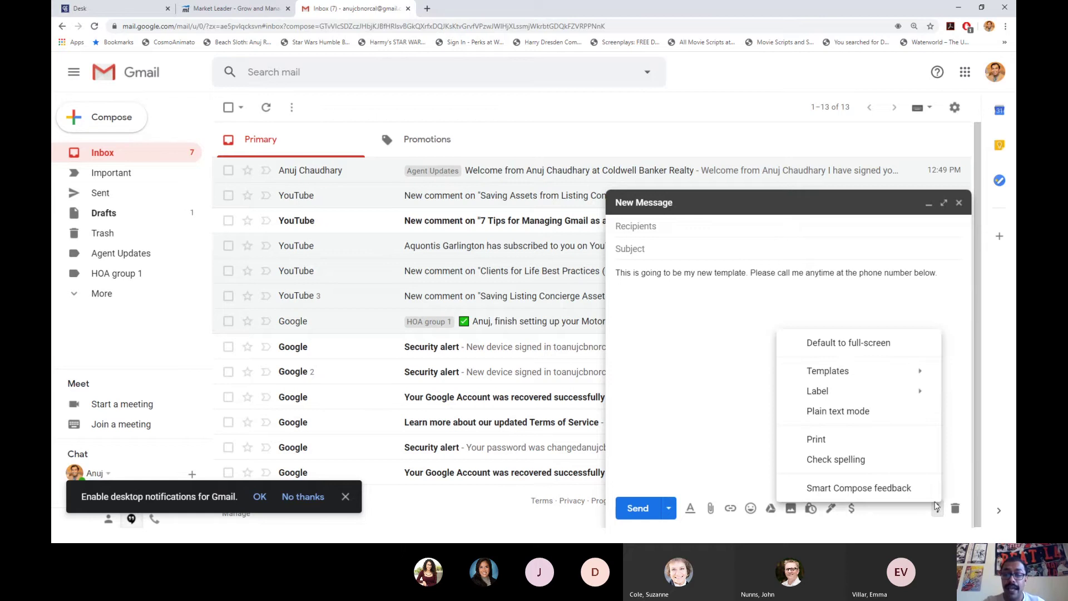
mouse_move(839, 369)
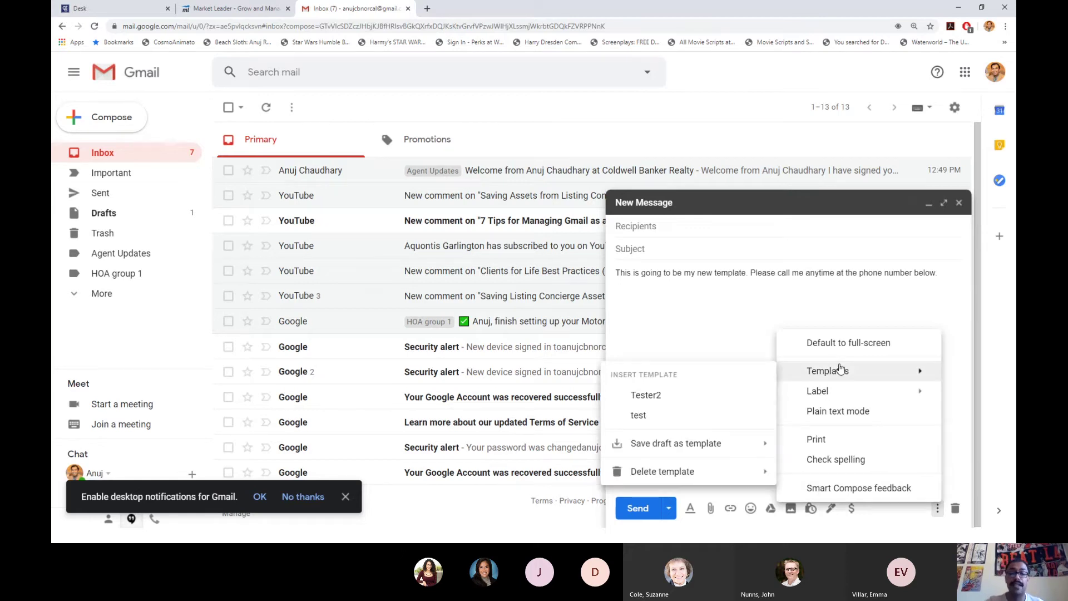
mouse_move(678, 469)
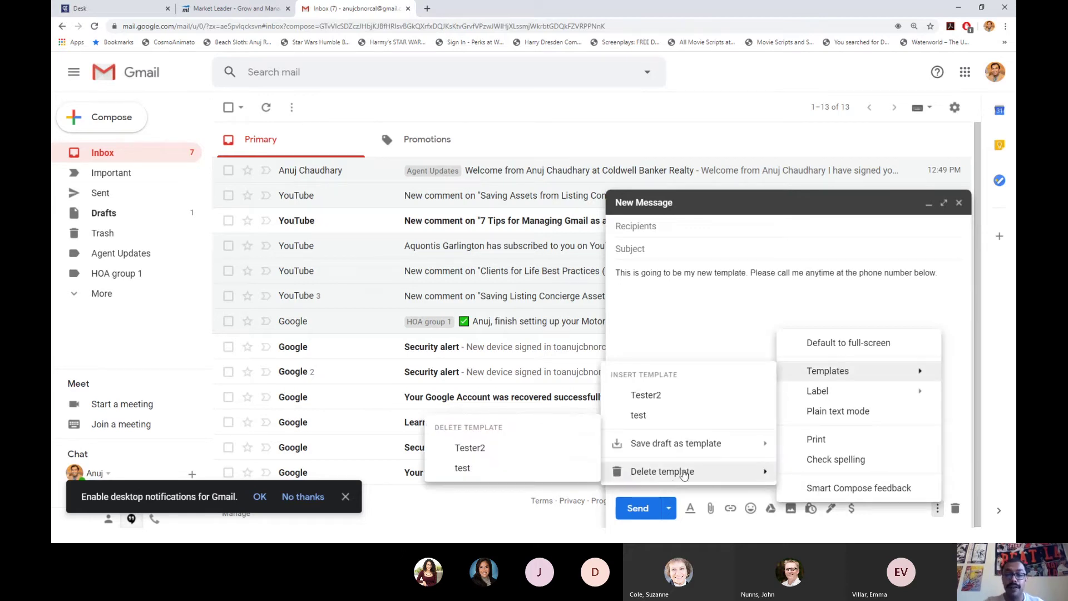
left_click(544, 458)
left_click(651, 316)
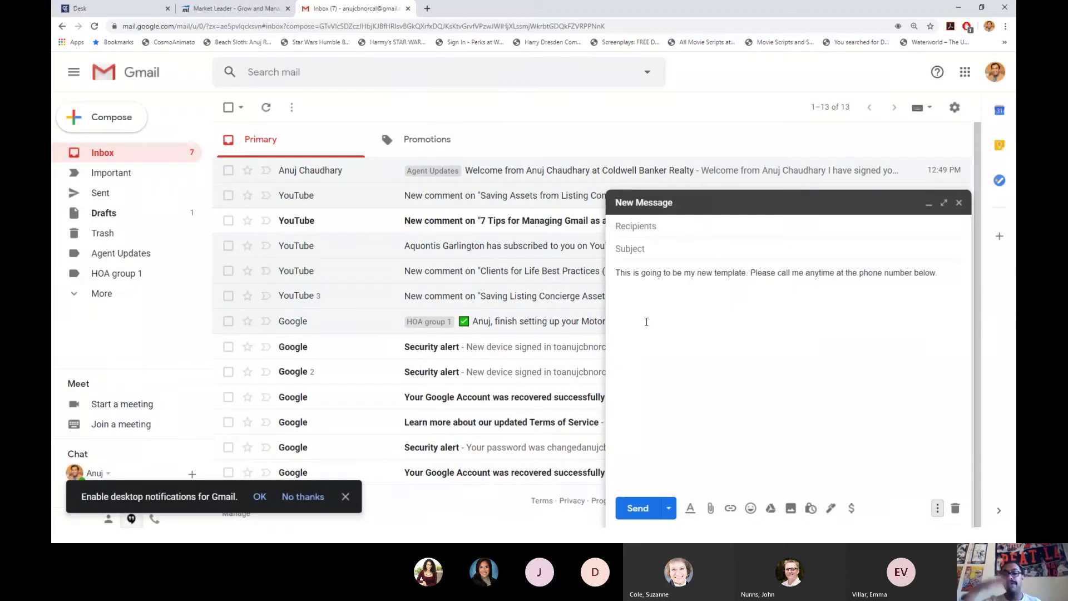
left_click(959, 203)
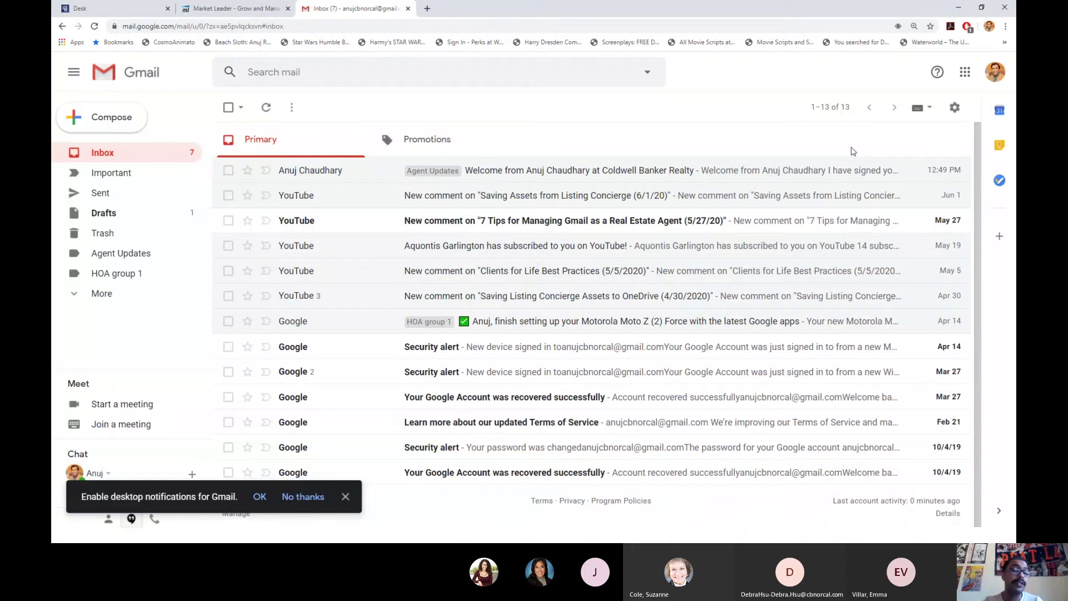
- Reopen the Advanced settings and review the Templates option
left_click(945, 112)
left_click(895, 183)
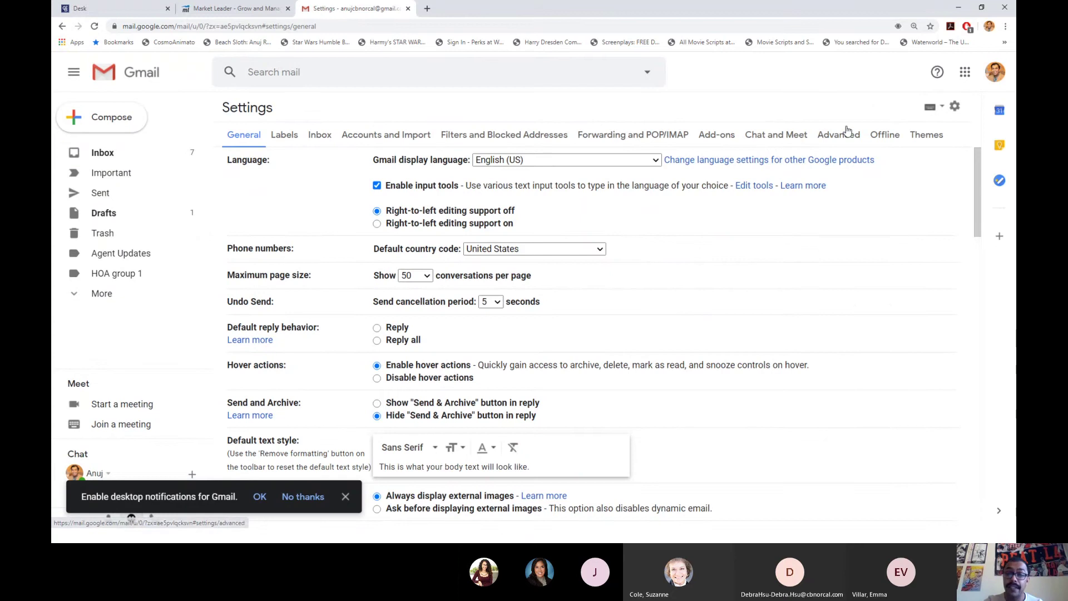
left_click(847, 133)
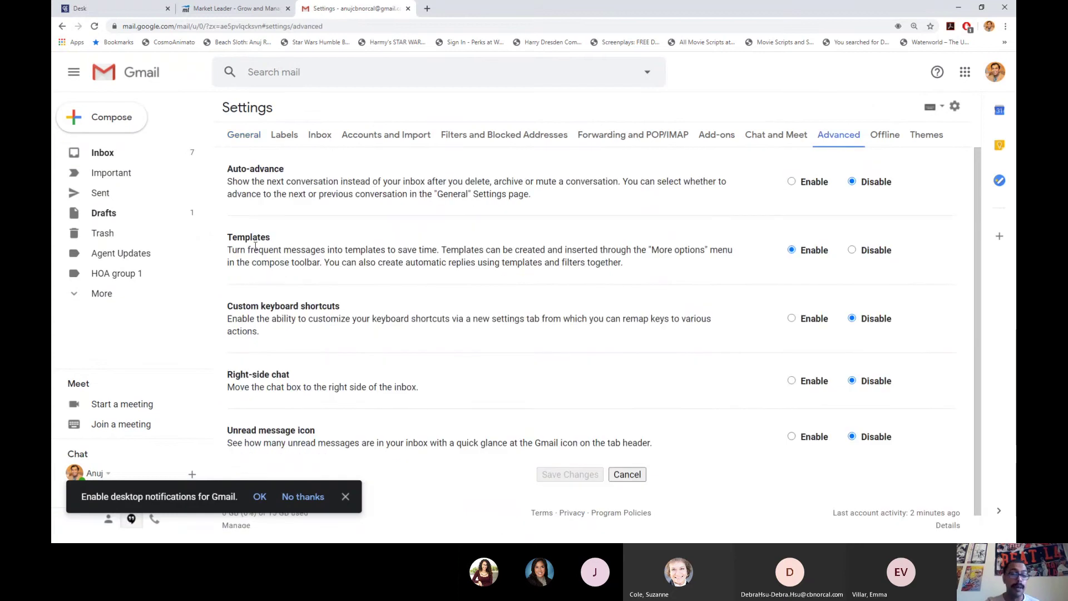
left_click_drag(251, 241, 279, 243)
left_click(506, 264)
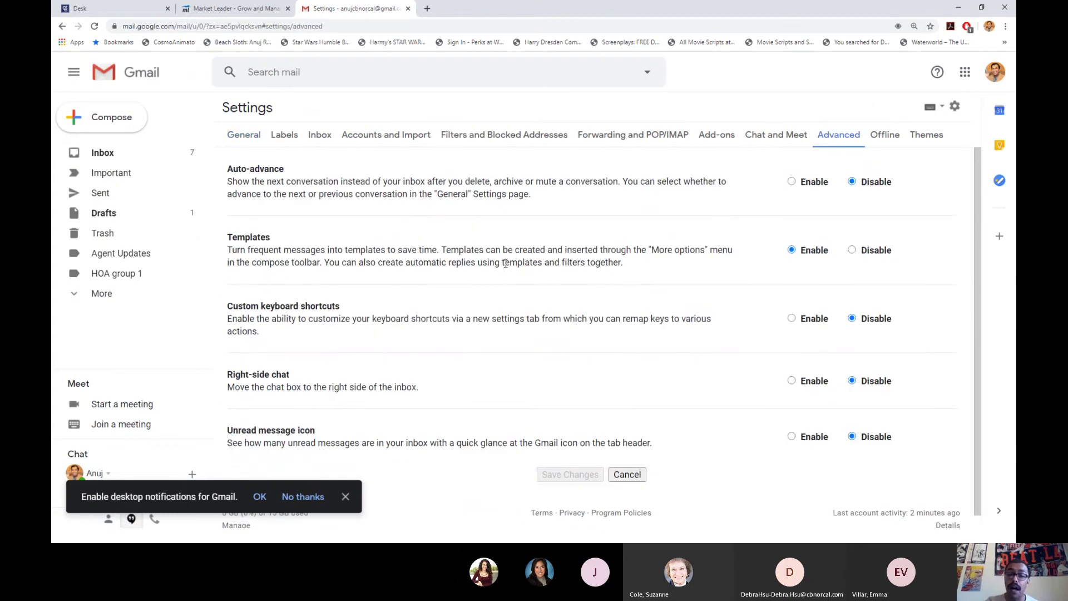
- Switch to the PowerPoint slide show, advance to the "Offline Gmail" slide, and return to Gmail
key("alt+Tab")
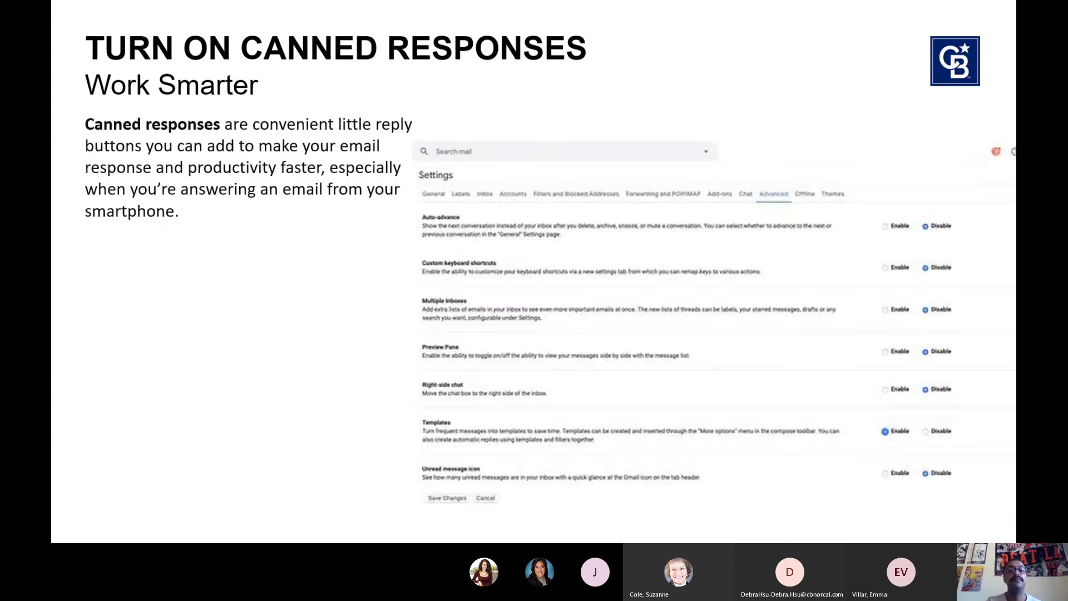
key("Right")
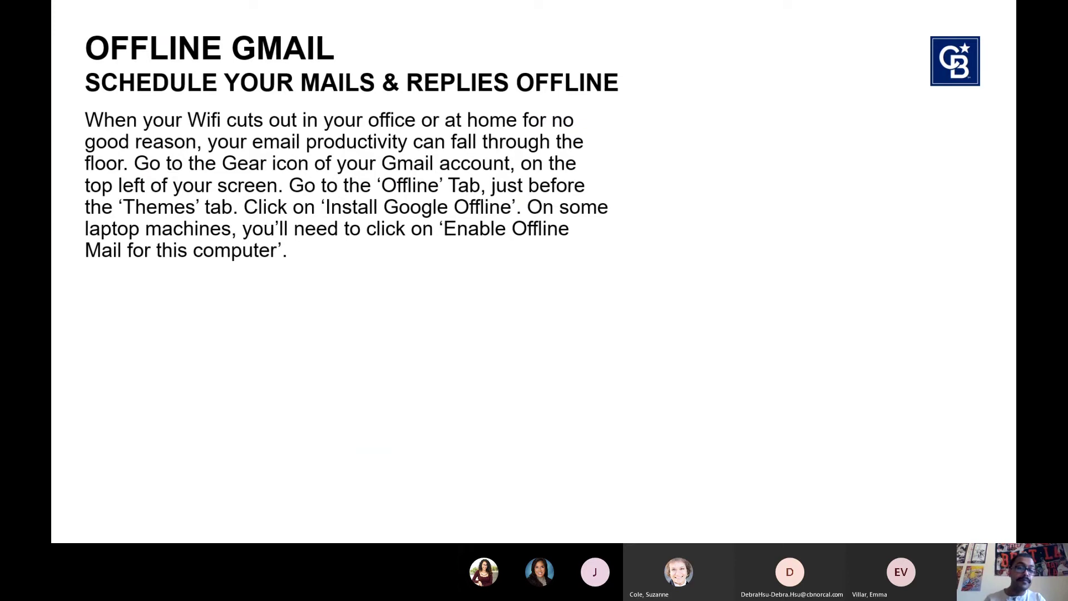
key("alt+Tab")
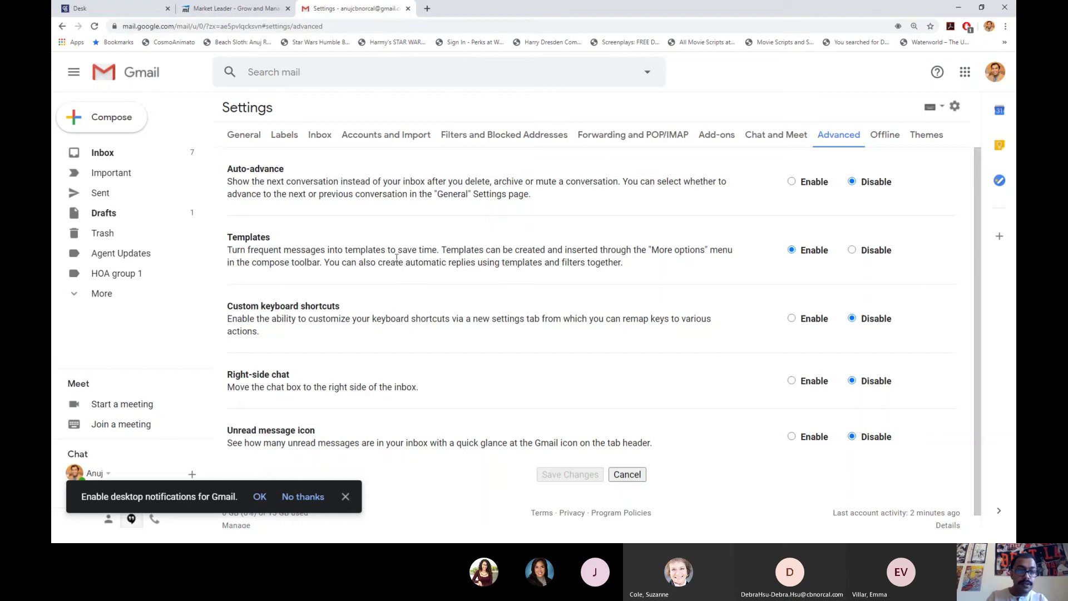
- Return to the inbox, open the Offline settings, and turn on Enable offline mail
scroll(396, 258, "down", 1)
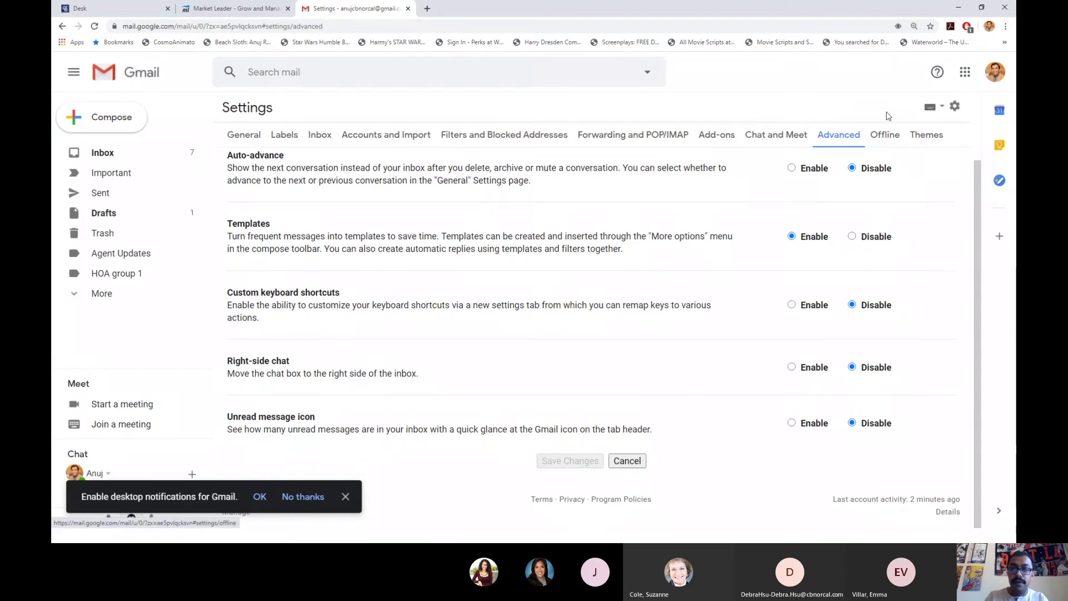
left_click(120, 91)
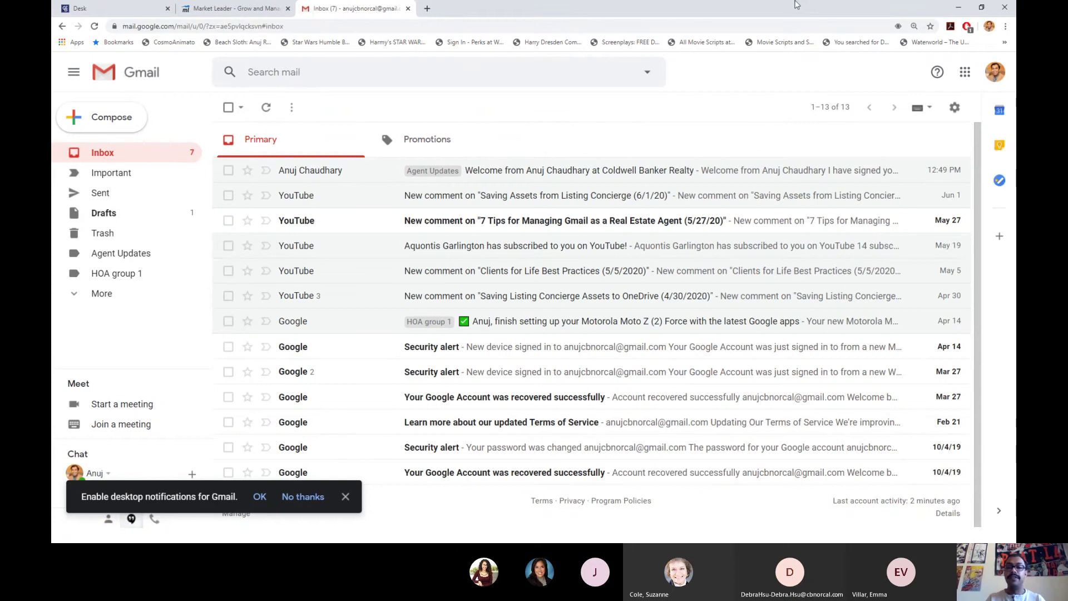
left_click(954, 108)
left_click(885, 182)
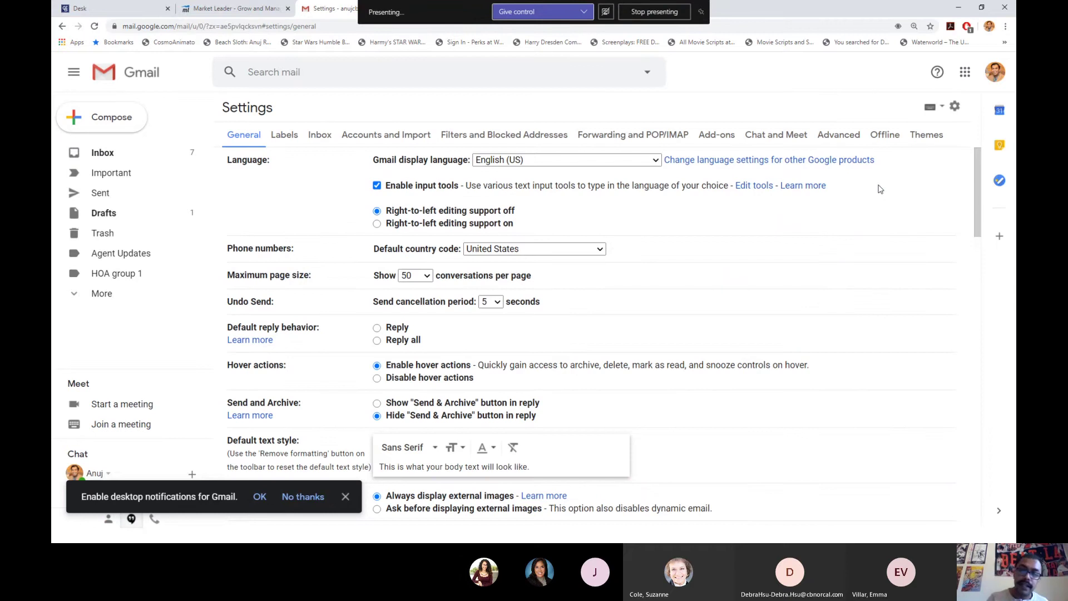
left_click(890, 136)
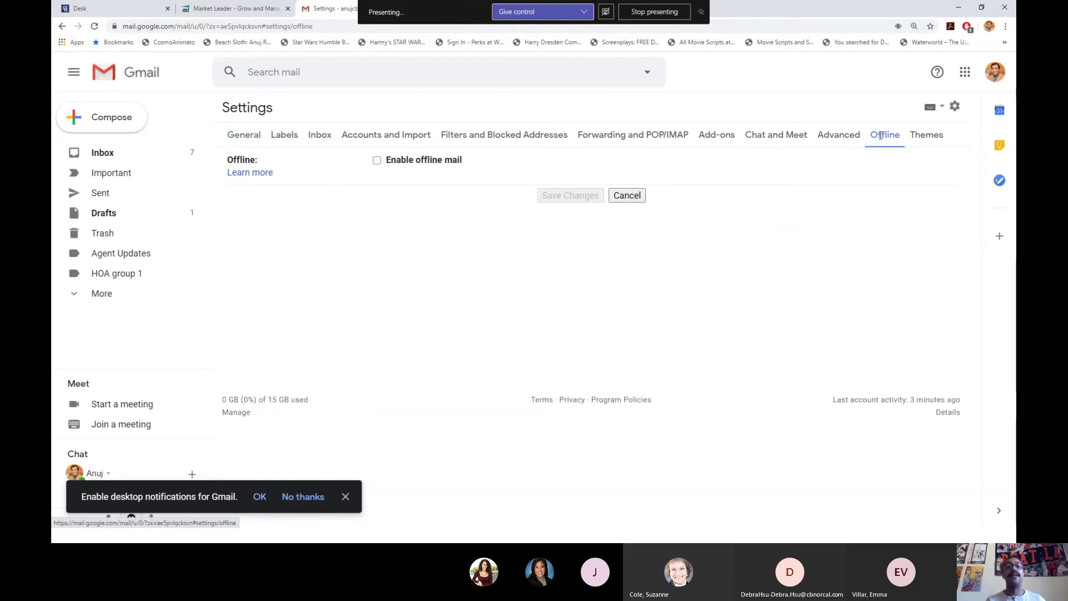
left_click(377, 161)
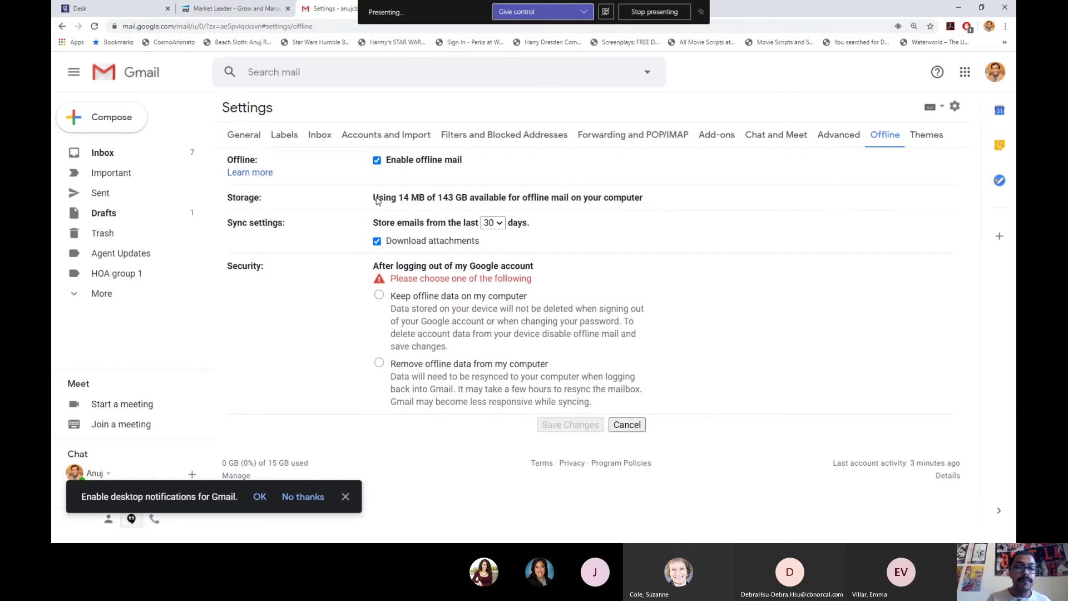
- Review the offline storage usage and the available day ranges for storing emails
left_click_drag(374, 198, 646, 202)
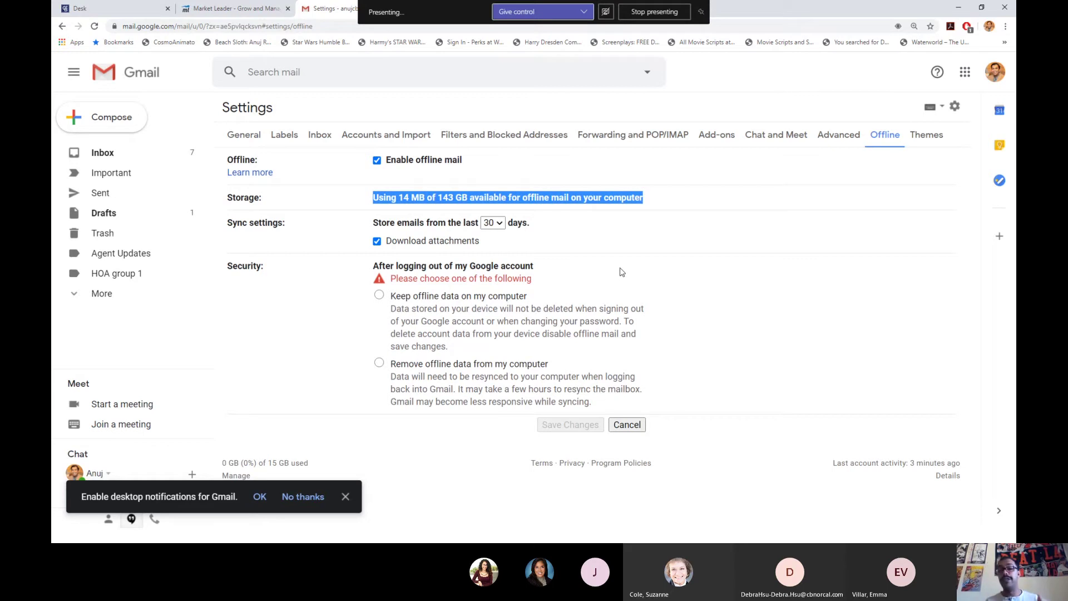
left_click(490, 223)
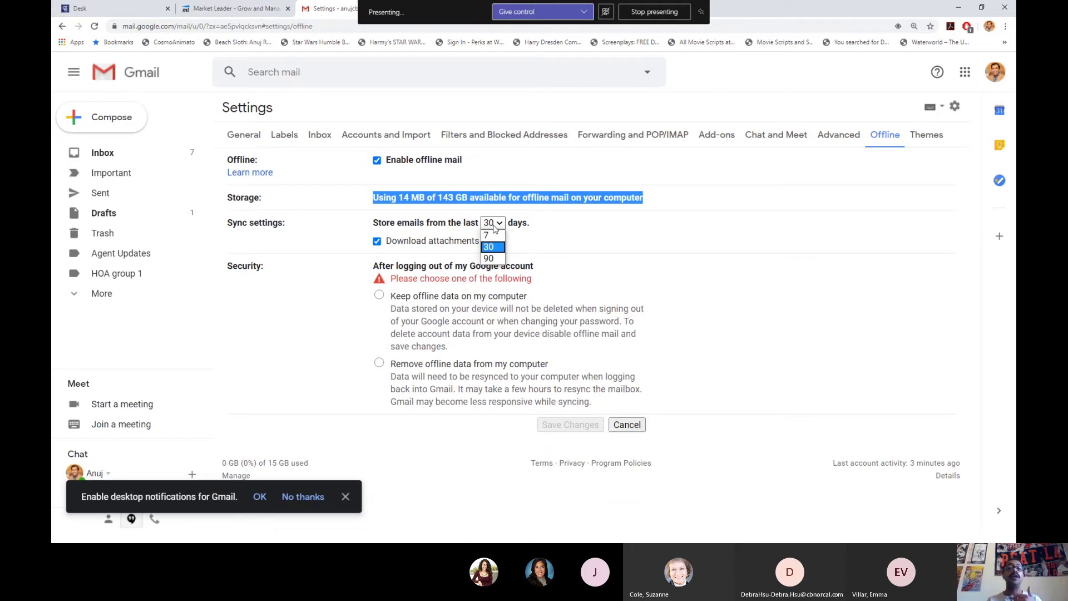
left_click(559, 216)
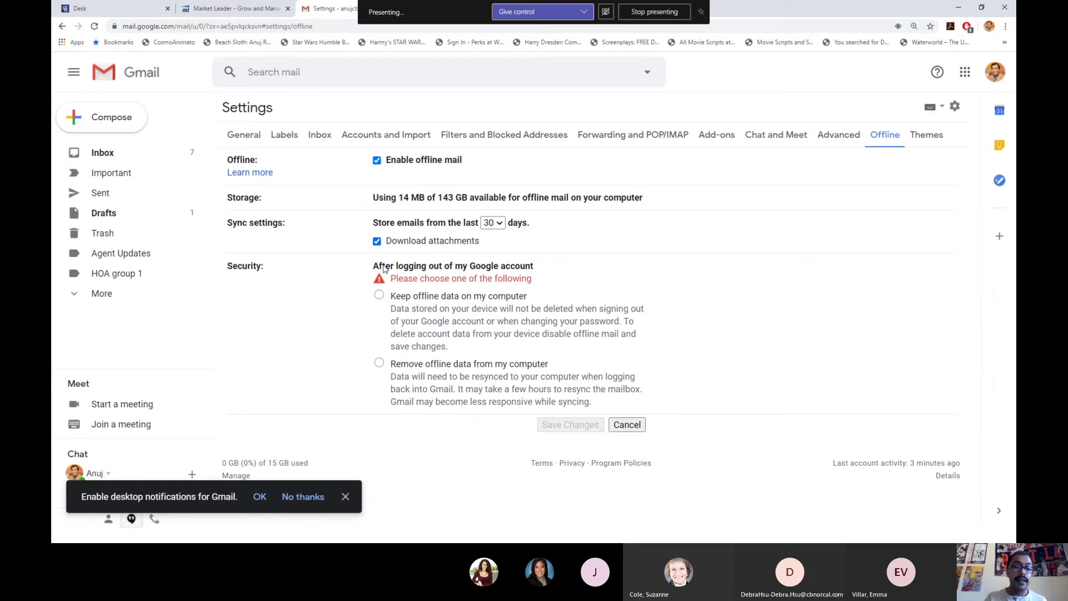
- Choose to keep offline data on the computer after logging out, and point out the email sync period
left_click_drag(373, 266, 552, 296)
left_click(552, 295)
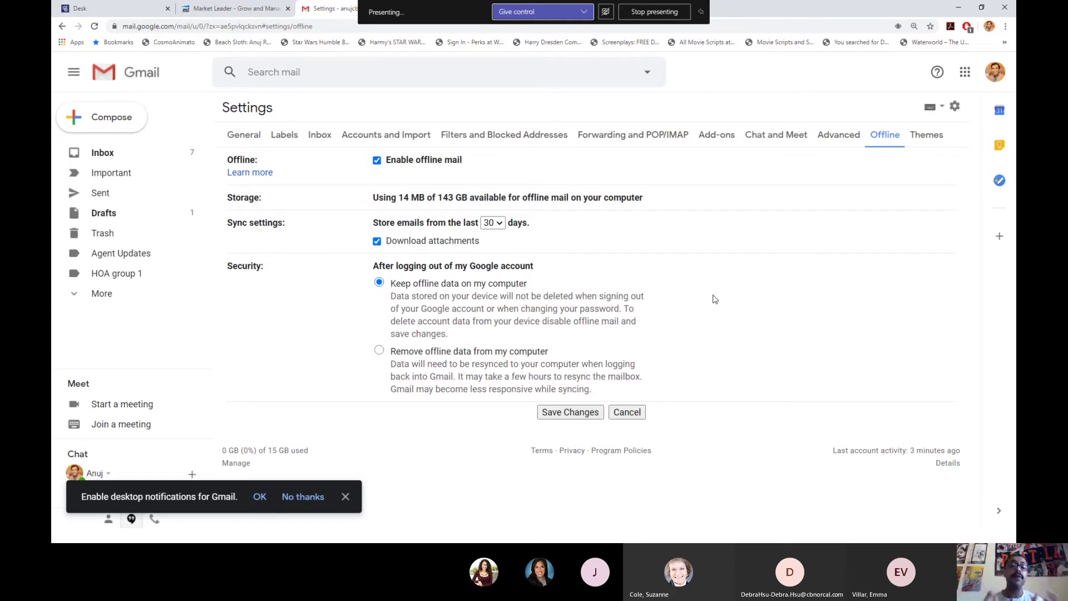
left_click_drag(531, 223, 372, 224)
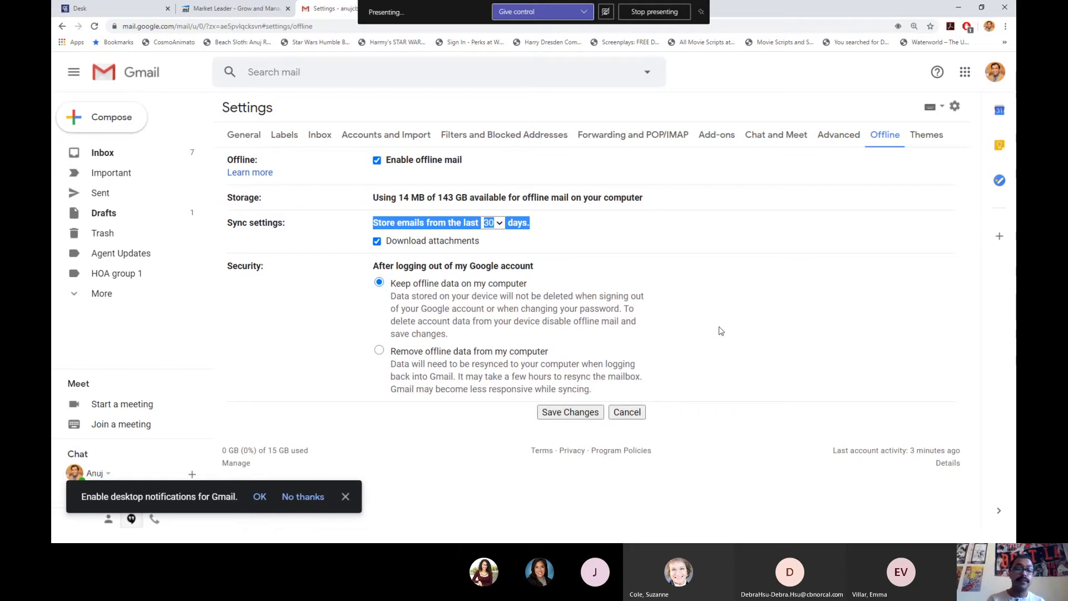
- Choose to remove offline data from the computer after logging out, save the offline settings, and accept the resync requirement
left_click(445, 354)
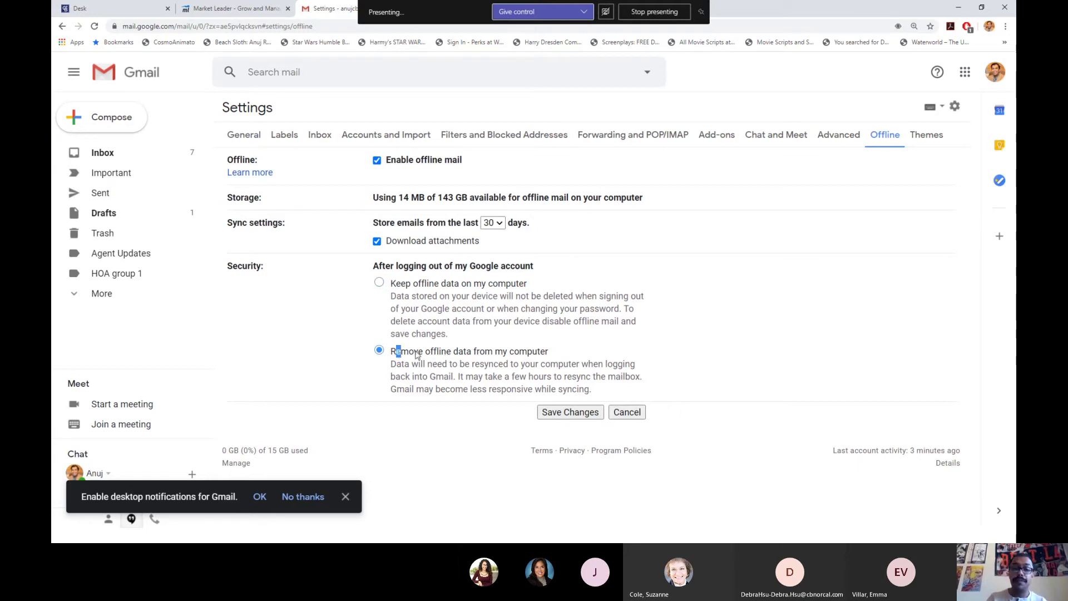
left_click_drag(395, 351, 606, 397)
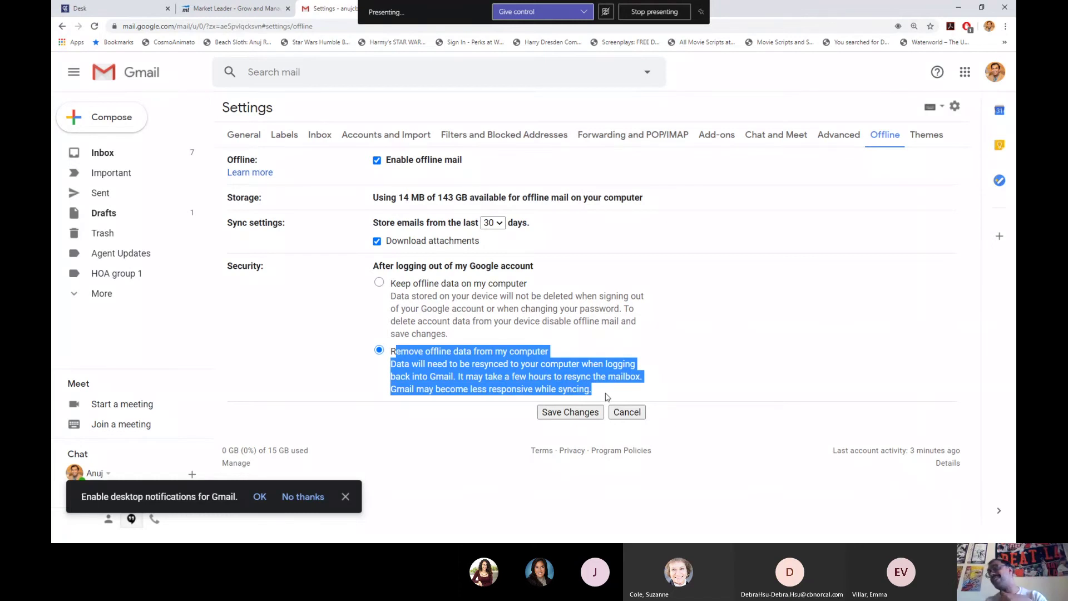
left_click(607, 397)
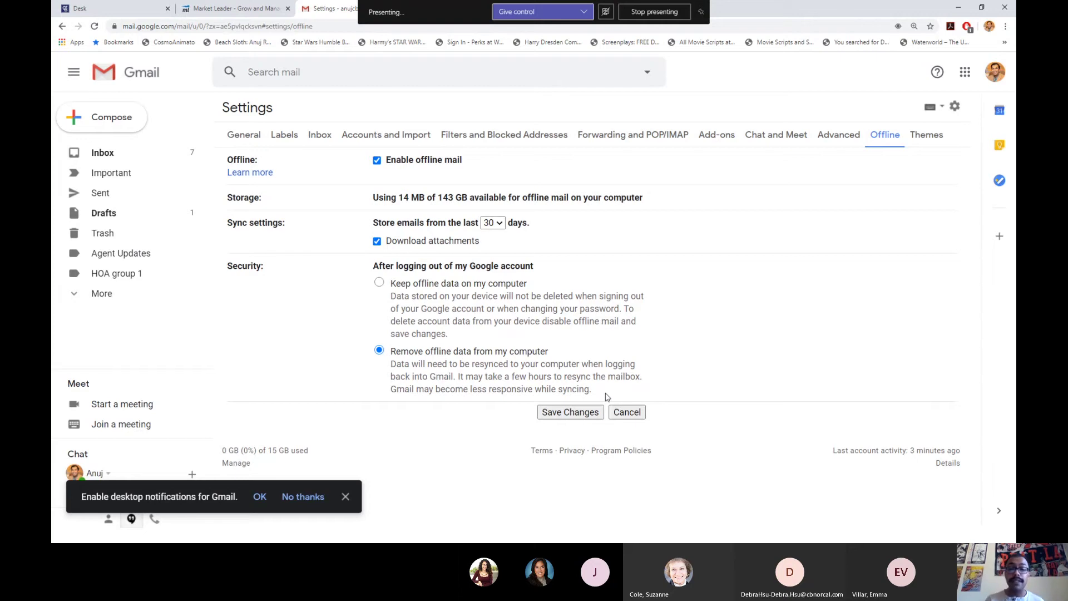
left_click_drag(593, 389, 389, 355)
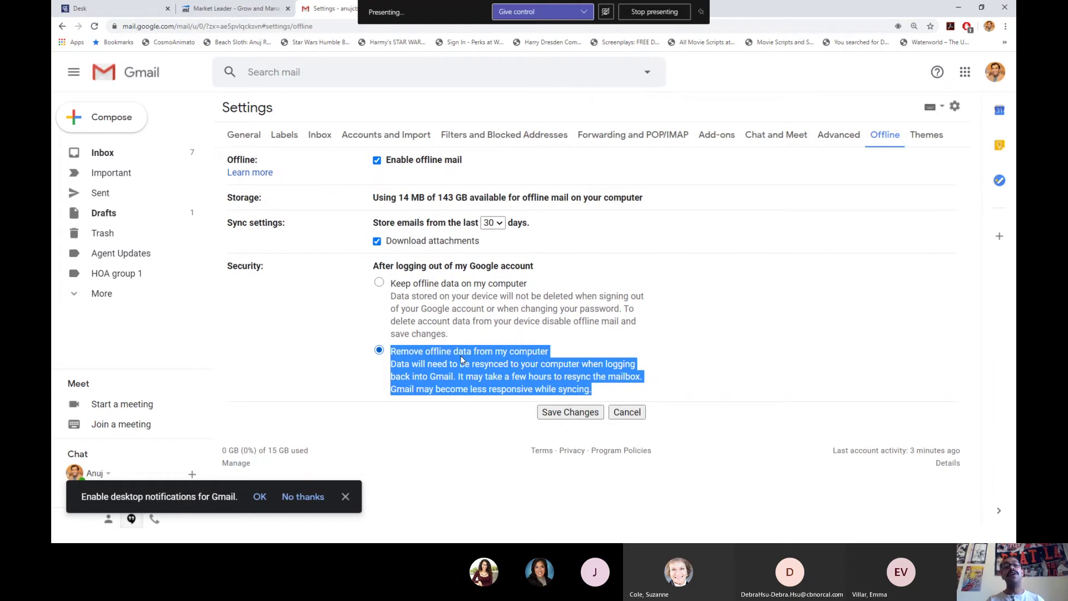
left_click(577, 416)
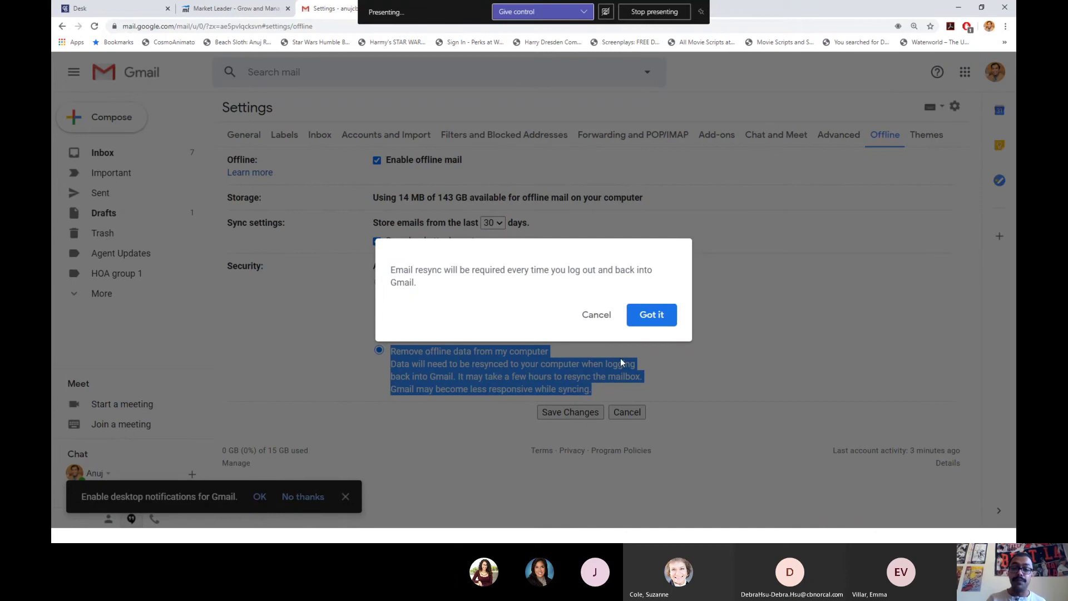
left_click(652, 315)
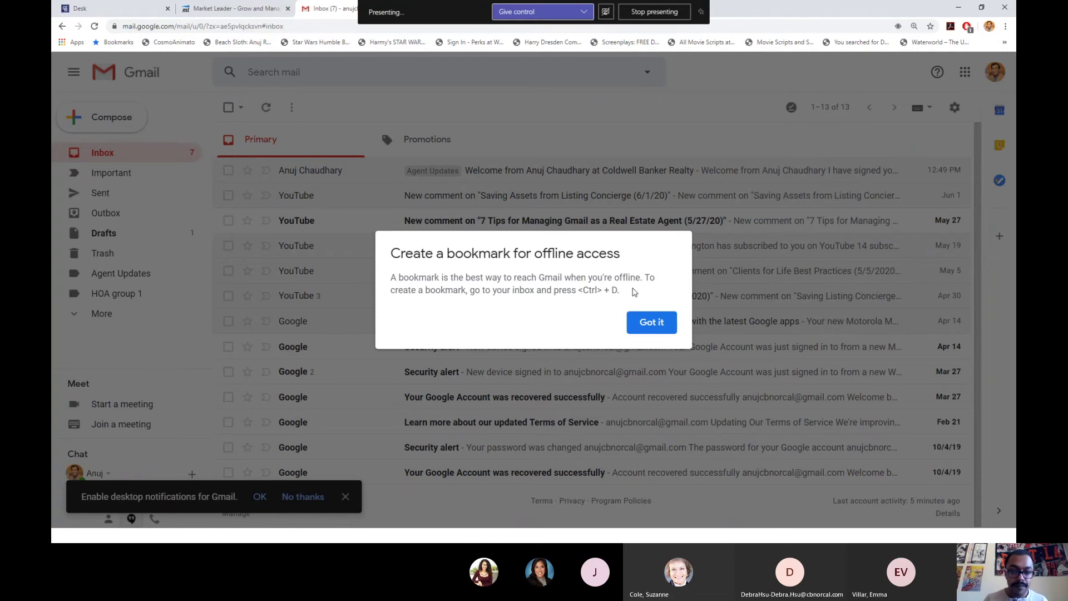
- Read the instructions for bookmarking Gmail for offline access and dismiss the notice
left_click_drag(634, 292, 363, 282)
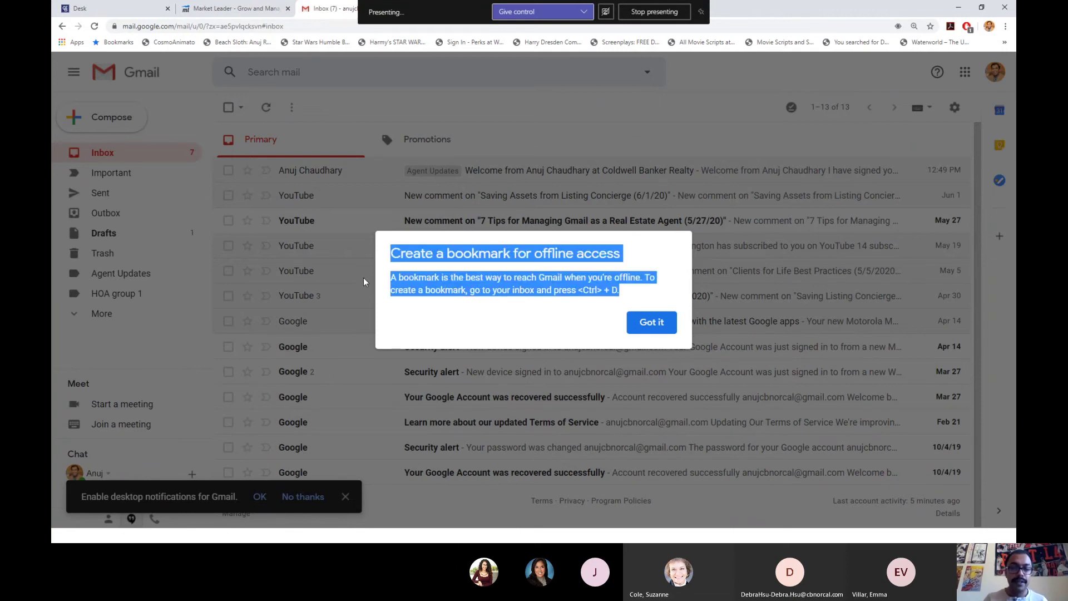
left_click(532, 292)
left_click_drag(531, 292, 621, 291)
left_click(644, 322)
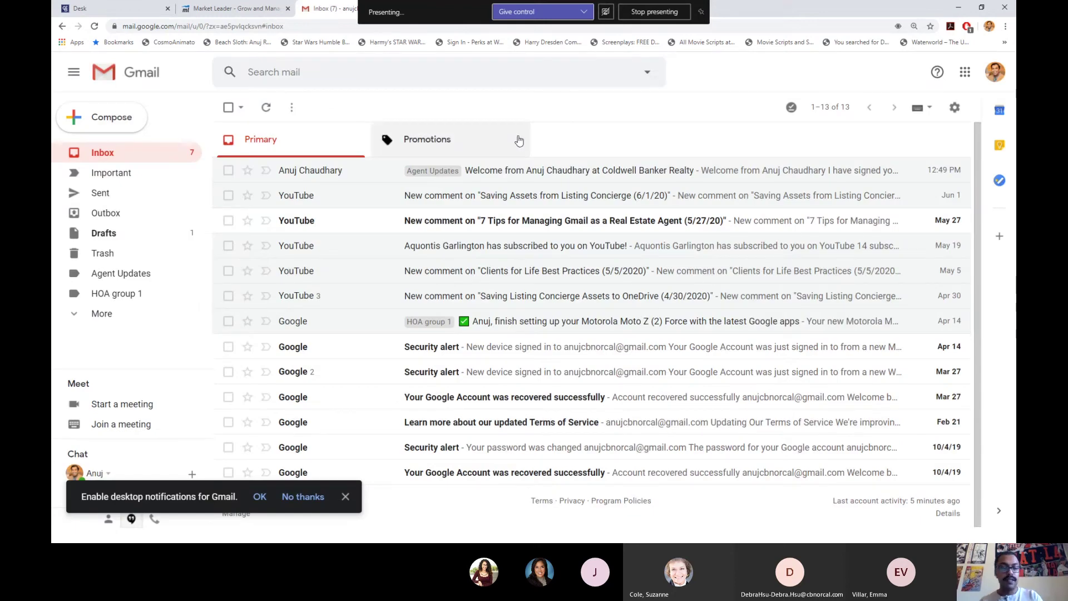
- Switch to the PowerPoint slide show and go to the "Follow Up Automation & Templates" slide
key("alt+Tab")
key("Right")
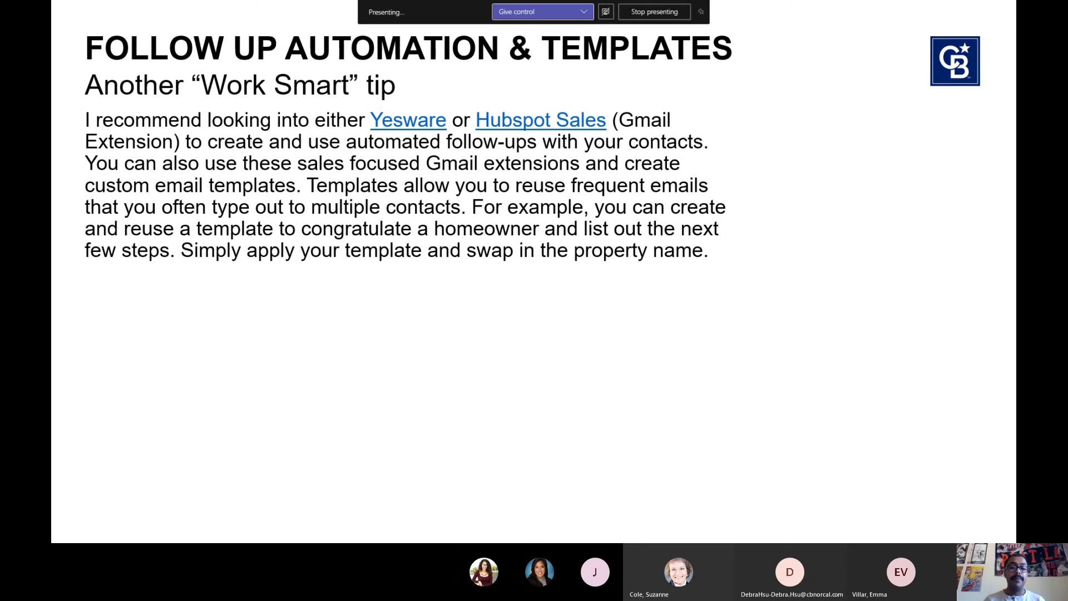
key("Right")
key("Left")
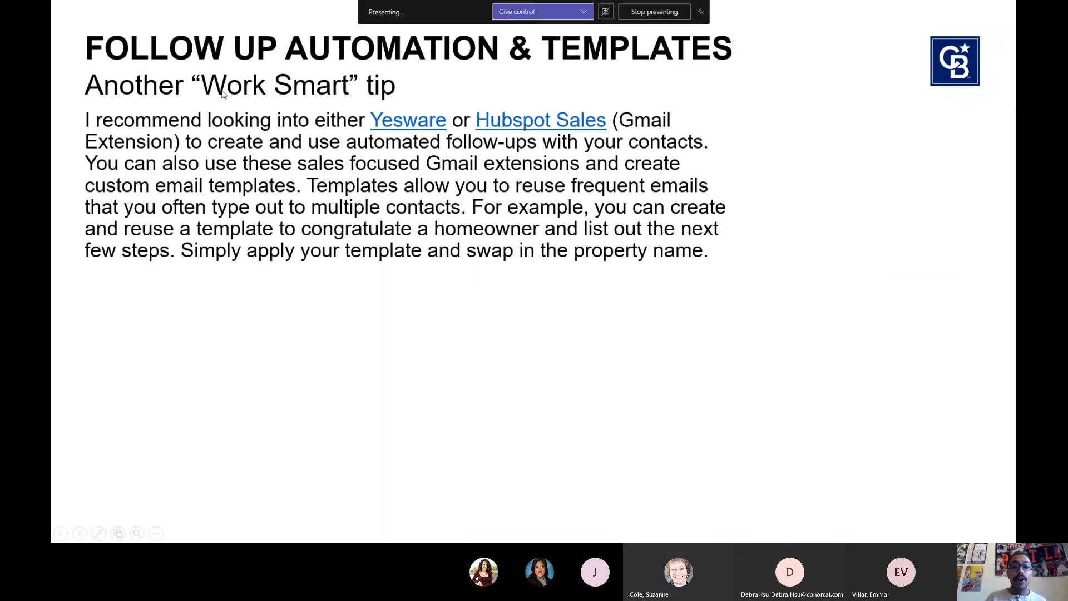
- Open the Yesware website and the HubSpot Sales Chrome extension page from the slide's links
left_click(396, 117)
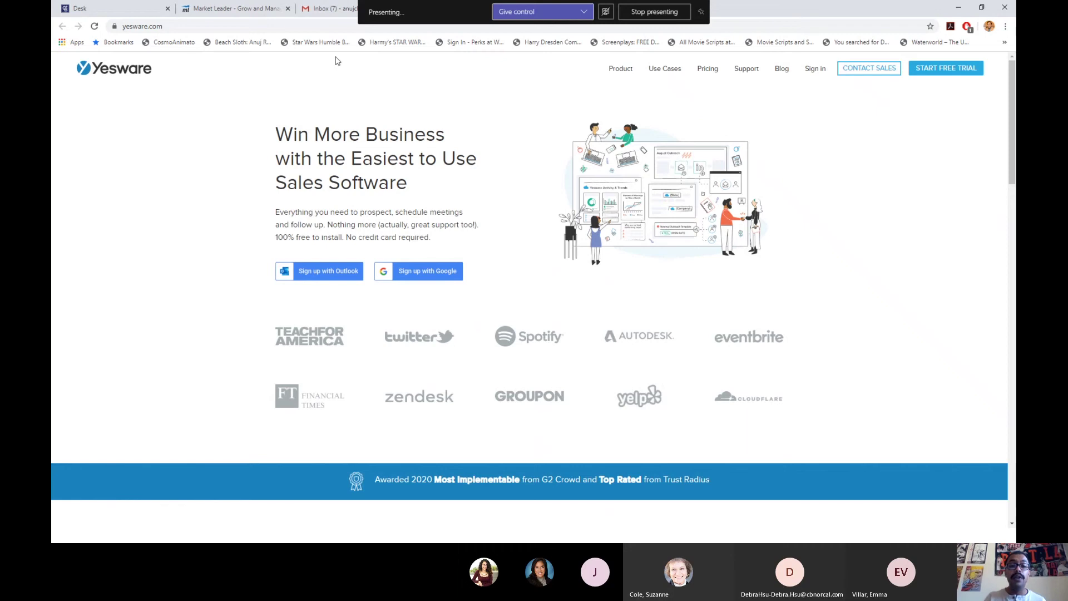
key("alt+Tab")
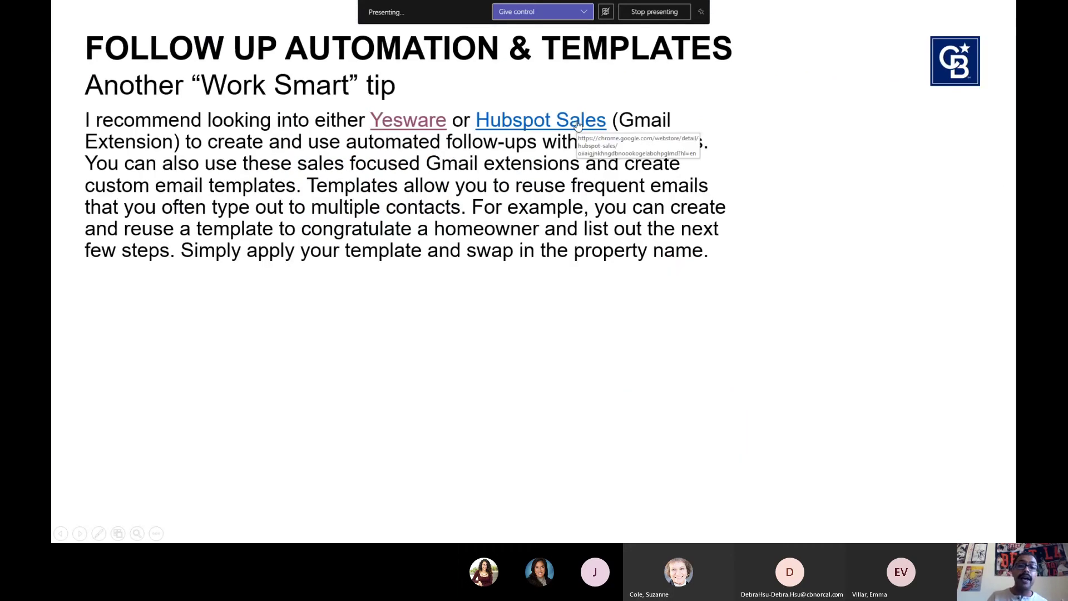
left_click(578, 123)
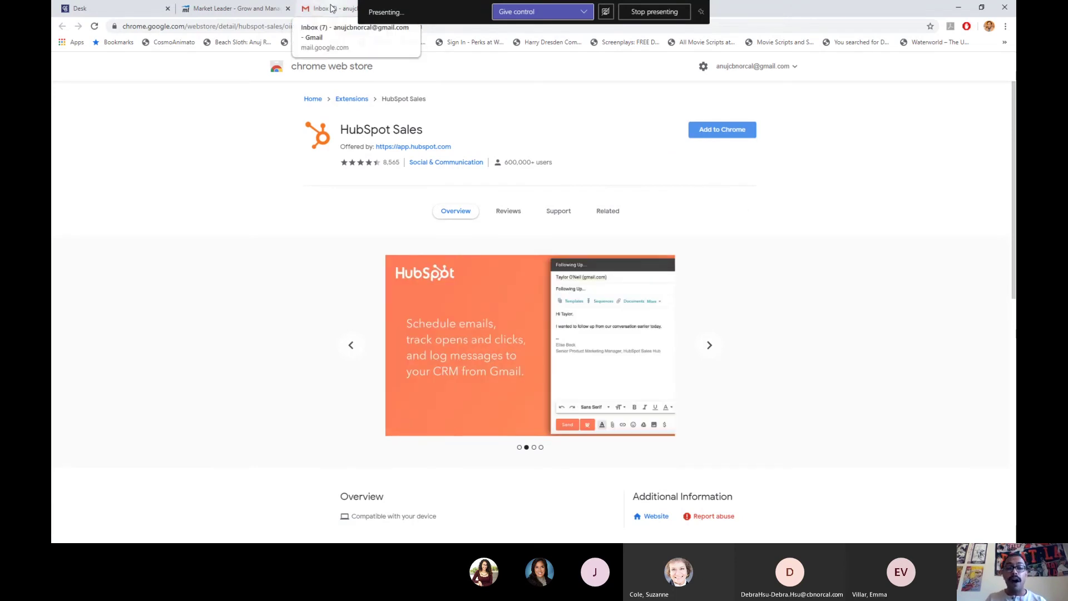
- Revisit the Gmail inbox and Market Leader pages in Chrome, and return to the PowerPoint slide show at the email productivity slide
left_click(332, 8)
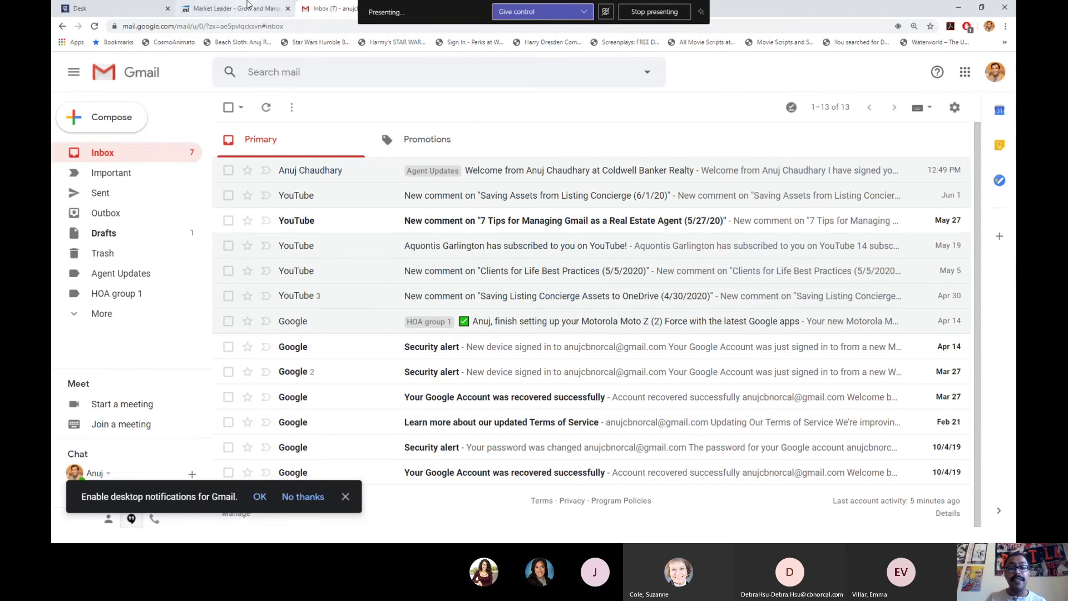
left_click(247, 5)
key("alt+Tab")
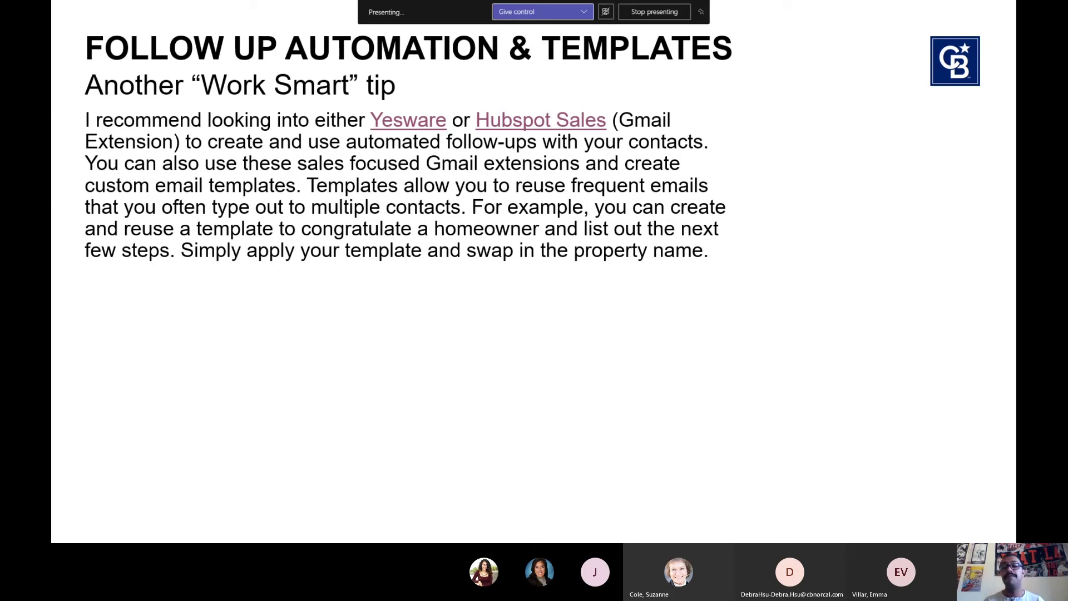
key("Right")
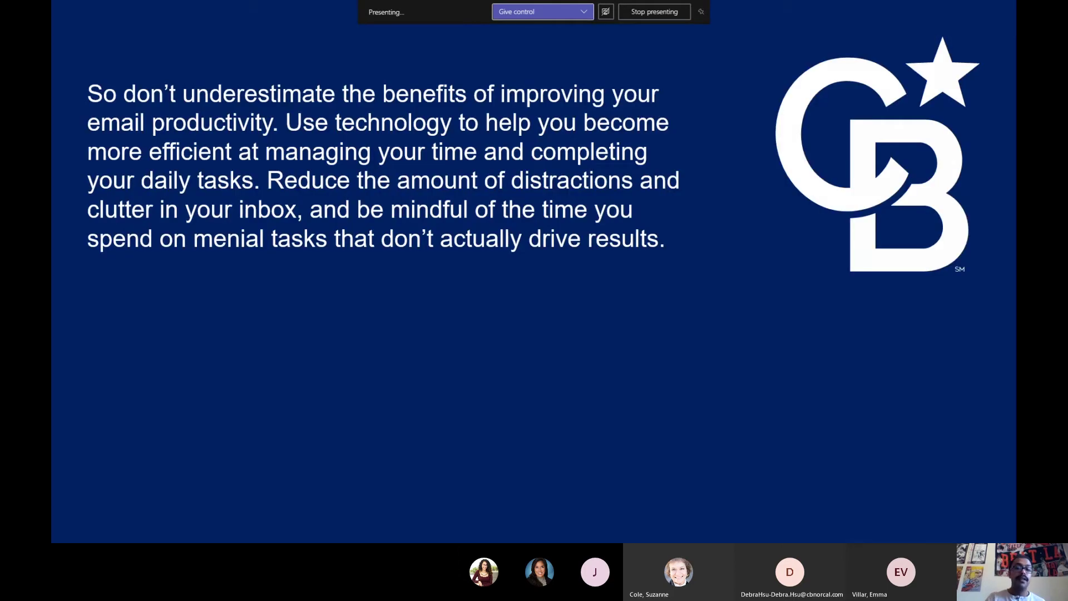